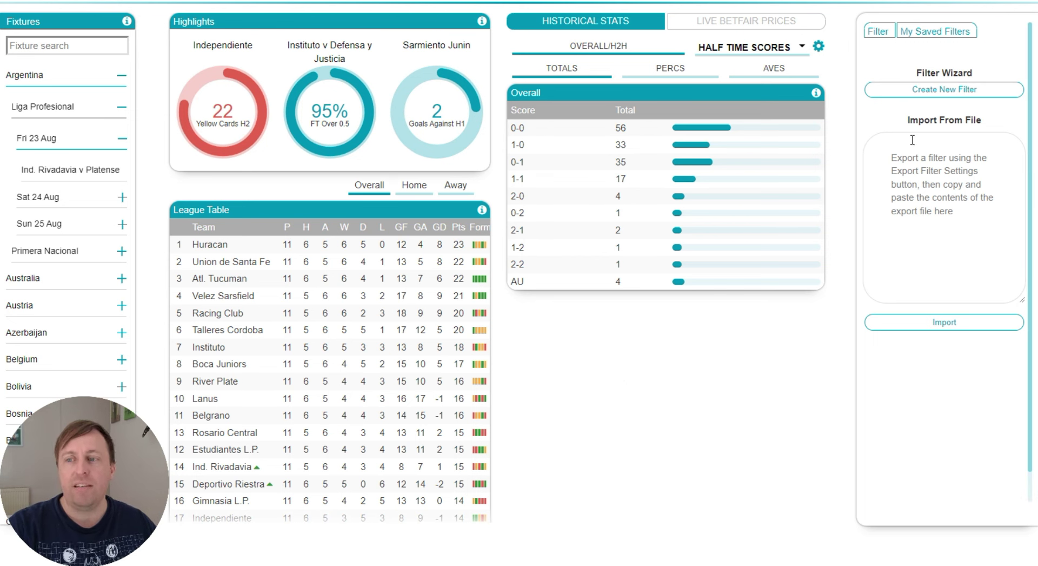
click(913, 93)
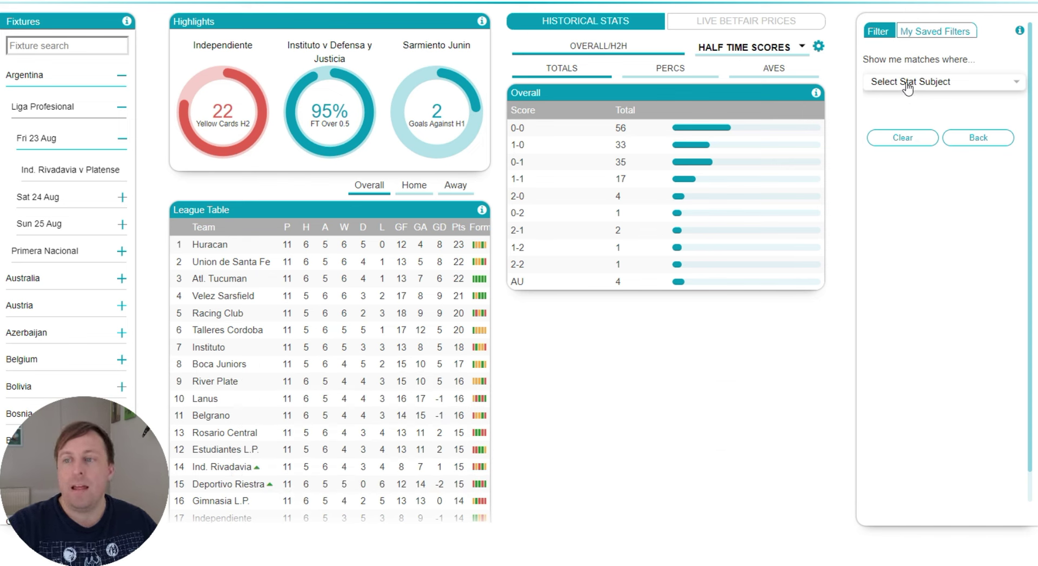
Step: Add the Betfair › Odds › O 2.5 criterion with greater/equal to 1.70 to the filter
click(906, 84)
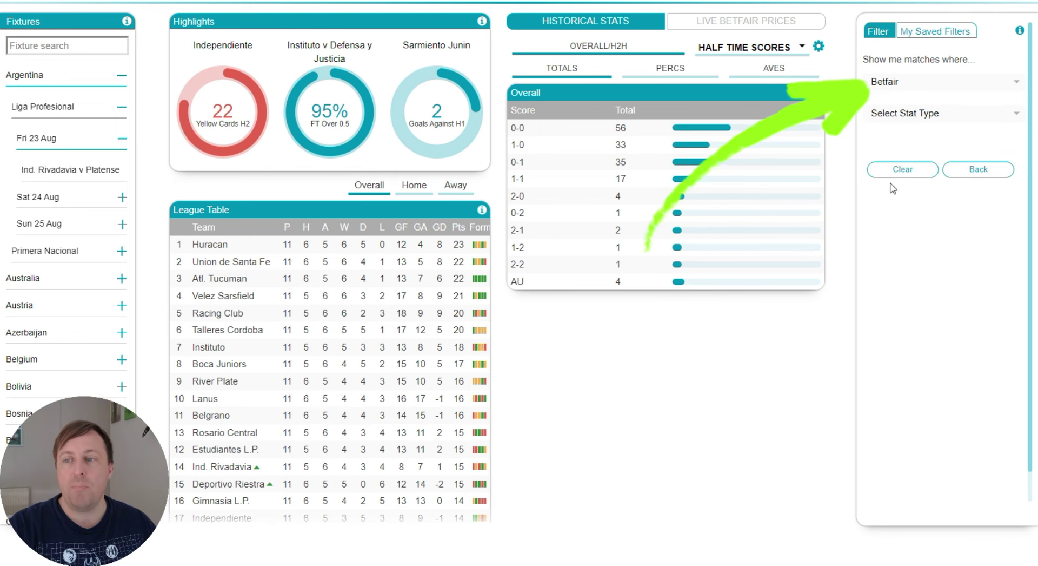
click(887, 183)
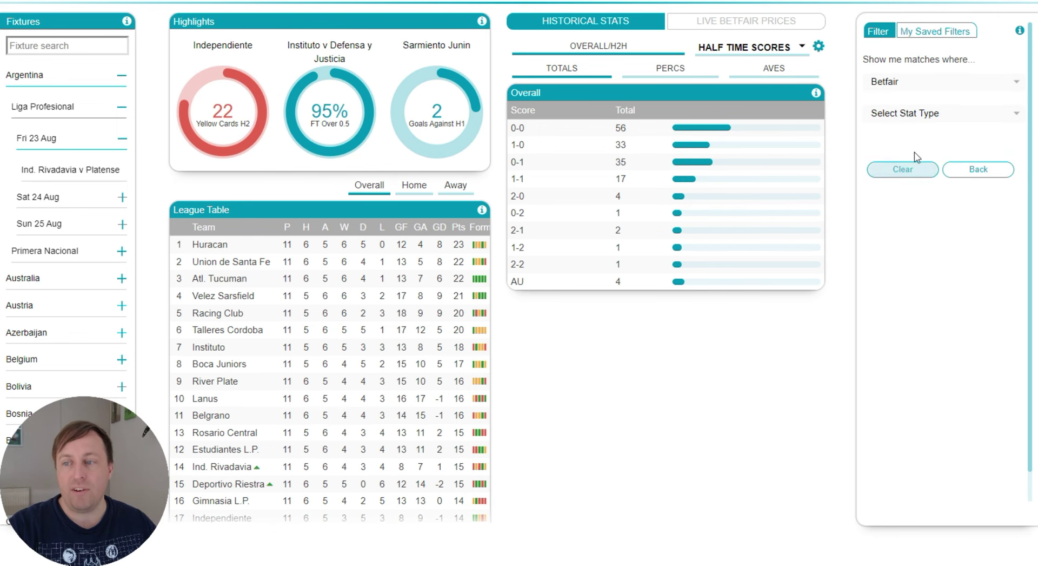
click(888, 114)
click(884, 152)
click(885, 152)
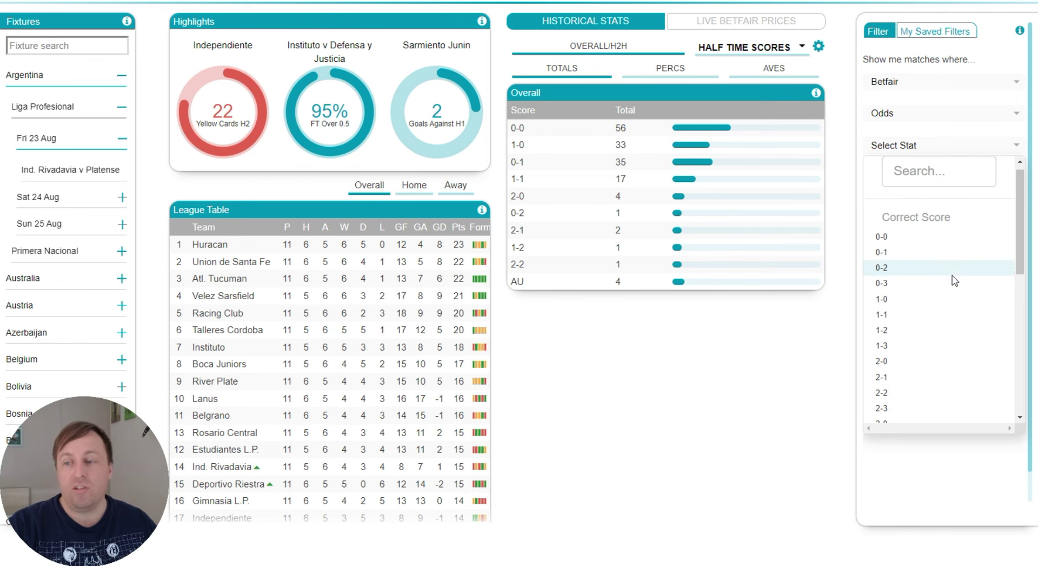
scroll(954, 280, down, 6)
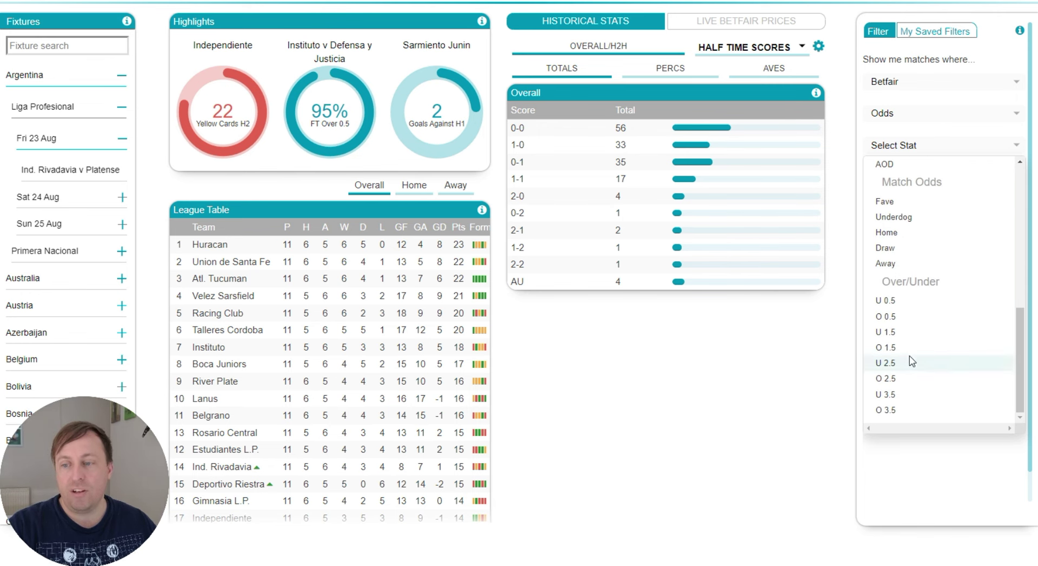
click(911, 379)
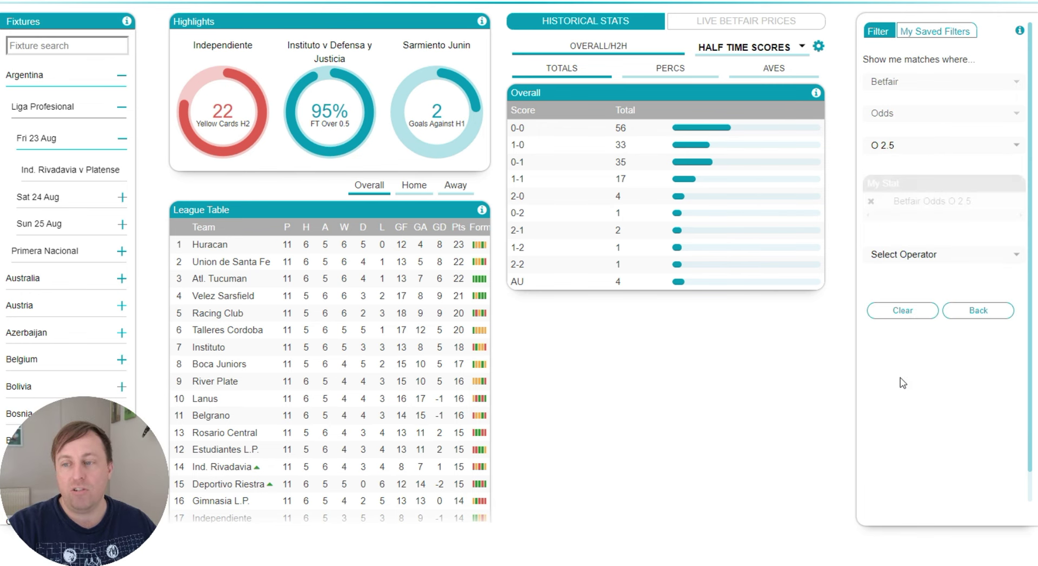
click(916, 254)
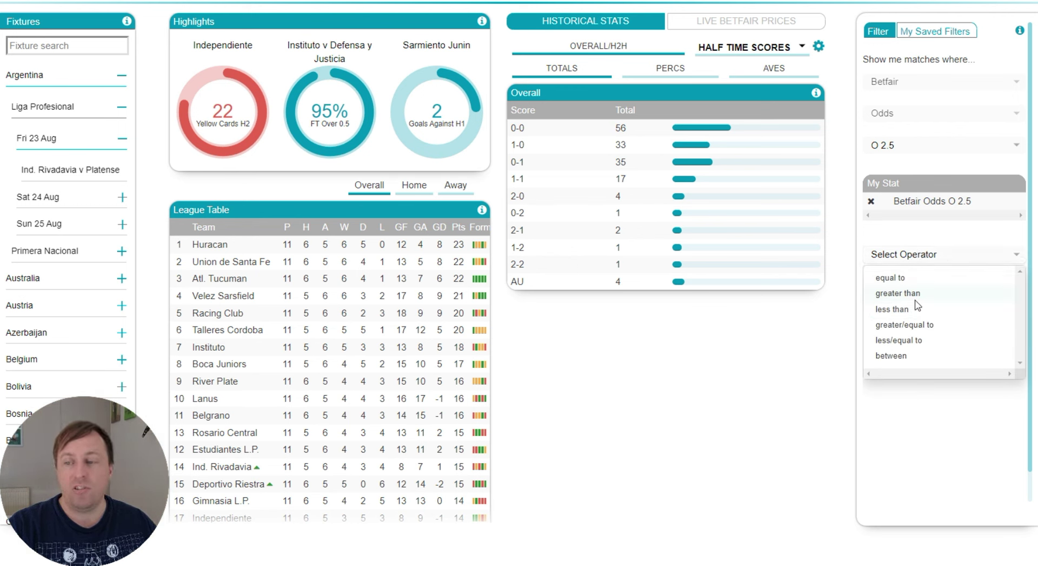
click(908, 324)
click(917, 281)
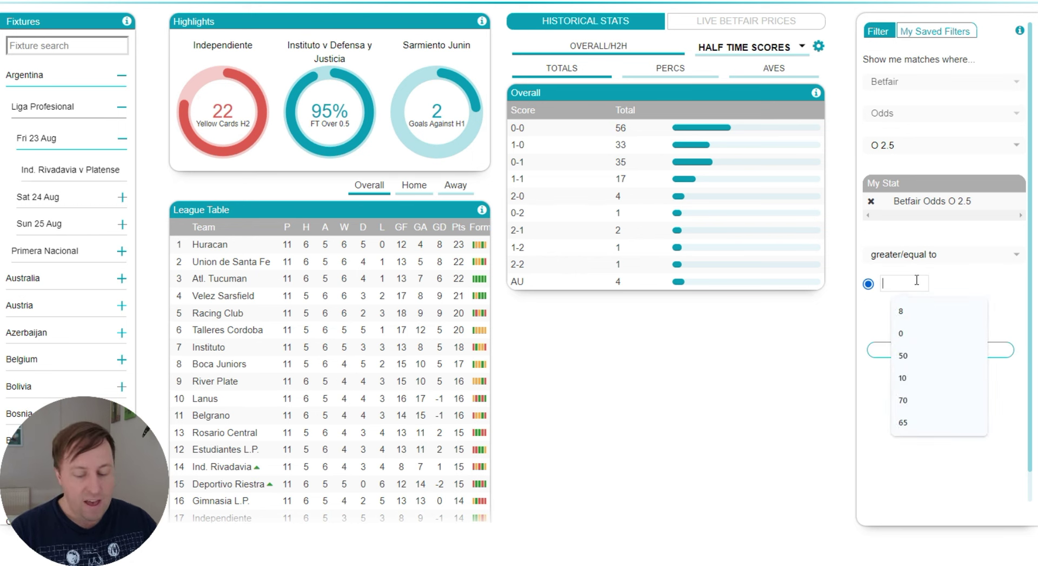
text(1.70)
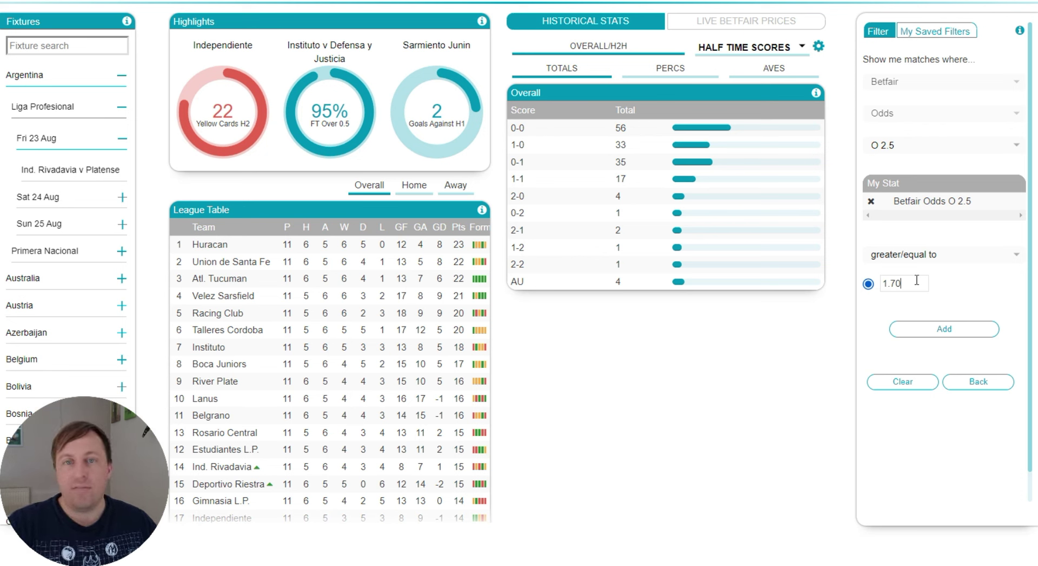
click(923, 330)
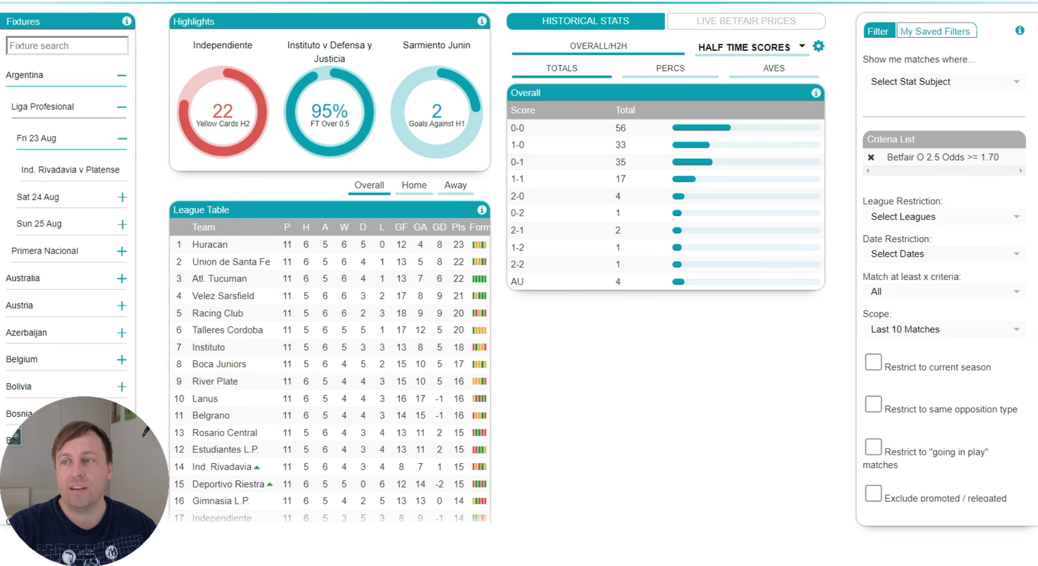
Step: Switch to the AceOdds Odds Converter and scroll down to its conversion table
key(ctrl+Tab)
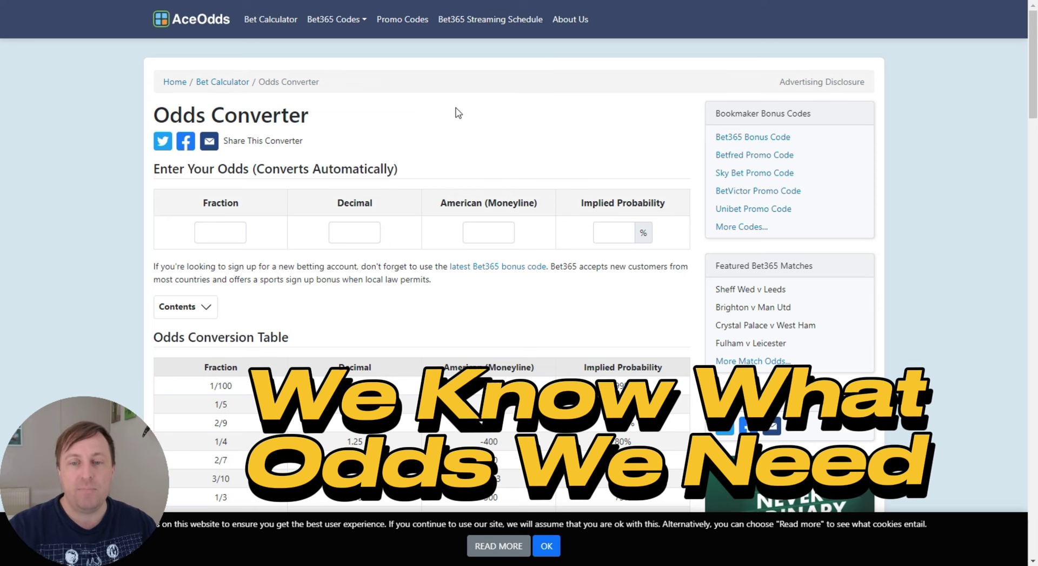
scroll(460, 135, down, 3)
scroll(461, 137, down, 3)
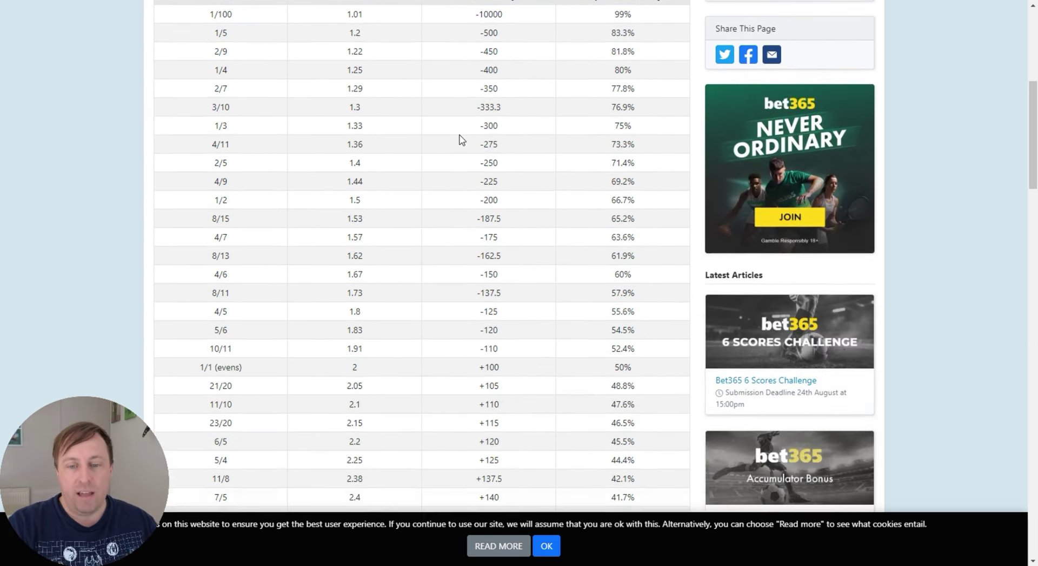
scroll(461, 140, down, 1)
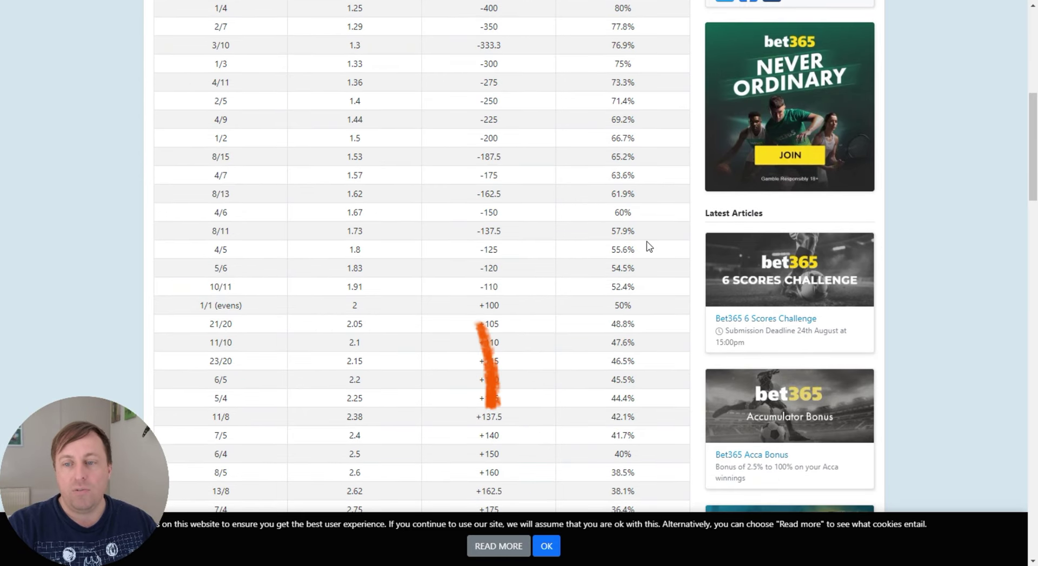
Step: Highlight the 1.73 odds and the 57.9% and 60% implied probabilities in the table
drag(634, 232, 616, 212)
click(552, 213)
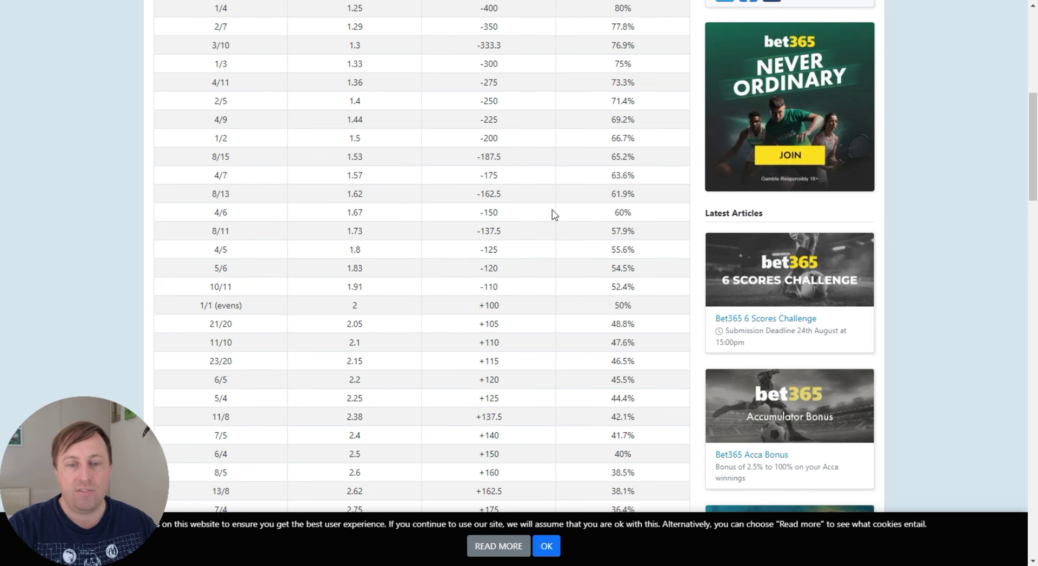
drag(364, 230, 341, 218)
click(348, 226)
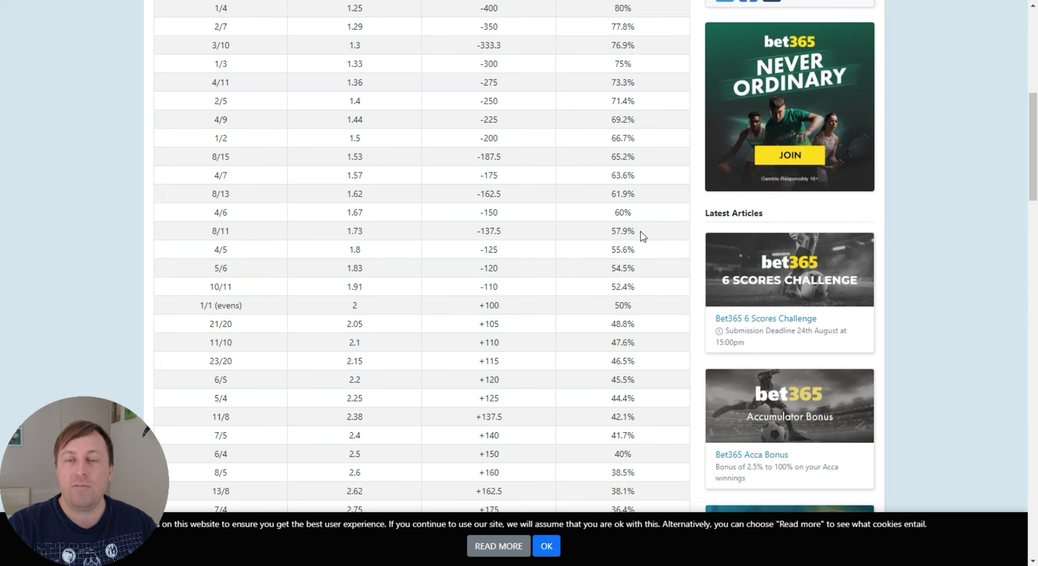
drag(643, 233, 597, 235)
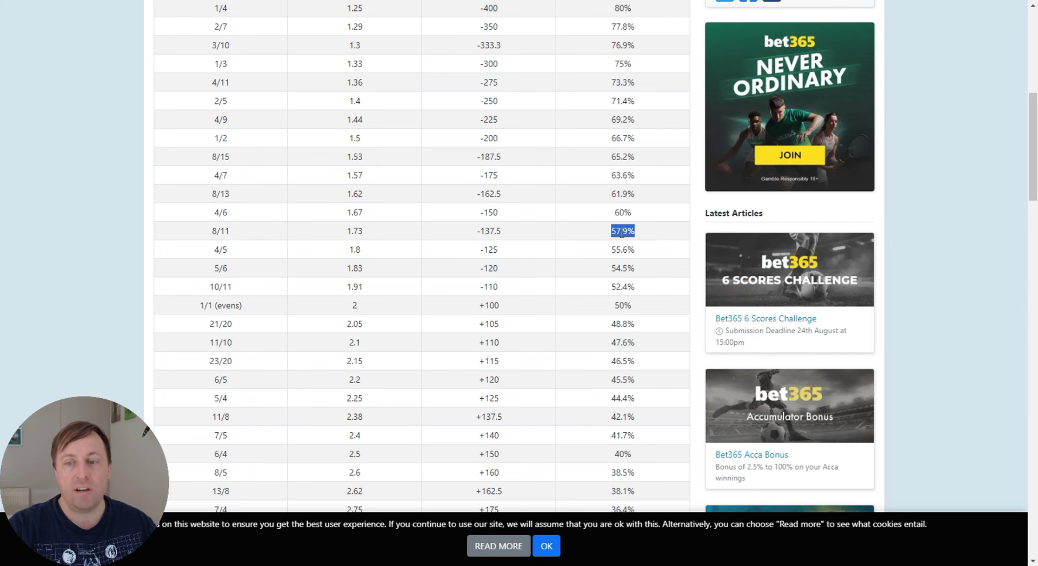
drag(642, 215, 608, 215)
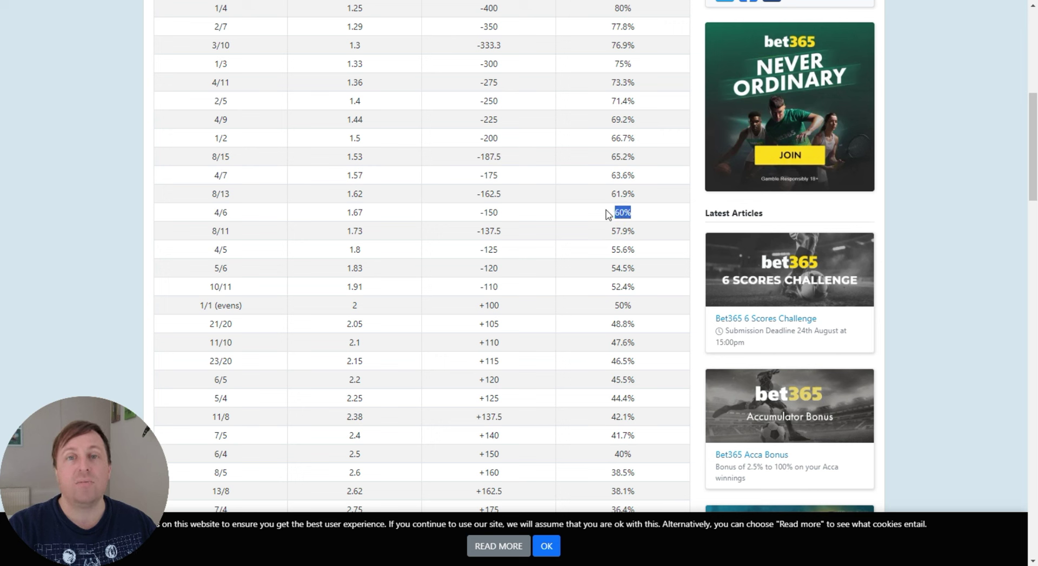
click(639, 223)
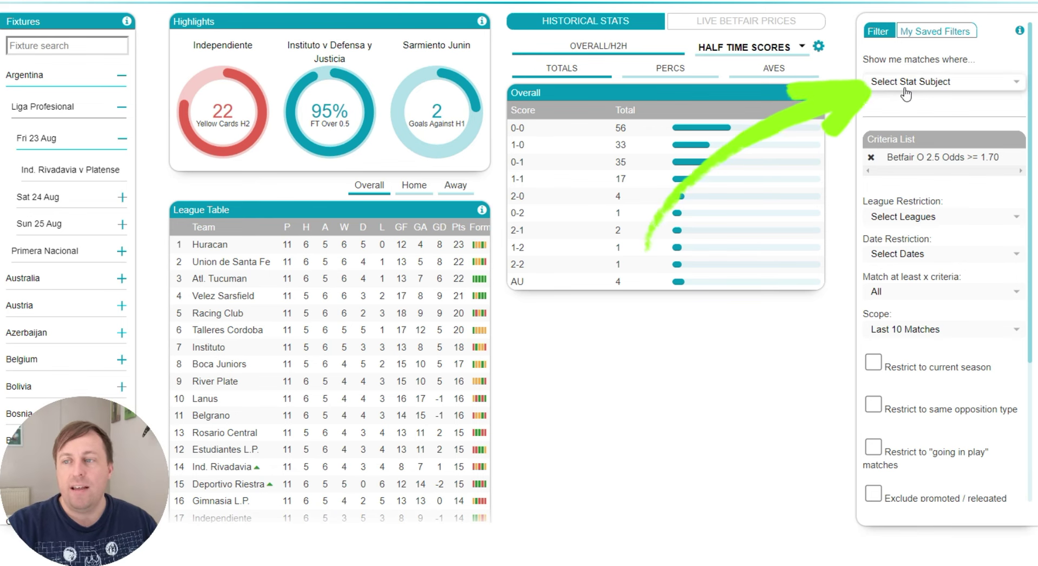
Step: Choose Overall, Percentage and FT Over 2.5 as the new criterion's stat
click(904, 89)
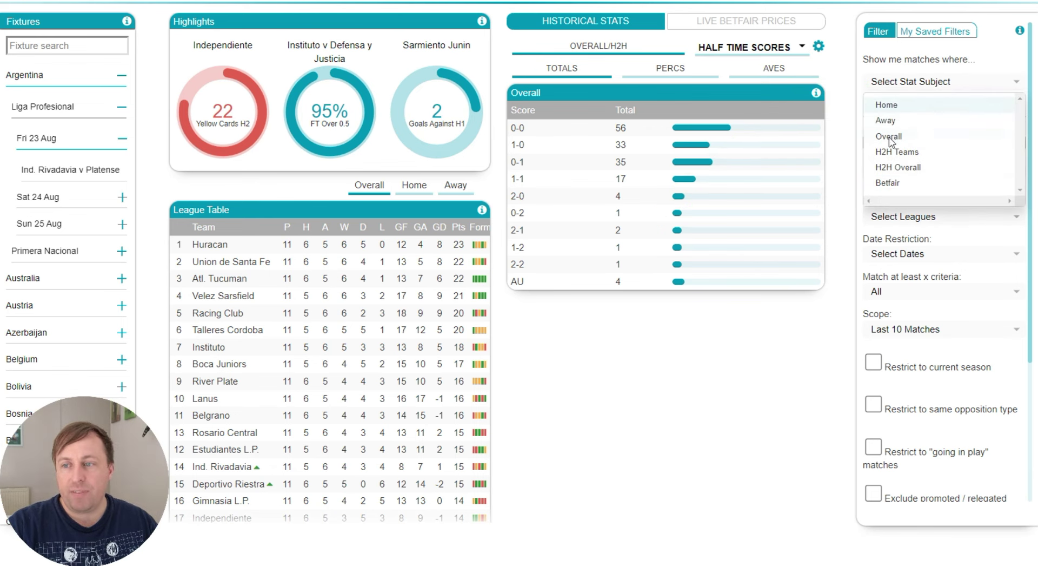
click(893, 138)
click(896, 114)
click(912, 155)
click(909, 144)
scroll(914, 235, down, 15)
scroll(914, 235, up, 4)
scroll(919, 231, up, 2)
click(913, 214)
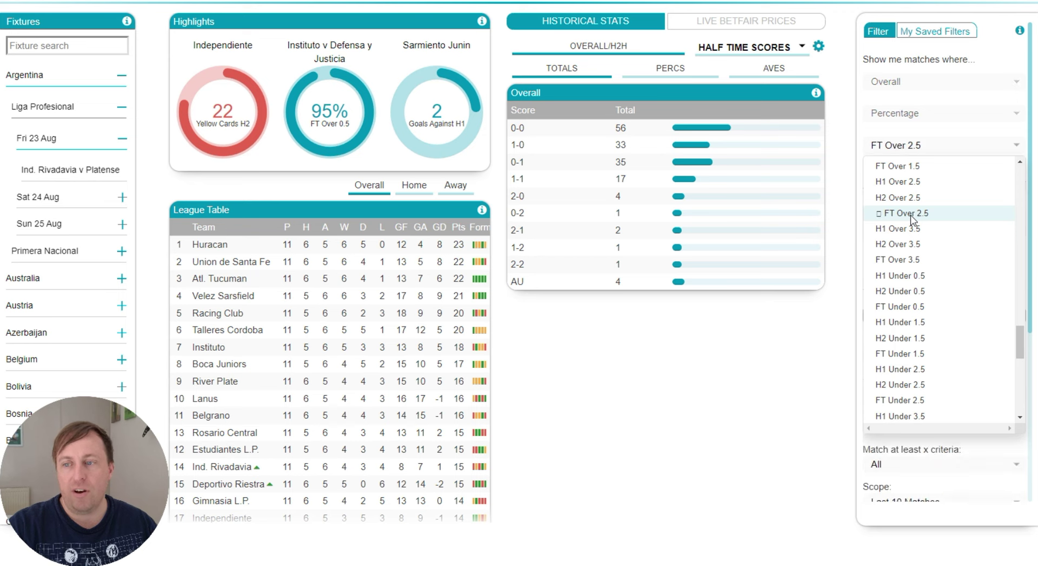
click(862, 191)
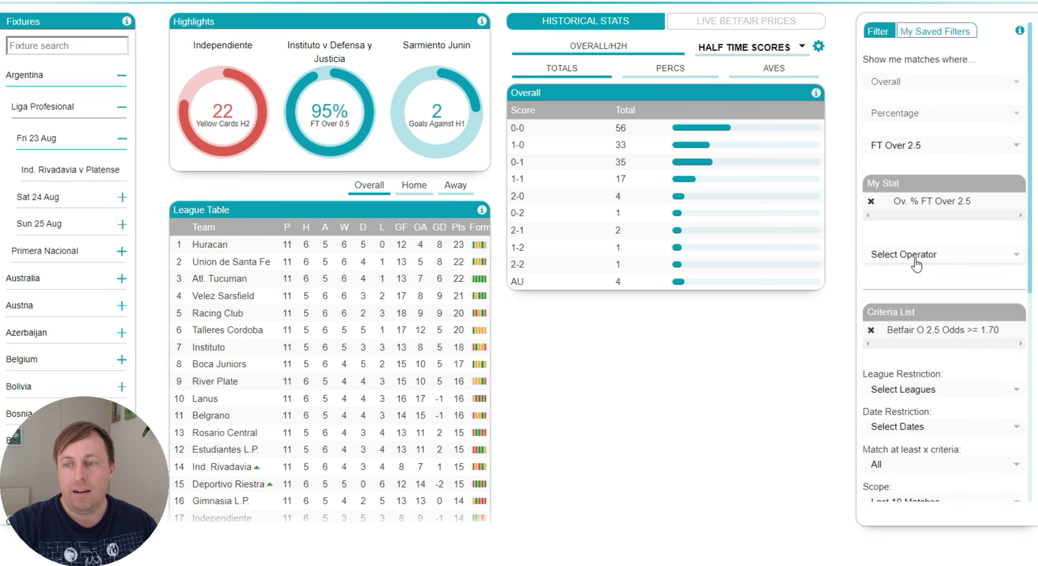
Step: Set the FT Over 2.5 % condition to greater/equal to 65 and add it
click(934, 266)
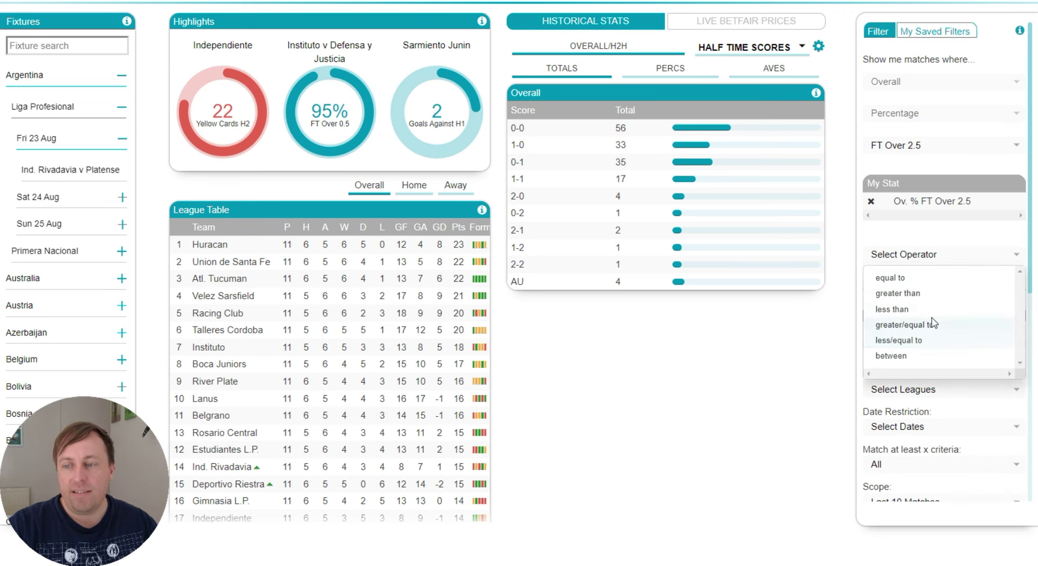
click(931, 325)
click(908, 280)
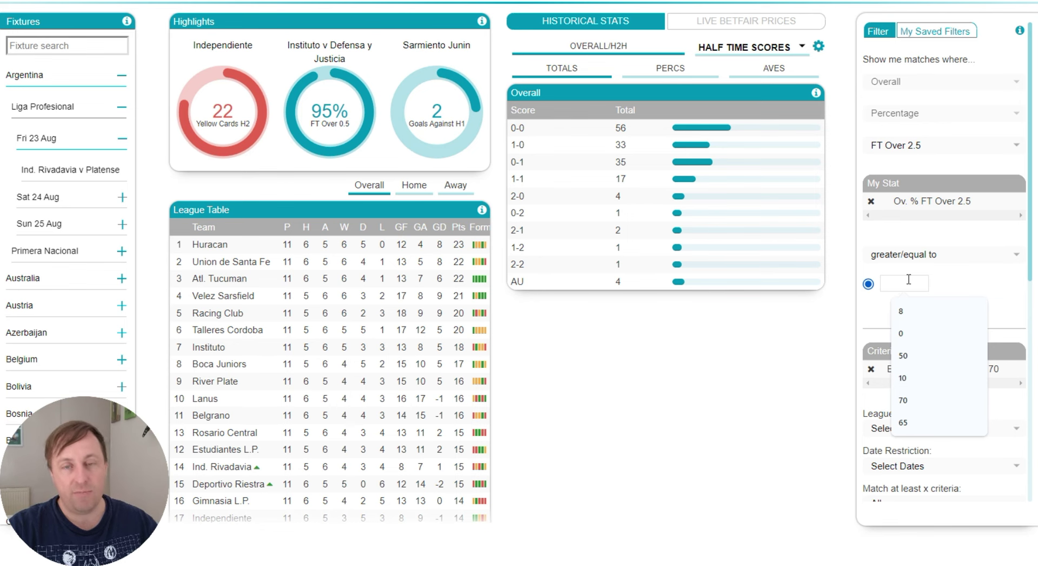
text(65)
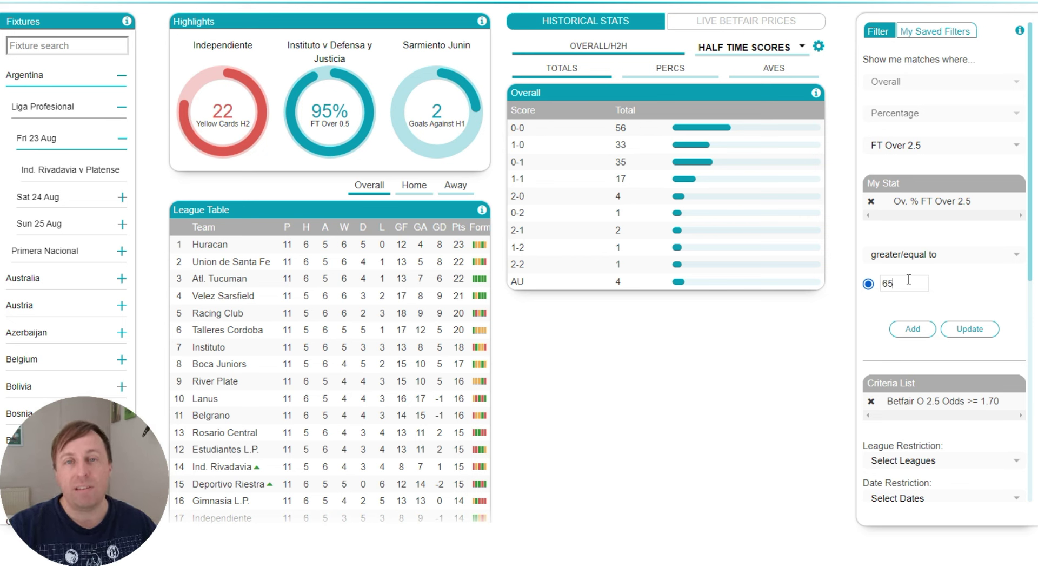
click(912, 329)
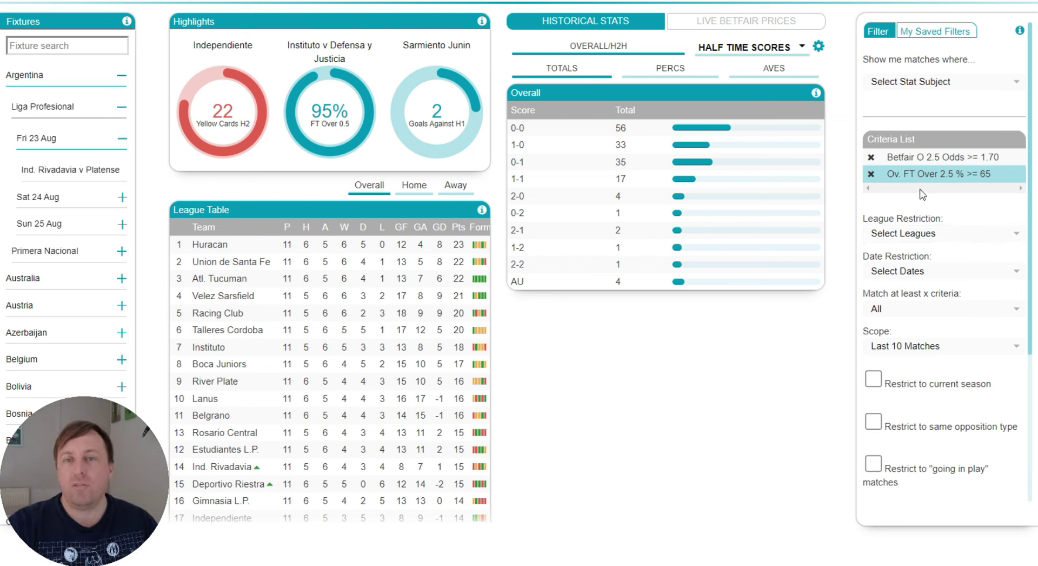
Step: Choose Overall, Total and Matches Played as the third criterion's stat
click(908, 95)
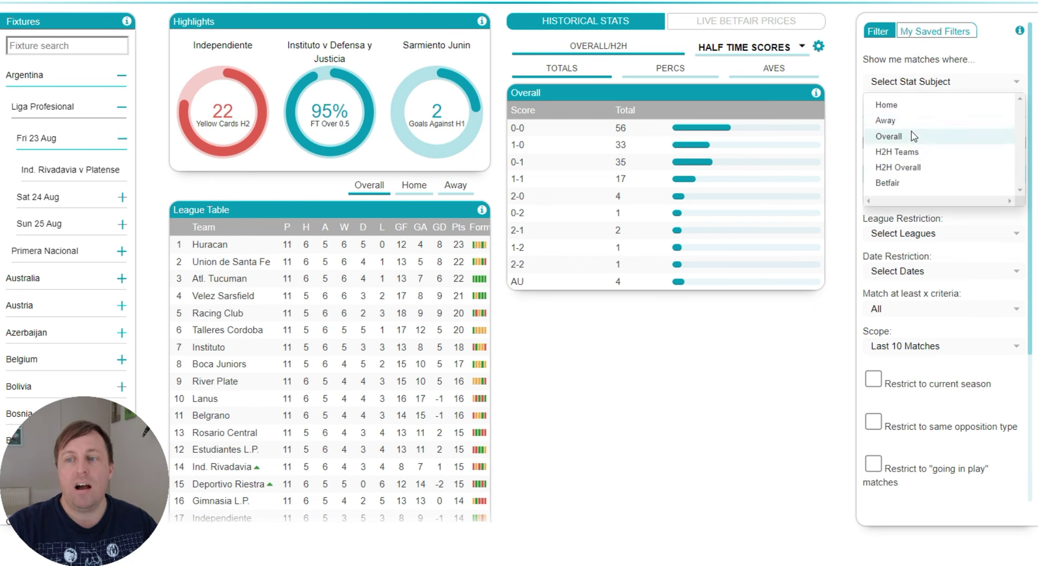
click(914, 134)
click(899, 112)
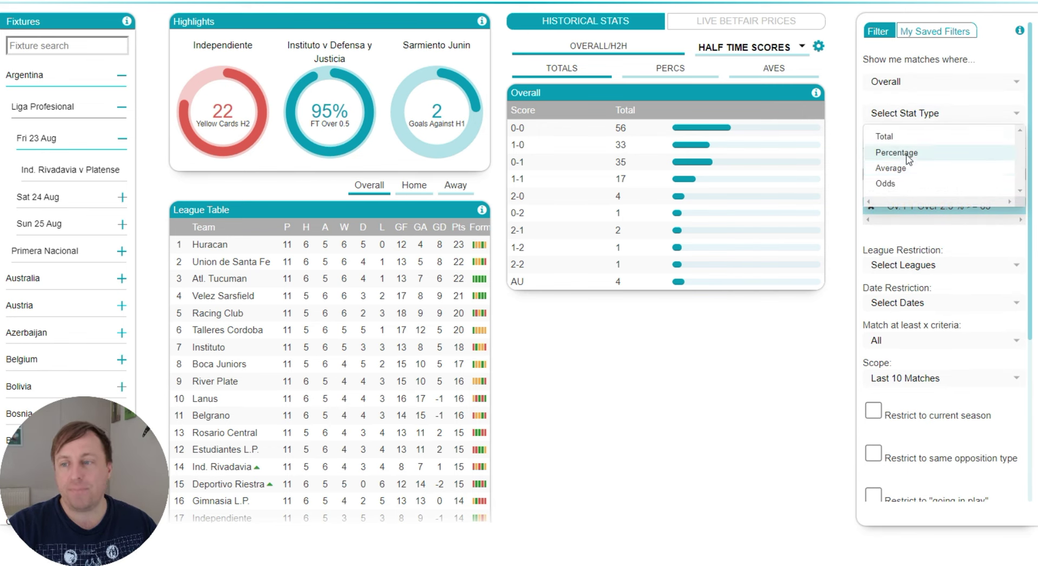
click(897, 138)
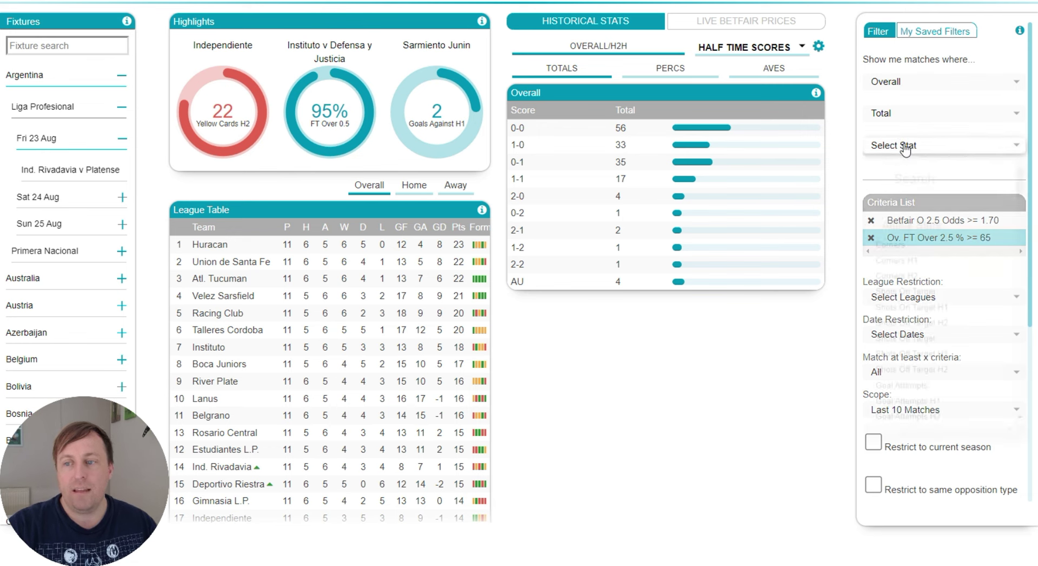
click(898, 145)
scroll(914, 225, down, 5)
scroll(914, 225, down, 15)
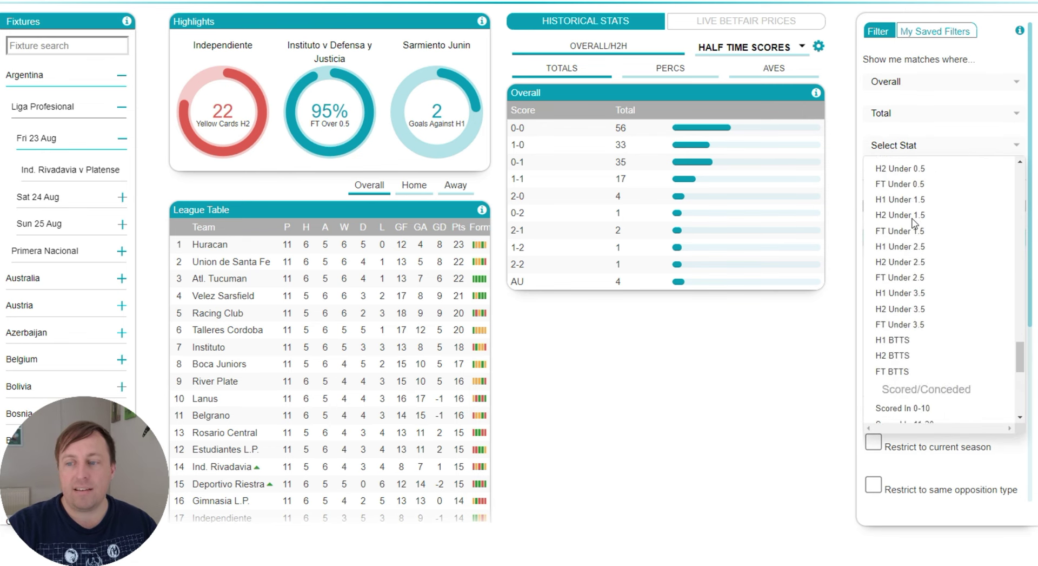
click(895, 377)
click(862, 339)
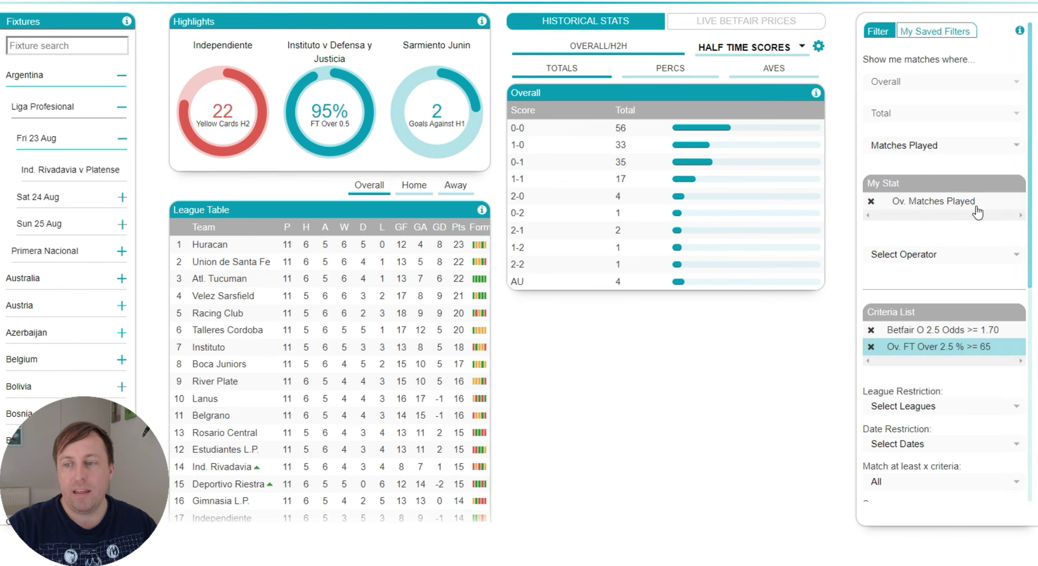
Step: Set Matches Played to greater/equal to 8 and add the criterion
click(933, 256)
click(919, 325)
click(914, 284)
text(8)
click(951, 280)
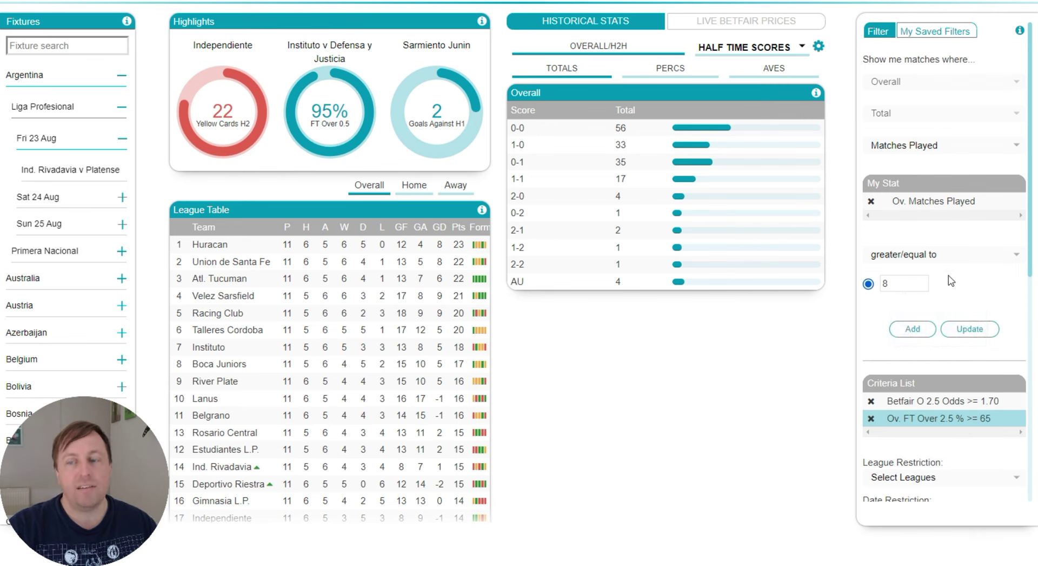
click(912, 330)
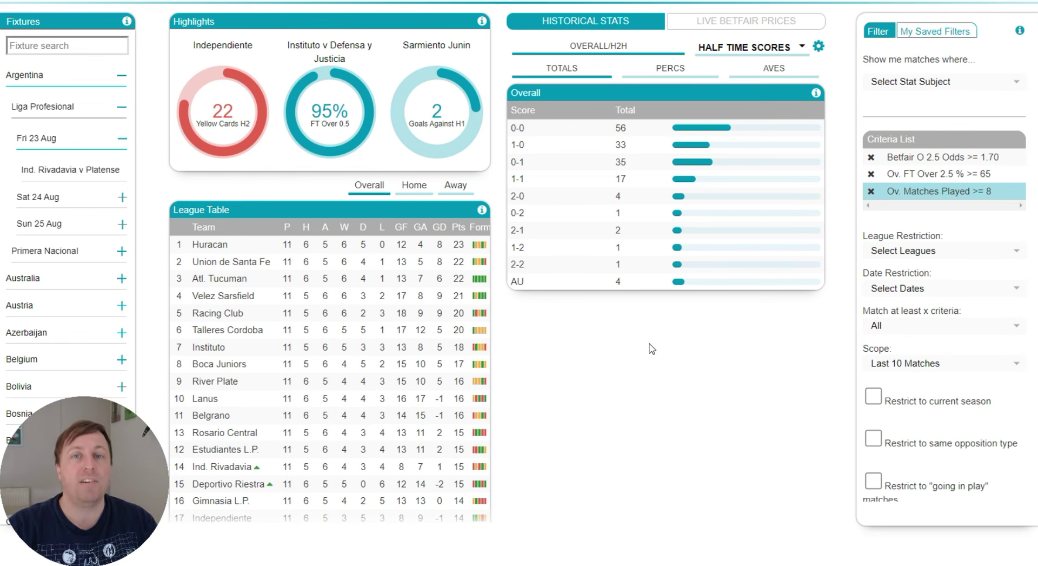
Step: Tick 'Restrict to current season' in the Filter panel
scroll(949, 327, down, 3)
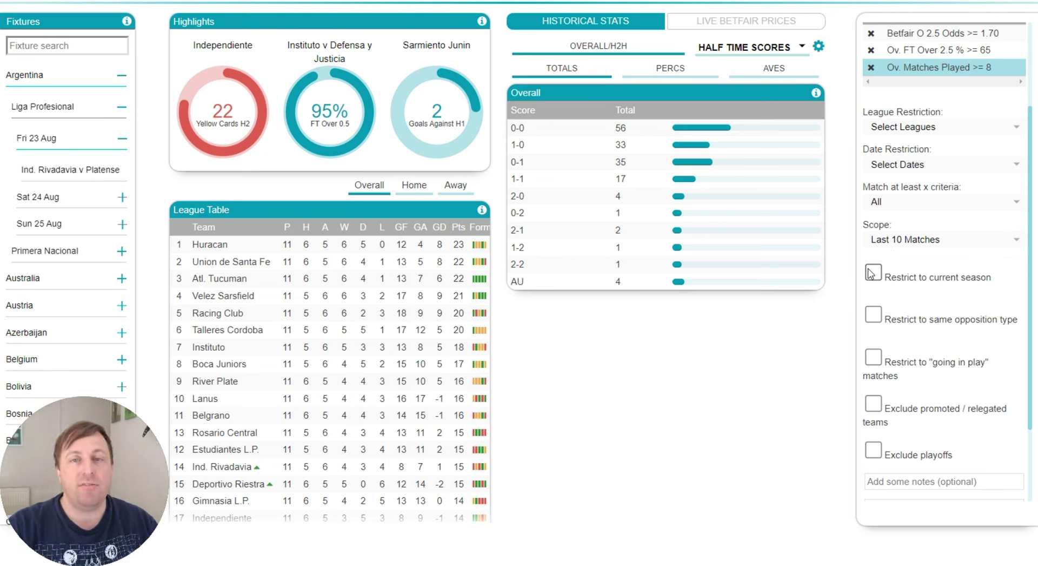
click(871, 273)
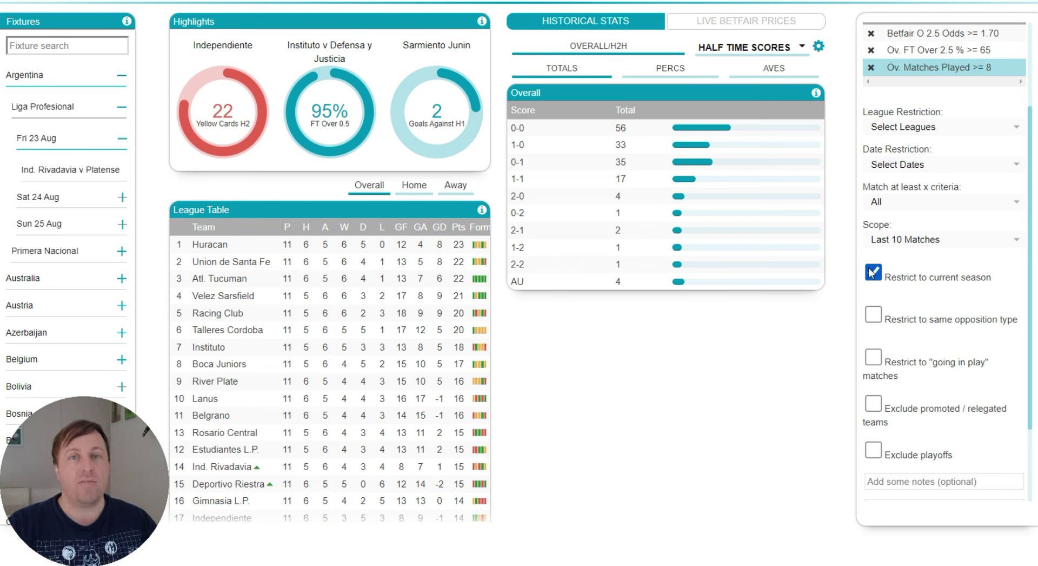
Step: Exclude playoff matches, leaving the going-in-play option unticked
scroll(916, 340, down, 2)
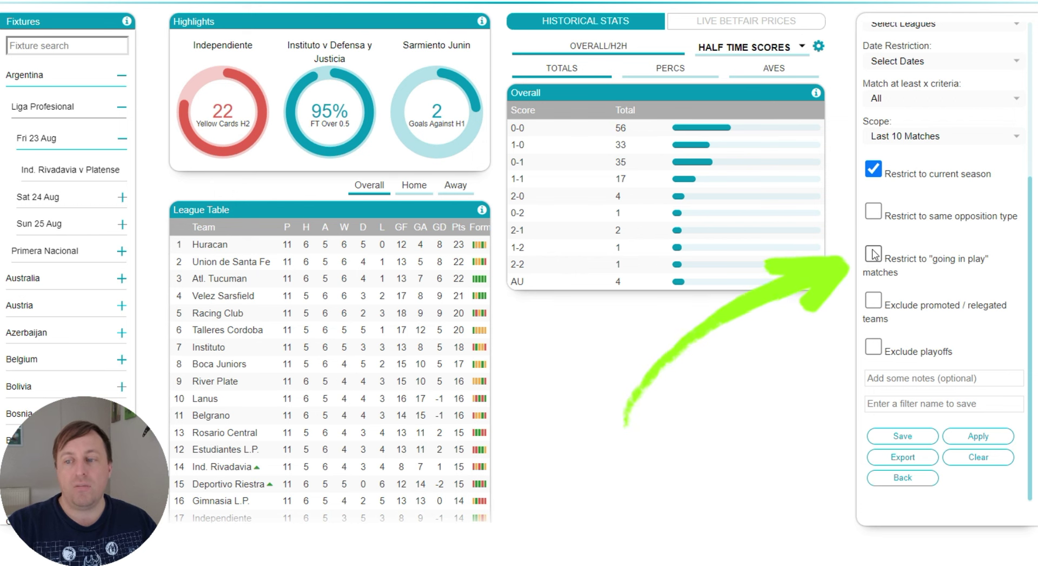
click(873, 252)
click(873, 252)
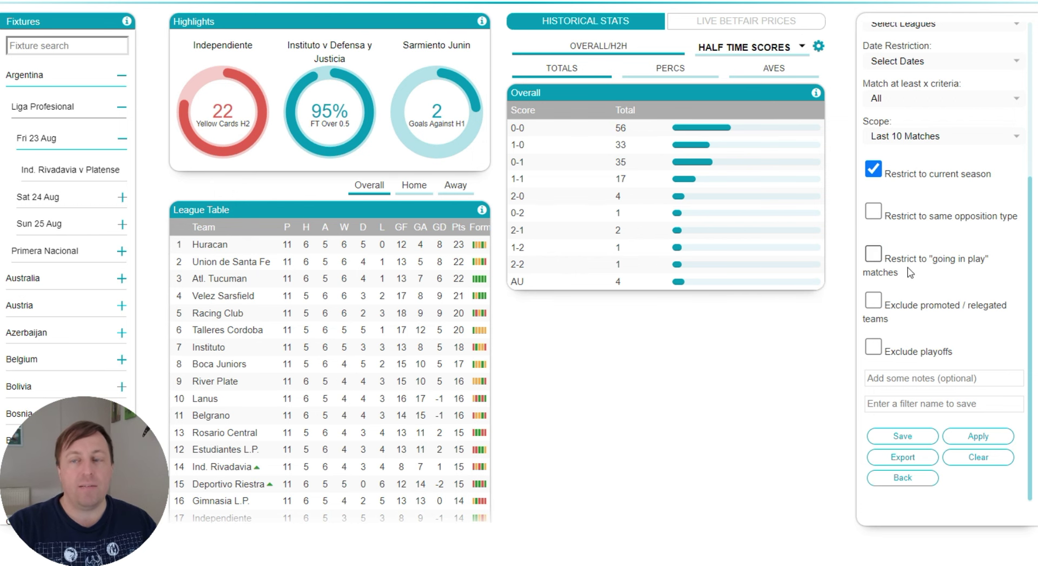
click(873, 346)
Step: Save the filter under the name 'Over 2.5 Goals 65%' and view its results
click(920, 404)
text(Over 2.5 Goals 65%)
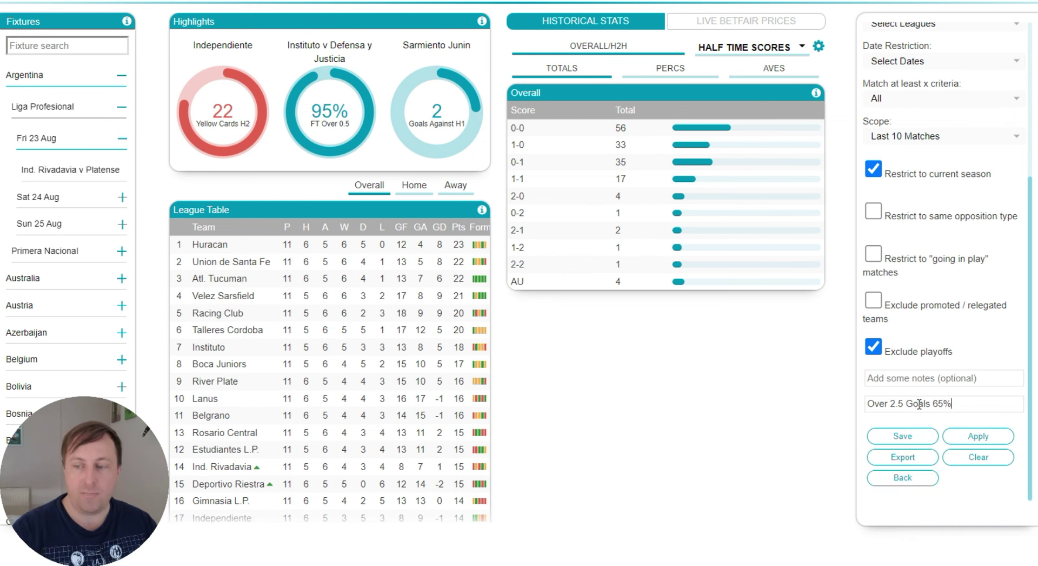
click(903, 437)
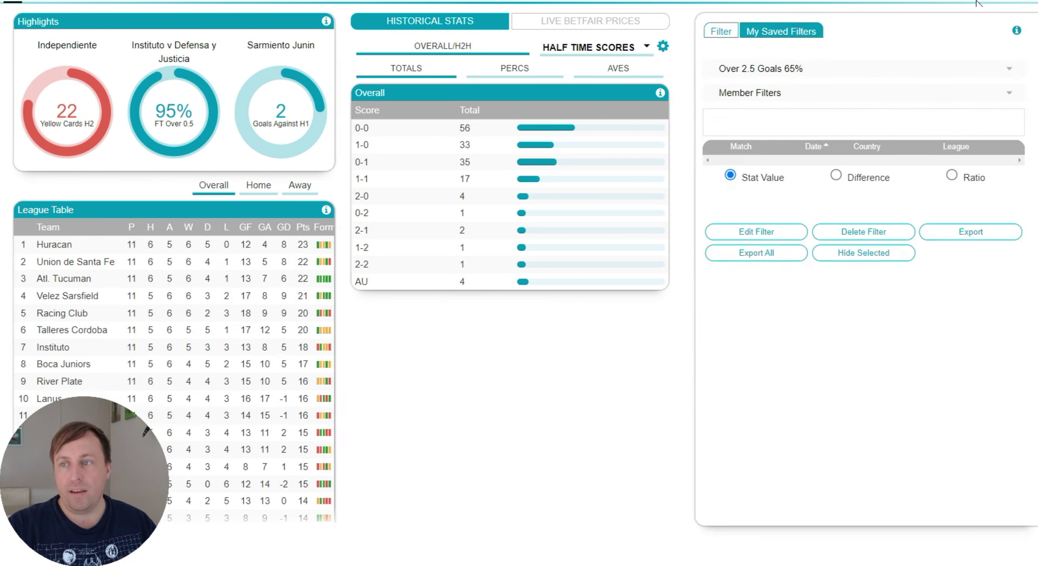
scroll(883, 70, down, 1)
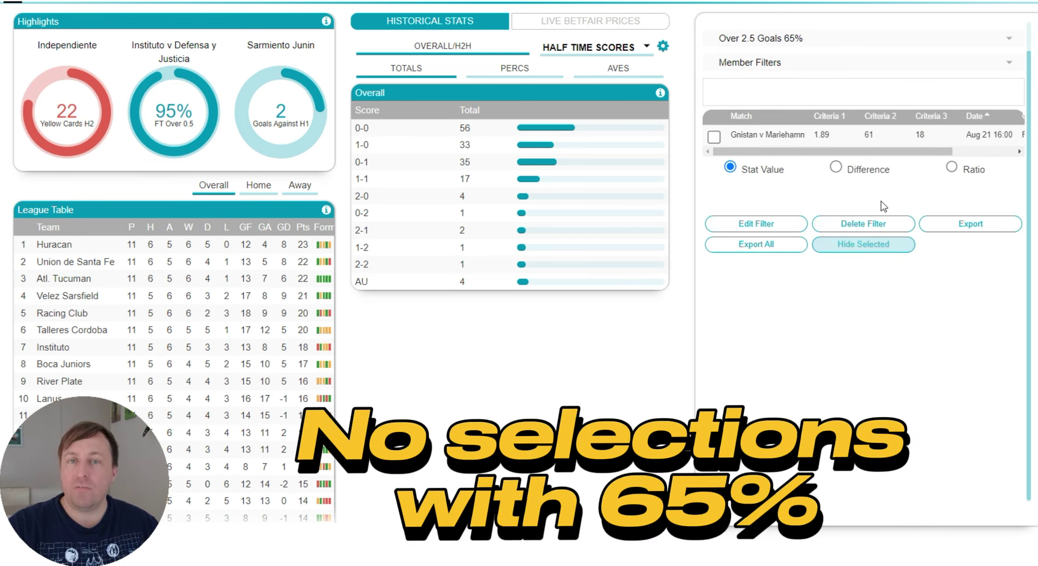
Step: Edit the saved filter's Ov. FT Over 2.5 % criterion, changing its threshold from 65 to 60
click(785, 227)
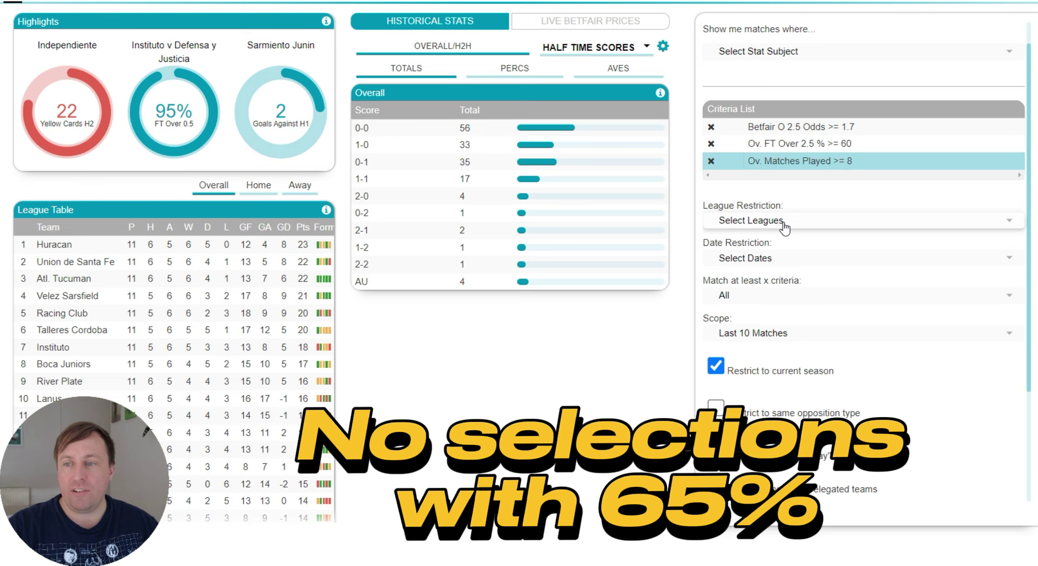
click(868, 141)
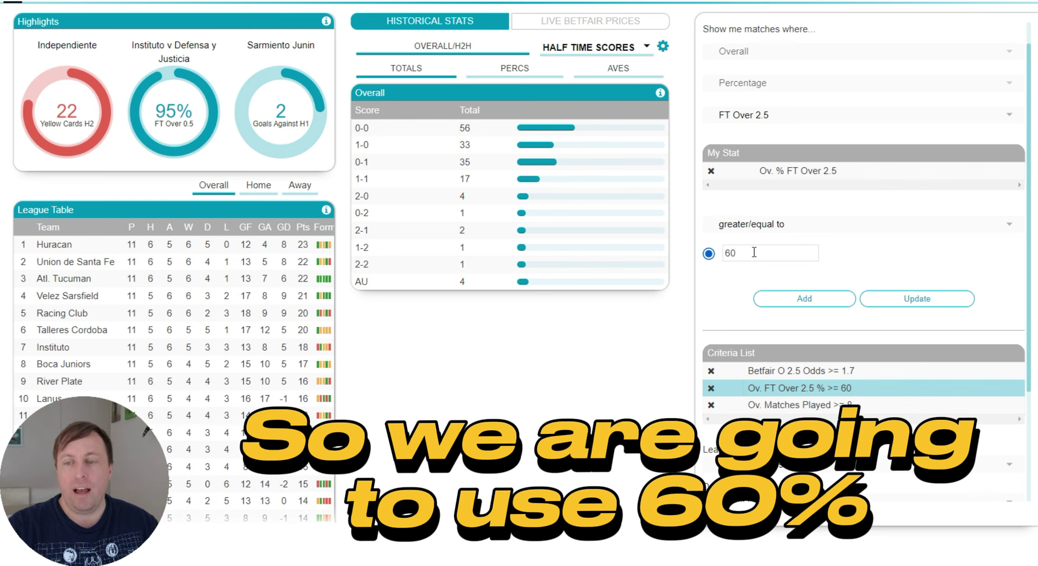
key(Return)
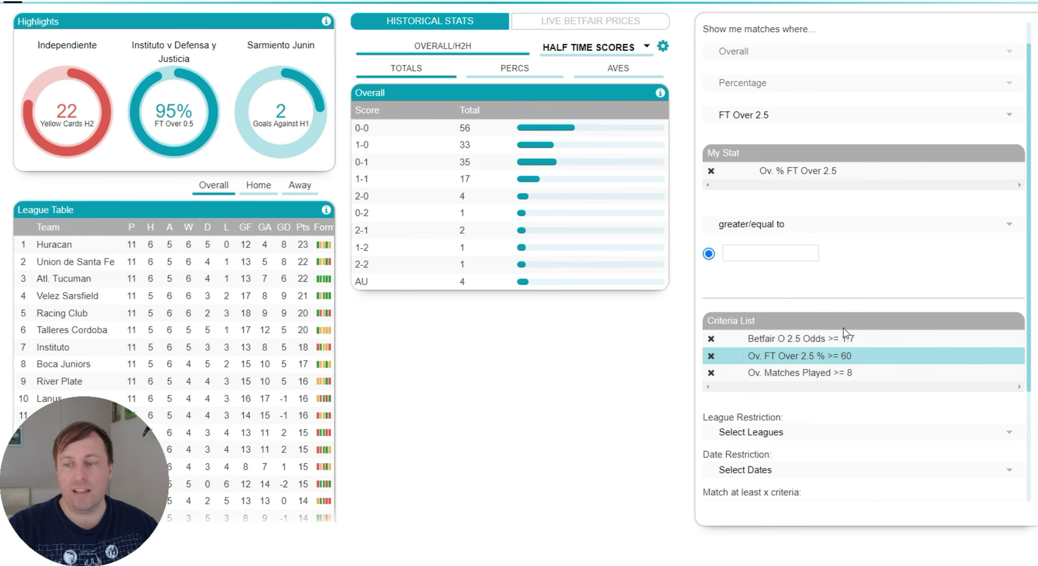
click(741, 254)
text(60)
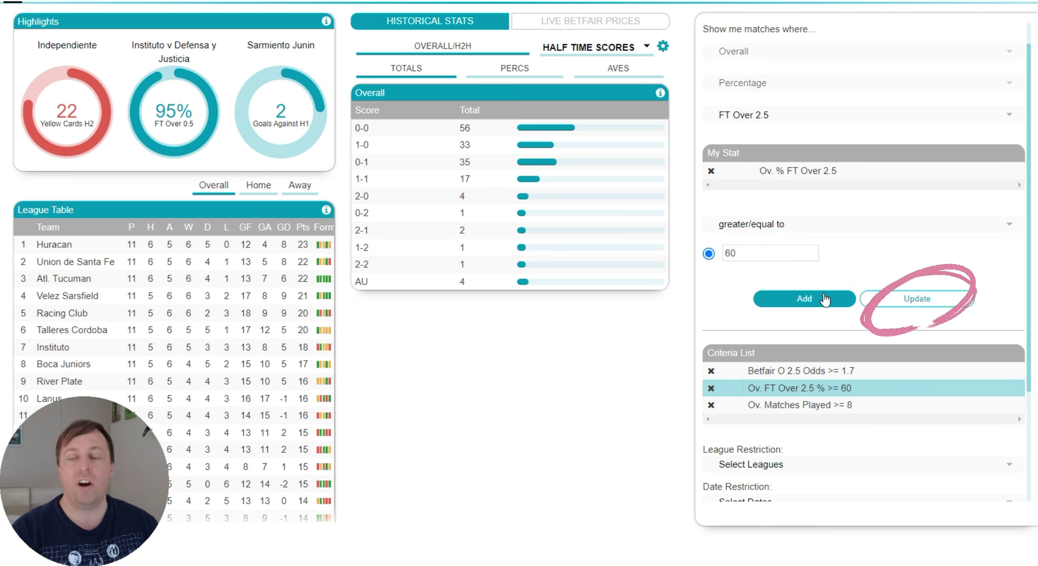
click(879, 299)
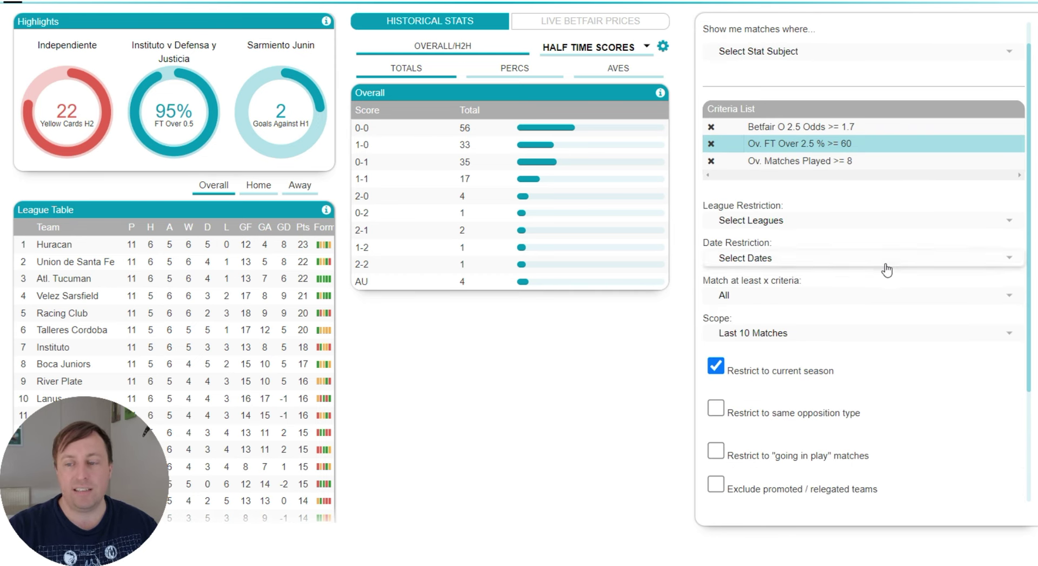
Step: Replace the filter name with 'Over 2.5 Goals 60%'
scroll(887, 267, down, 3)
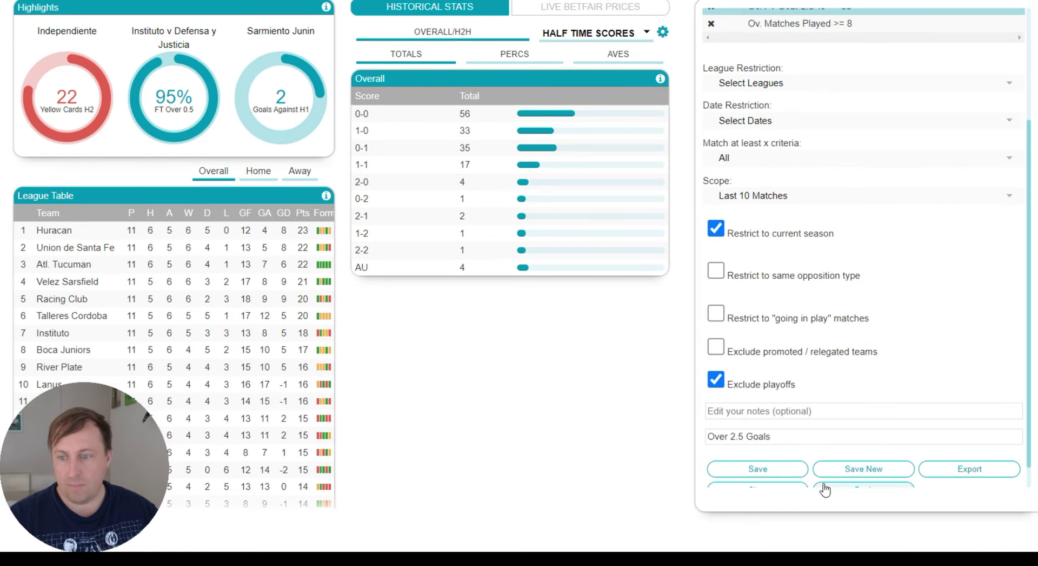
click(795, 436)
key(ctrl+a)
key(BackSpace)
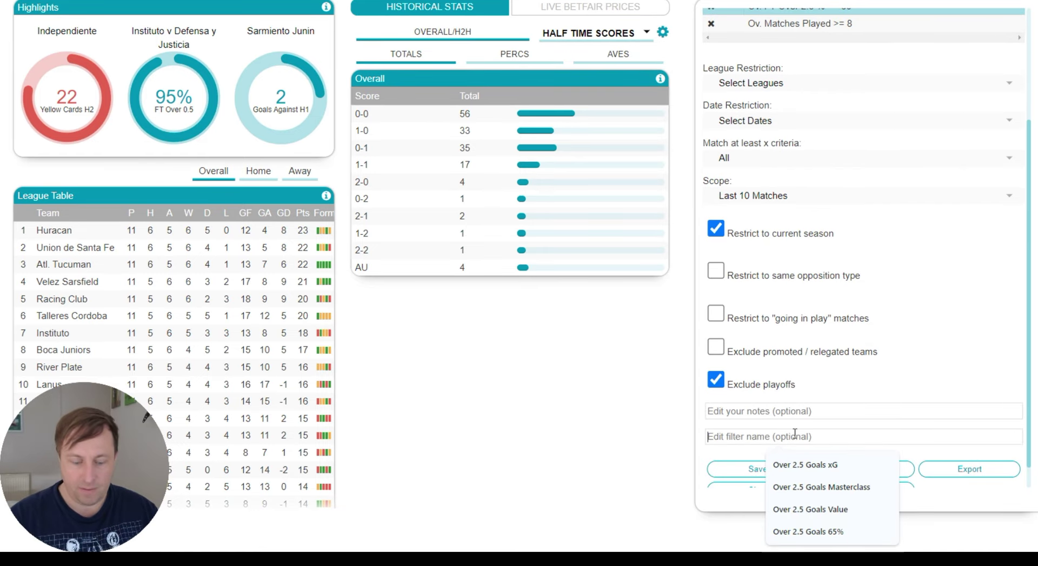
text(Over 2.5 )
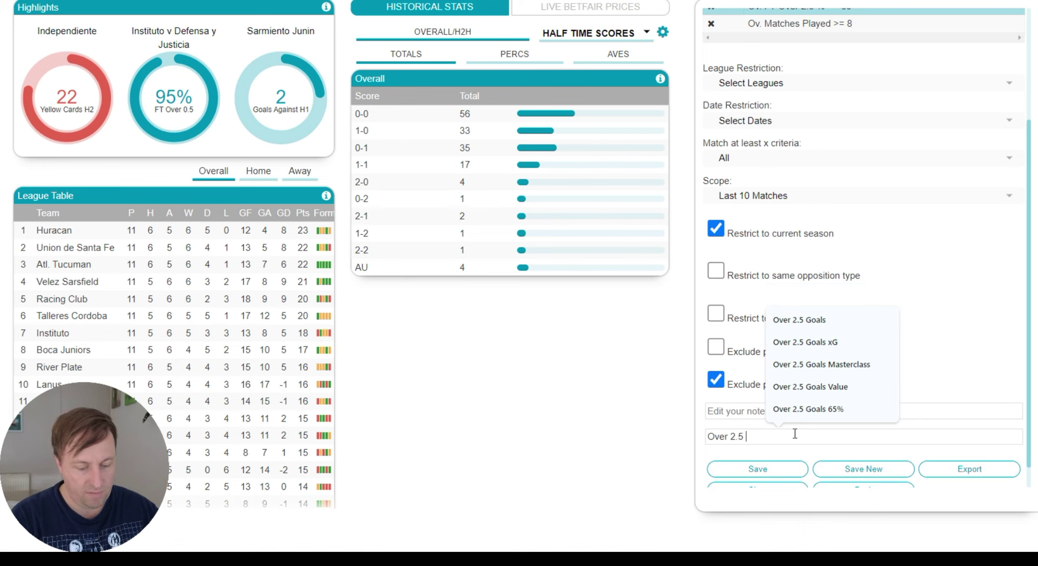
text(Goals 60%)
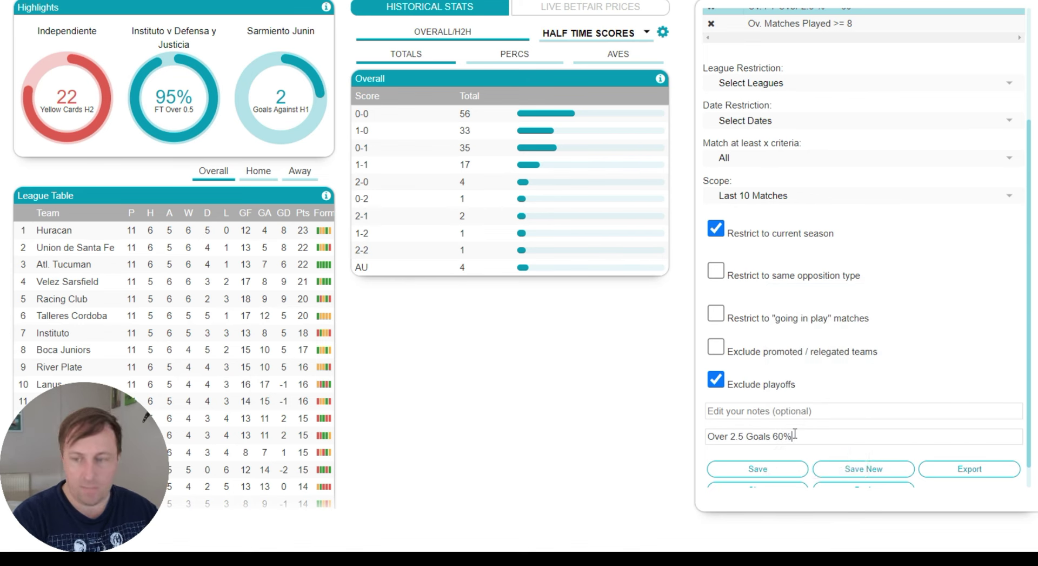
click(784, 470)
click(853, 469)
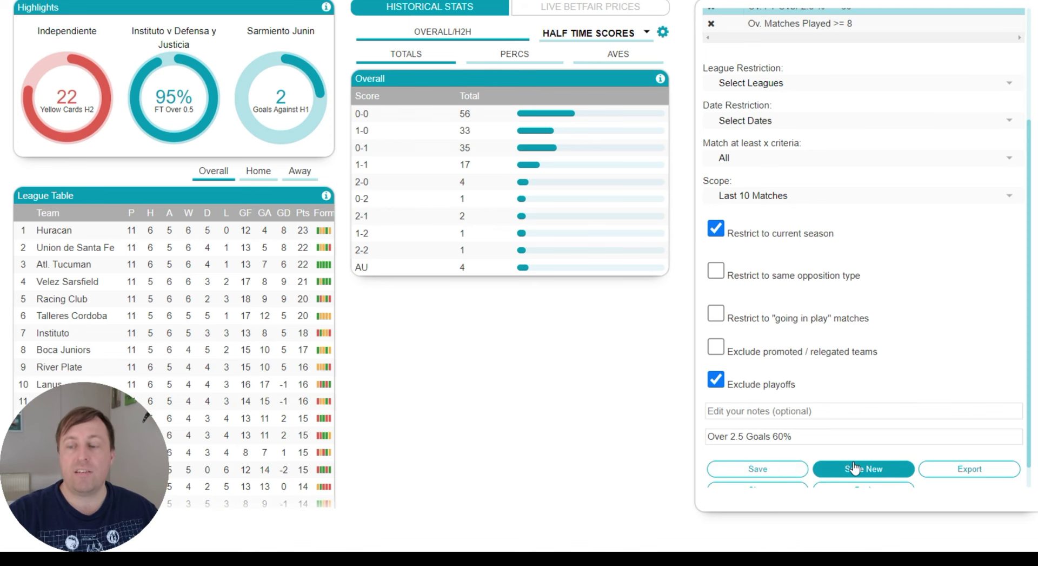
Step: Save the 'Over 2.5 Goals 60%' filter, which lists Gnistan v Mariehamn at 1.89 odds
click(787, 469)
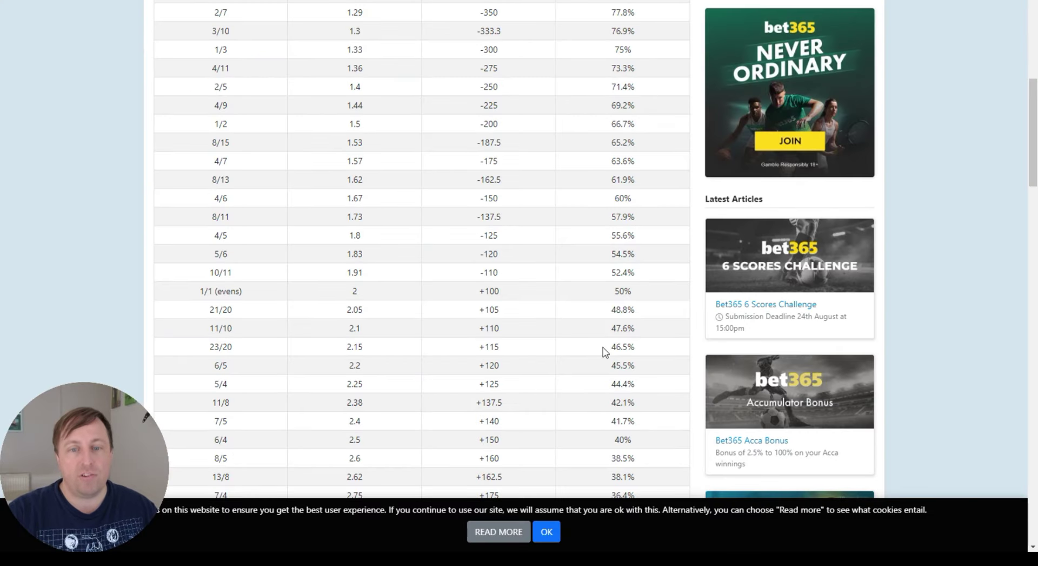
scroll(556, 294, down, 3)
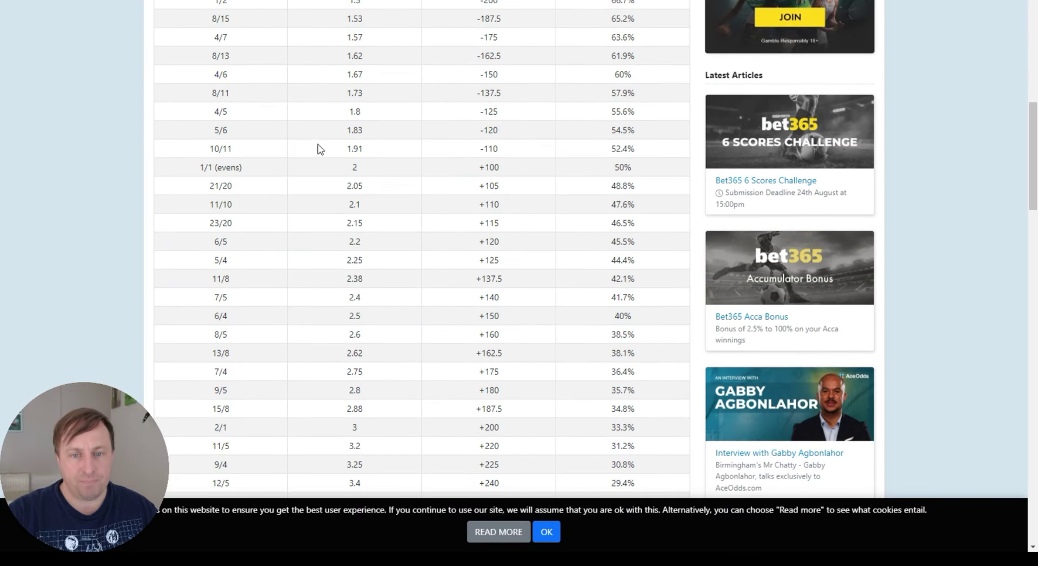
drag(636, 153, 605, 149)
click(606, 149)
drag(206, 149, 382, 150)
click(597, 146)
drag(609, 149, 633, 152)
click(643, 139)
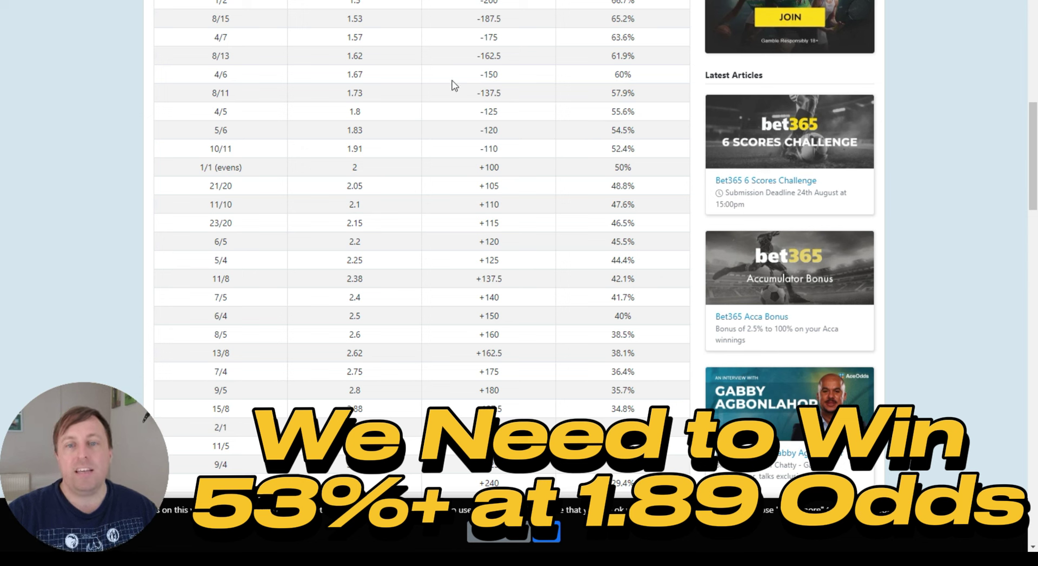
mouse_move(379, 50)
mouse_down()
mouse_move(333, 86)
mouse_move(391, 57)
mouse_up()
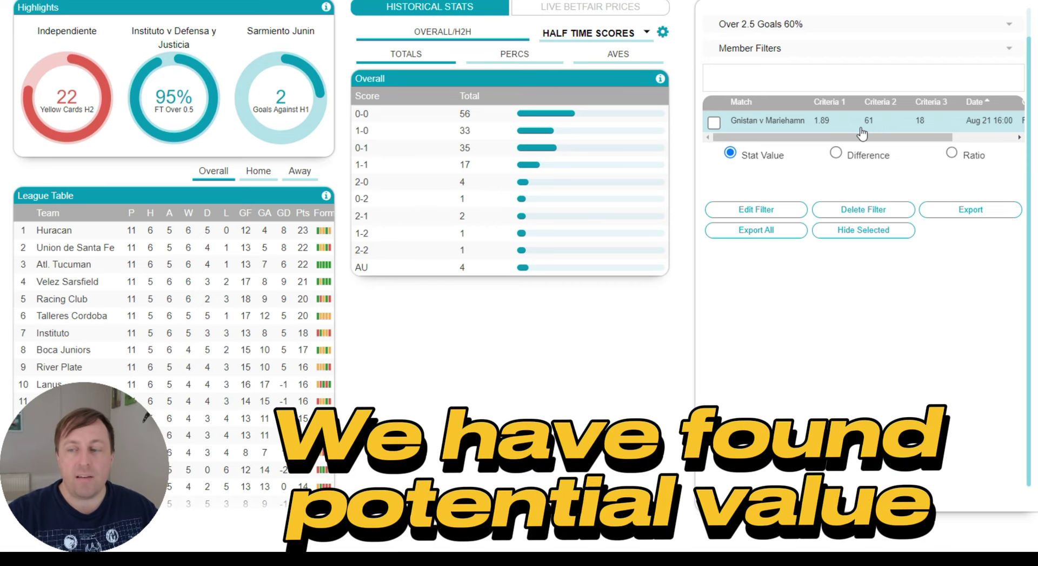
Step: Export the Over 2.5 Goals 60% filter results to all_filter_results (10).csv
click(959, 219)
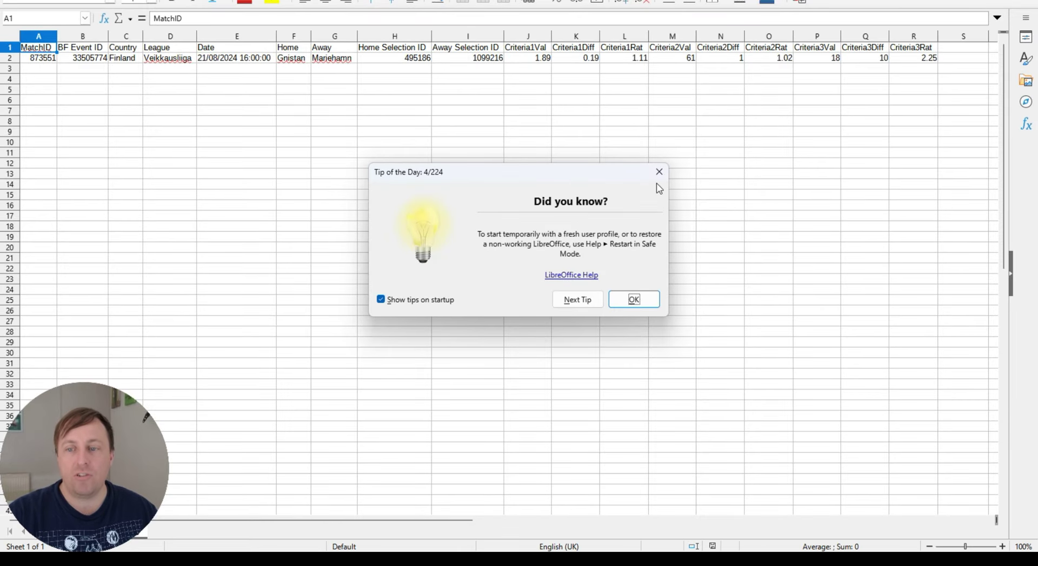
Step: Dismiss the tip of the day and delete the Criteria1Diff and Criteria1Rat columns
click(659, 172)
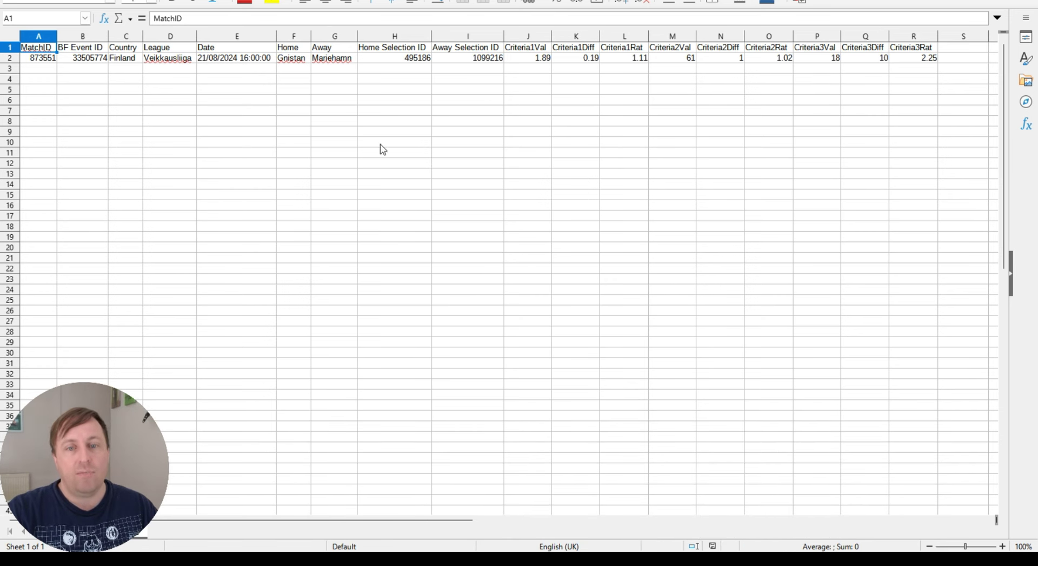
click(543, 37)
drag(559, 42, 626, 49)
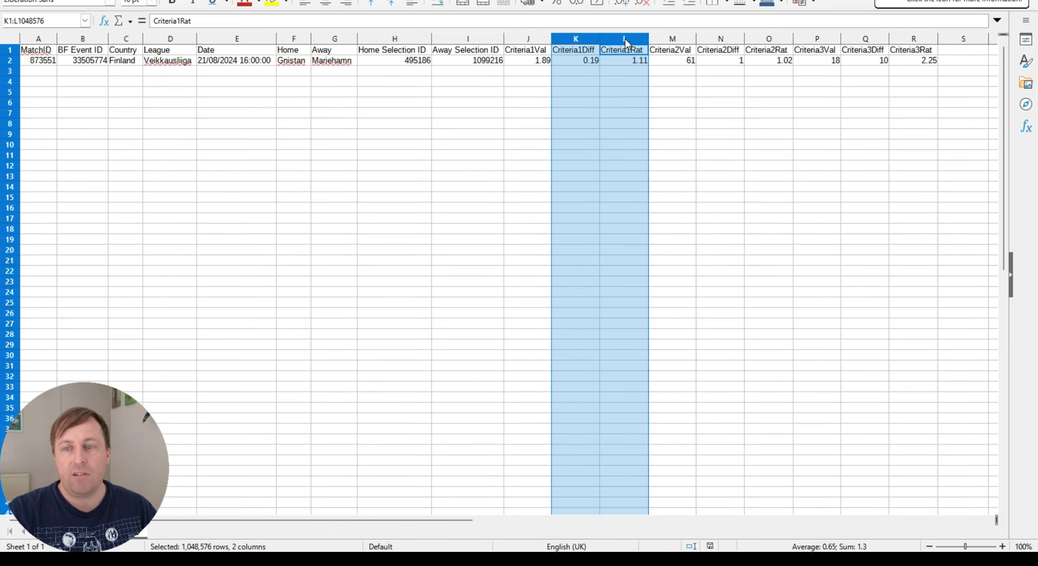
right_click(625, 38)
click(668, 119)
Step: Clear the contents of columns L to P and copy the range A1:K2
drag(623, 39, 803, 54)
key(Delete)
click(589, 63)
drag(588, 64, 26, 56)
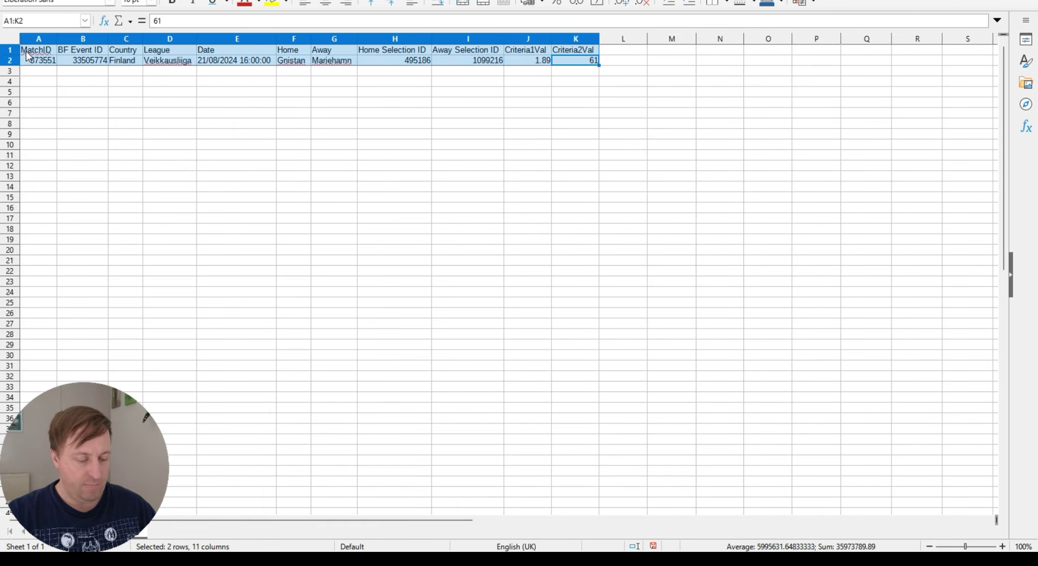
key(ctrl+c)
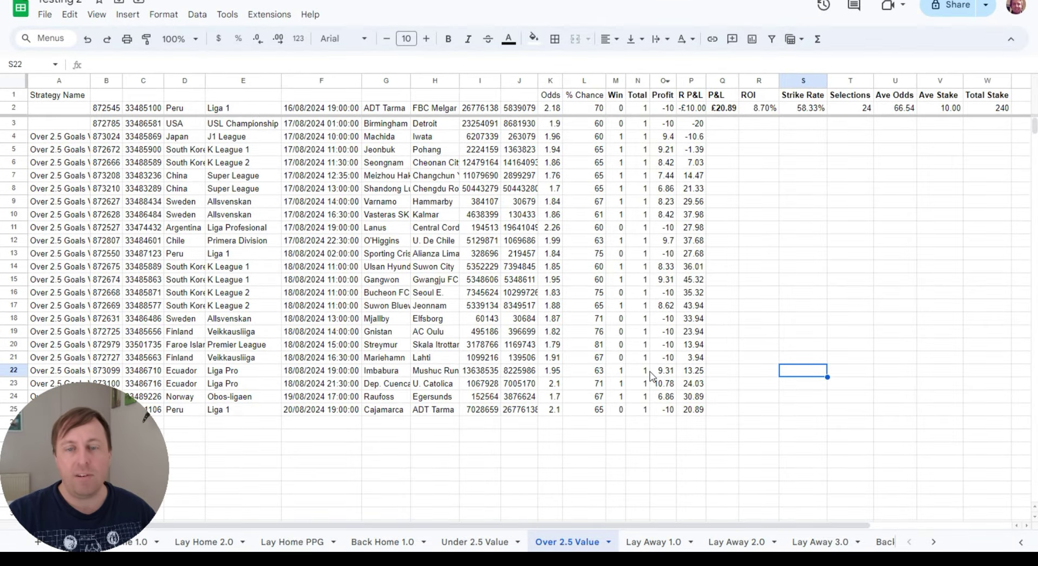
Step: Paste the copied match data at A26, then undo the misplaced paste
scroll(615, 321, down, 3)
scroll(615, 321, down, 2)
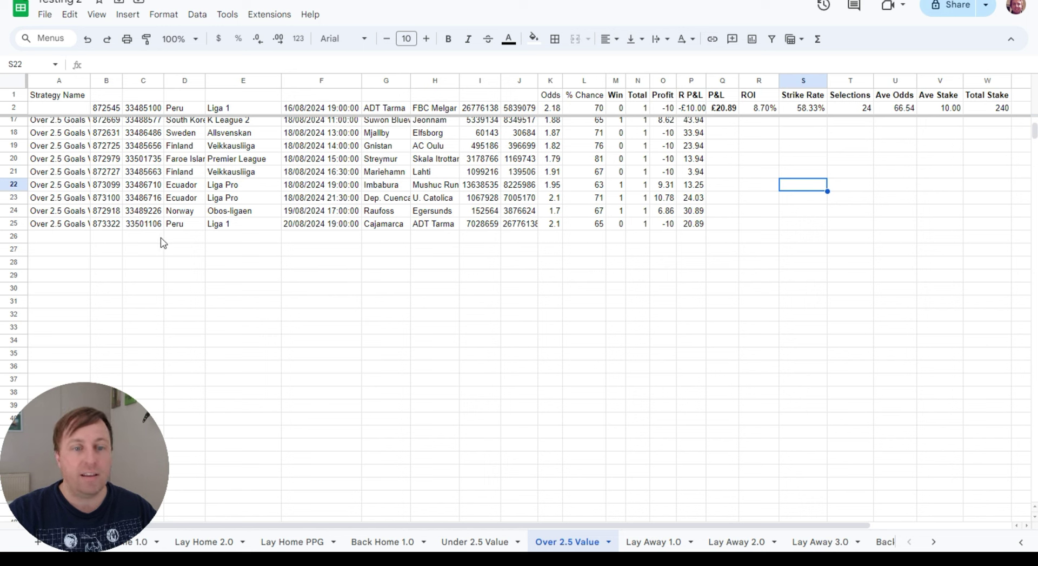
click(74, 240)
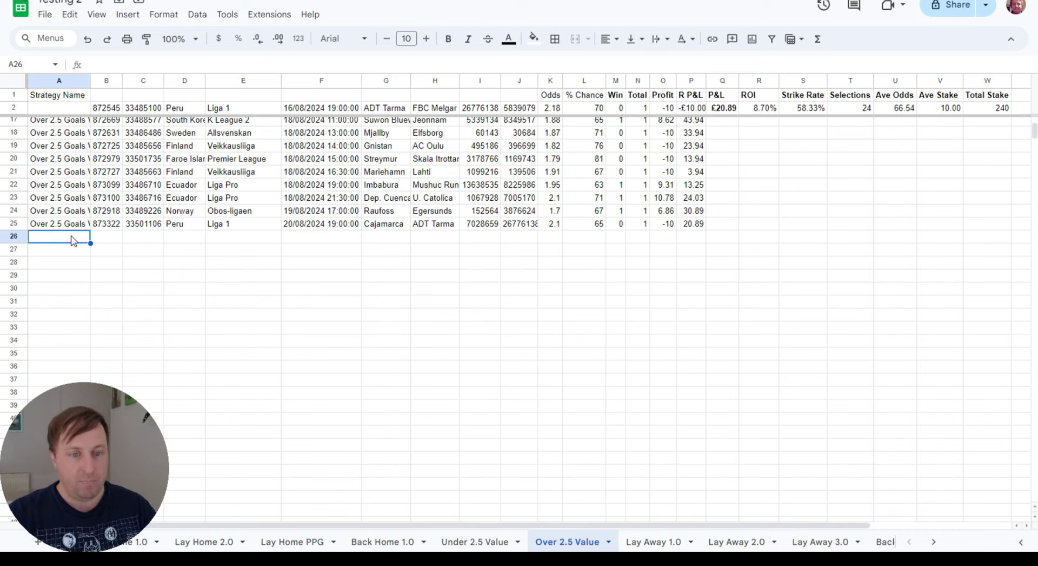
key(ctrl+v)
click(547, 289)
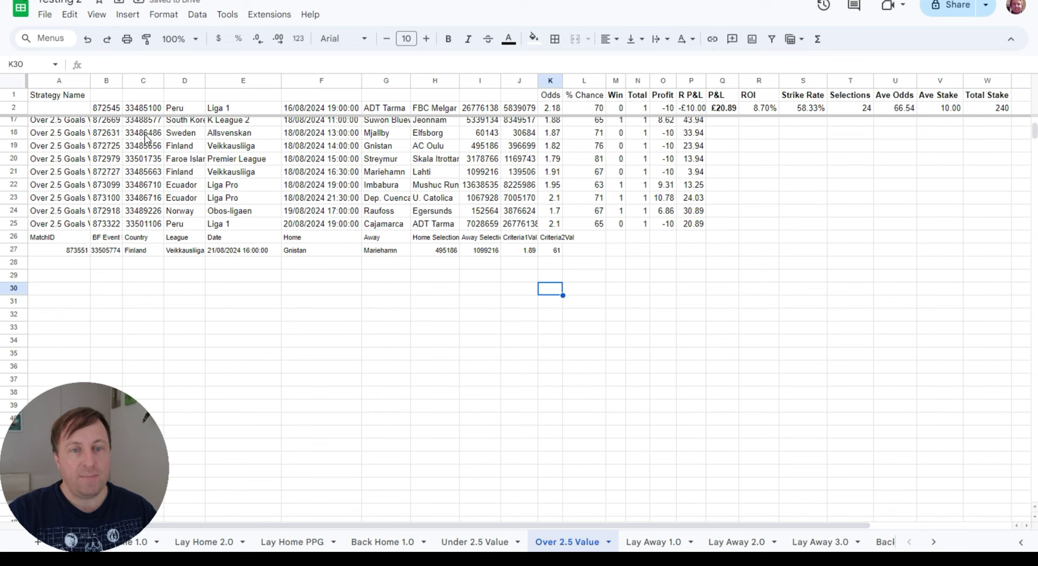
click(87, 39)
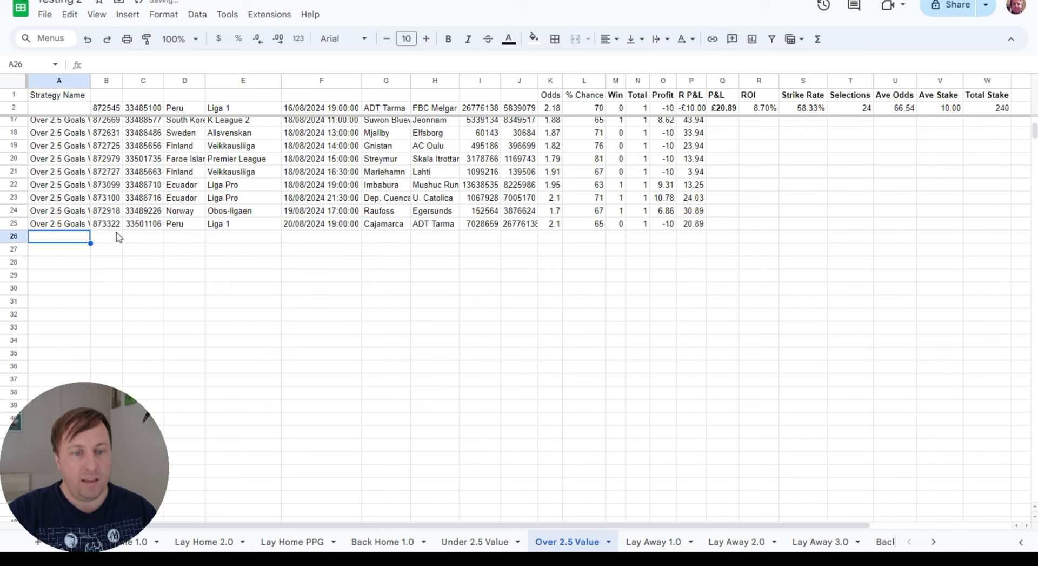
Step: Paste the match data at B26, delete the pasted header row, and select B26:L26
click(115, 236)
key(ctrl+v)
click(9, 236)
right_click(9, 236)
click(58, 366)
click(589, 265)
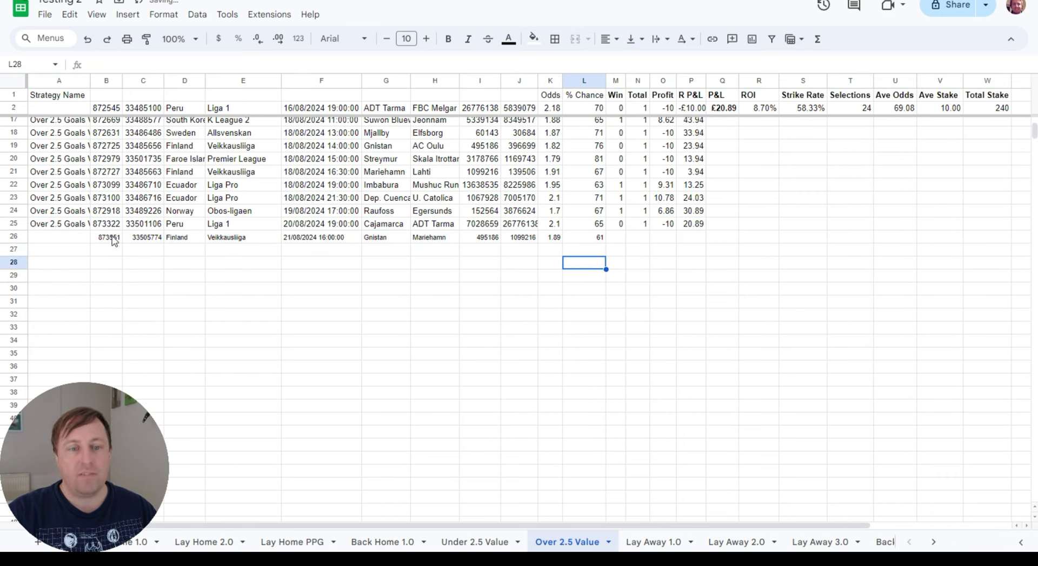
drag(115, 239, 601, 234)
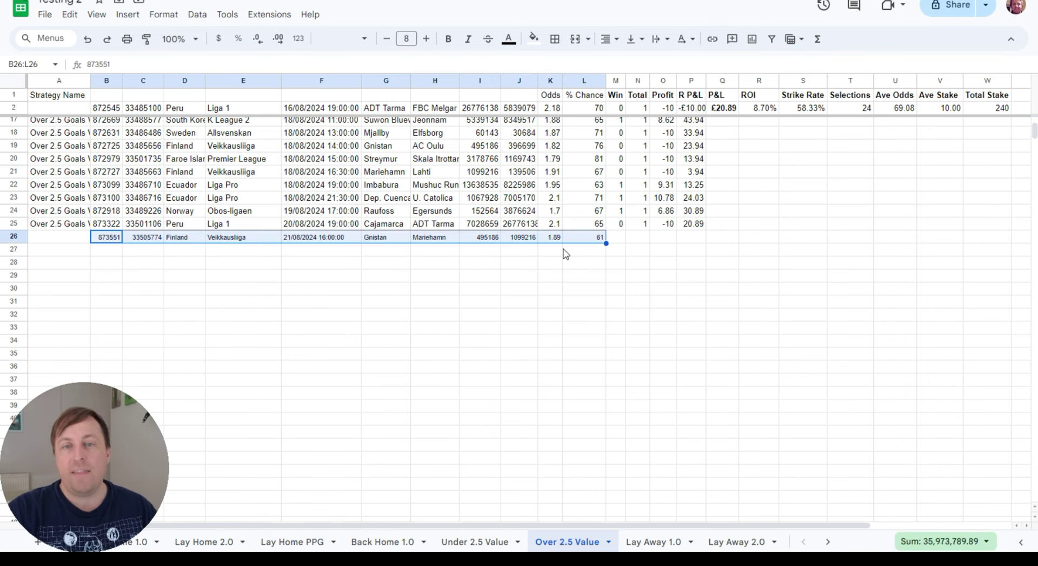
scroll(565, 257, up, 5)
scroll(515, 306, down, 3)
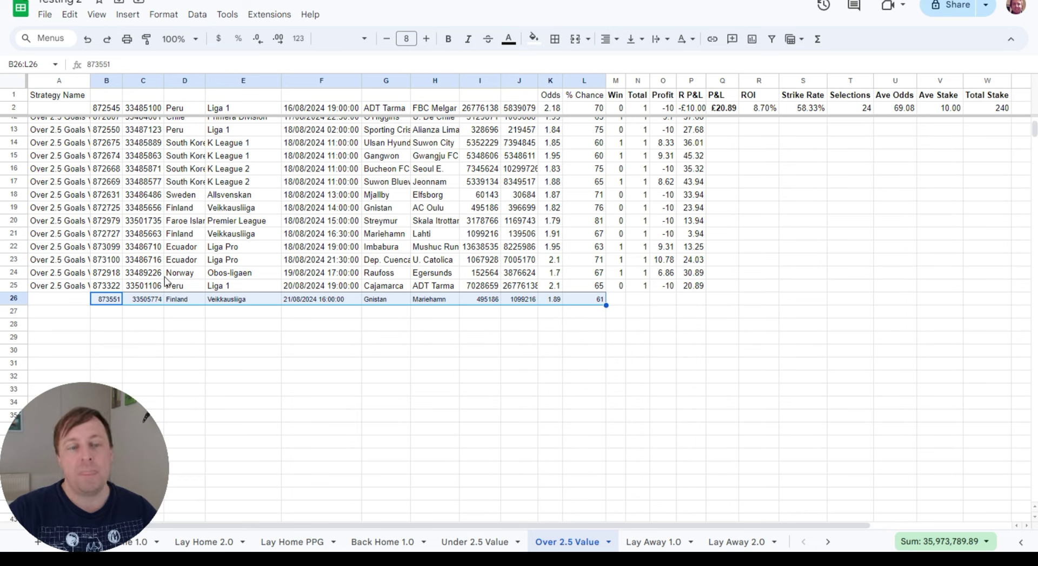
click(14, 285)
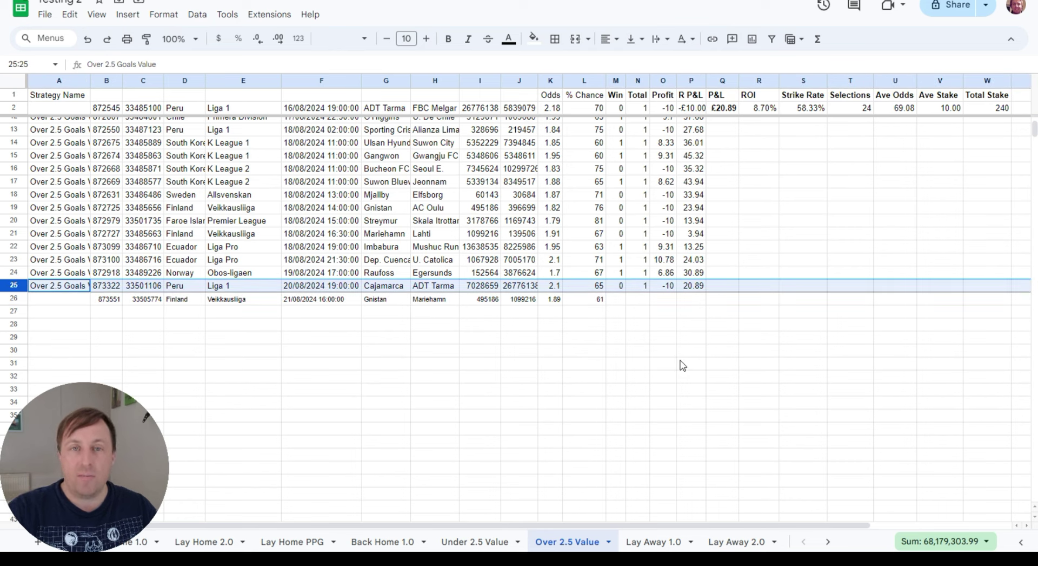
click(630, 328)
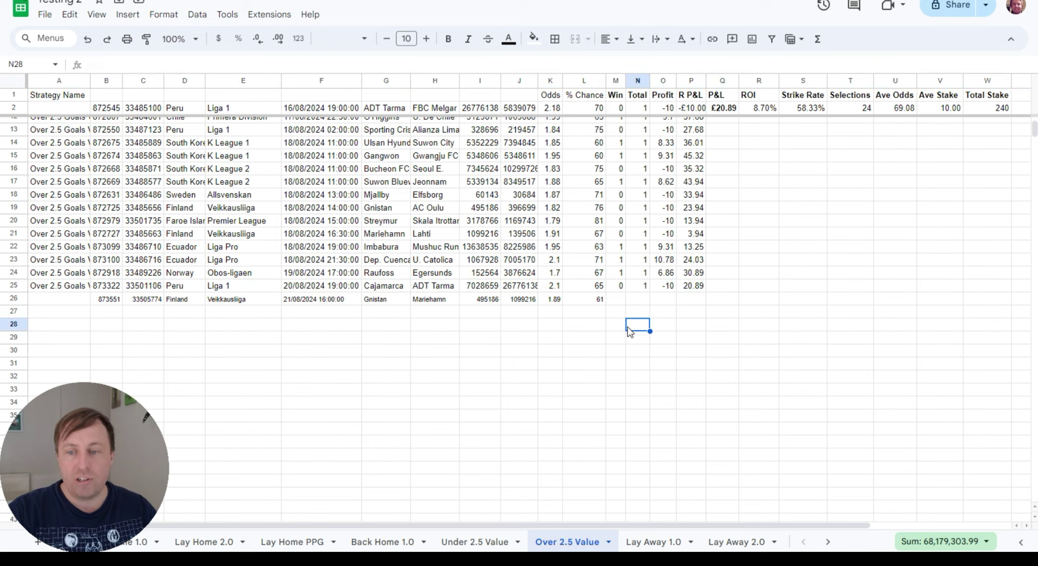
click(691, 279)
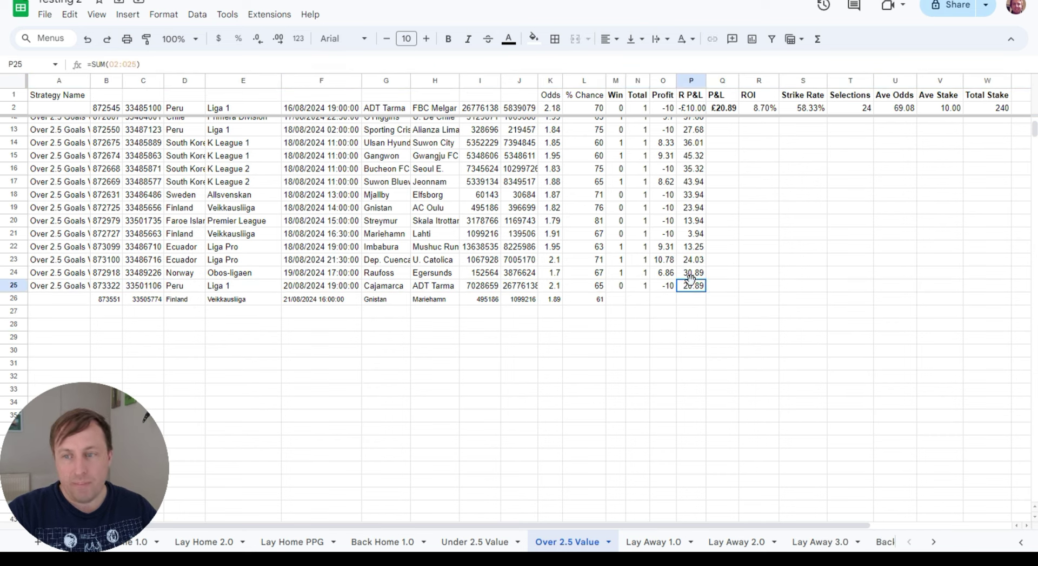
click(718, 99)
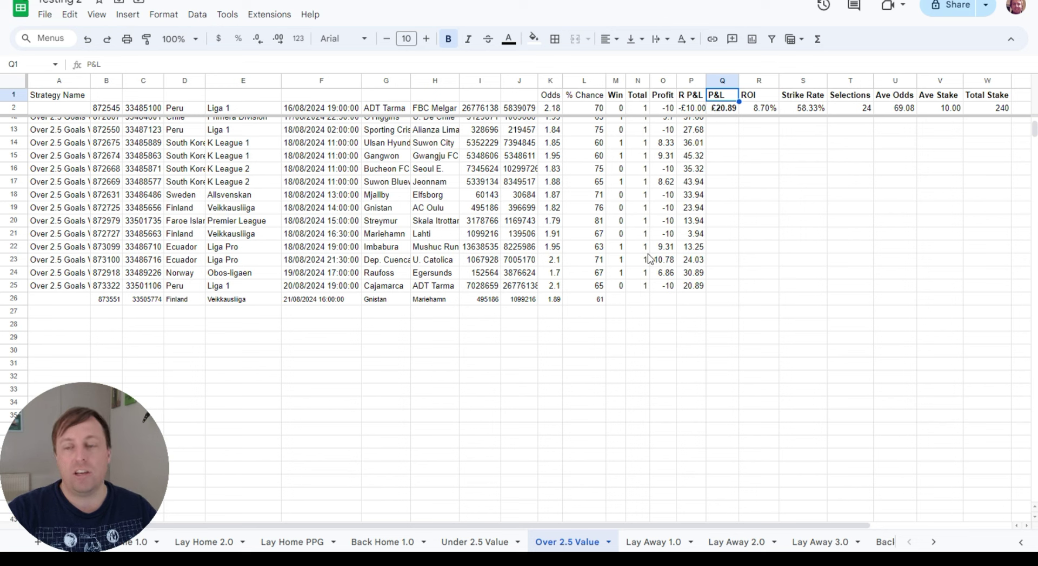
click(620, 302)
drag(593, 302, 93, 296)
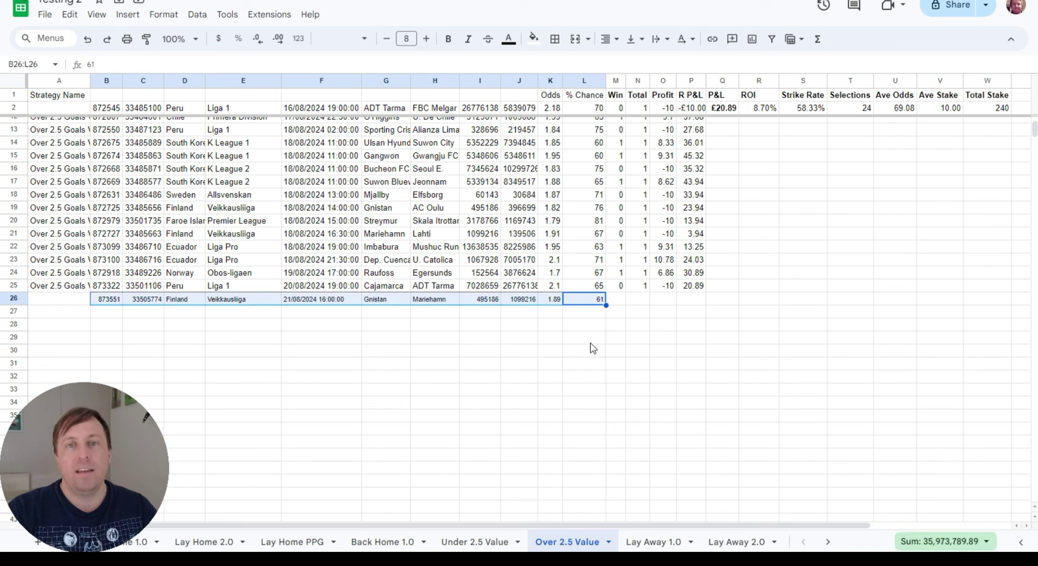
click(619, 301)
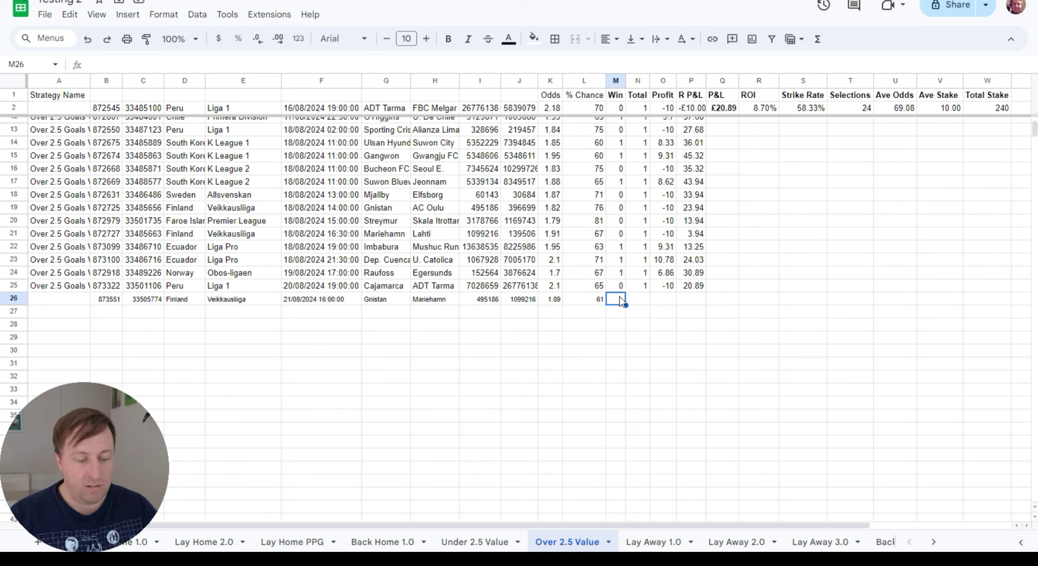
text(1)
key(Tab)
text(1)
key(Tab)
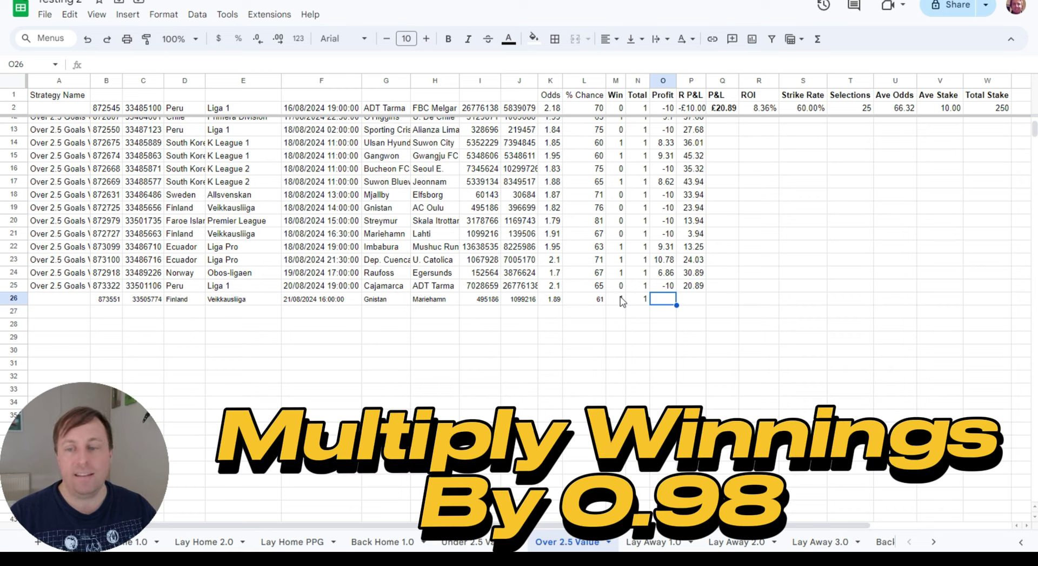
key(Left)
key(Delete)
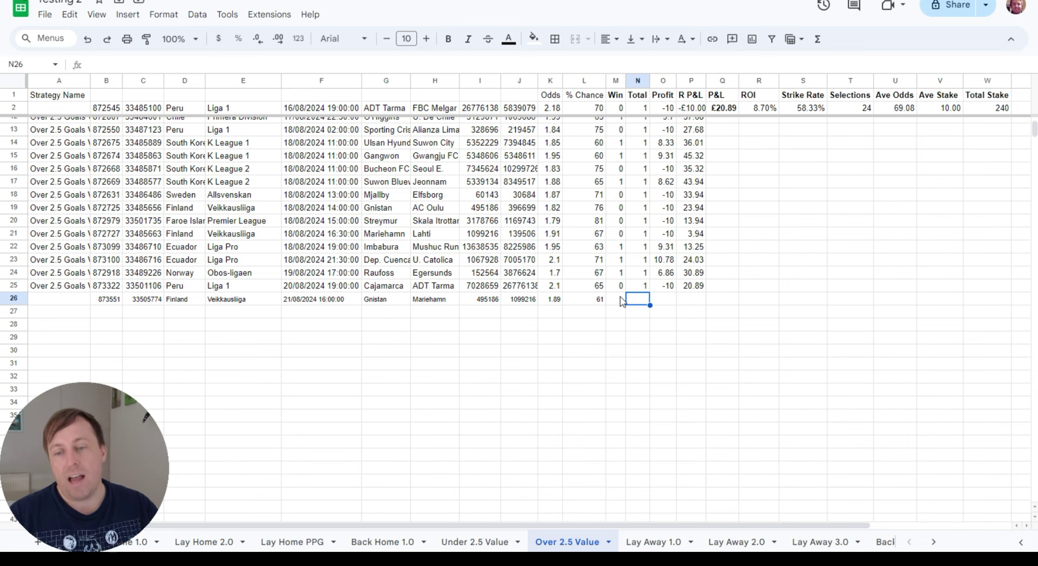
click(620, 301)
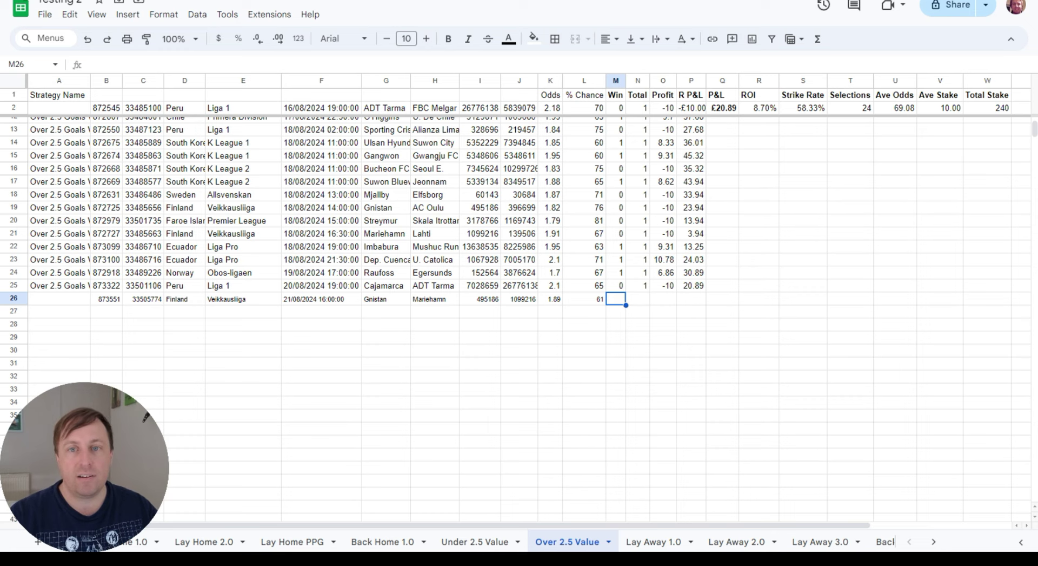
Step: Calculate 8.9 x 0.98 (8.722) in a new browser tab, then return to the sheet
key(ctrl+t)
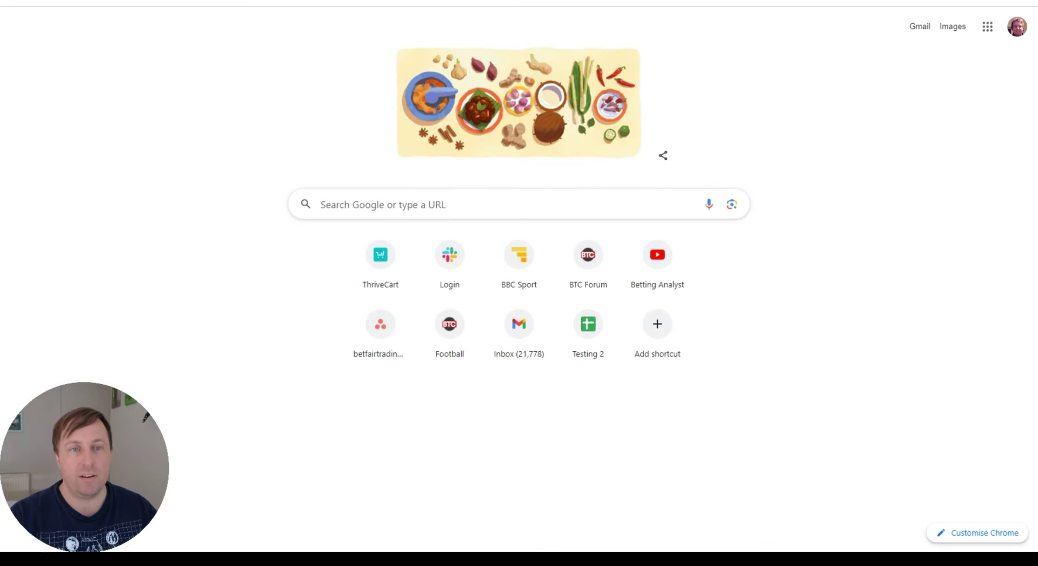
text(8.9)
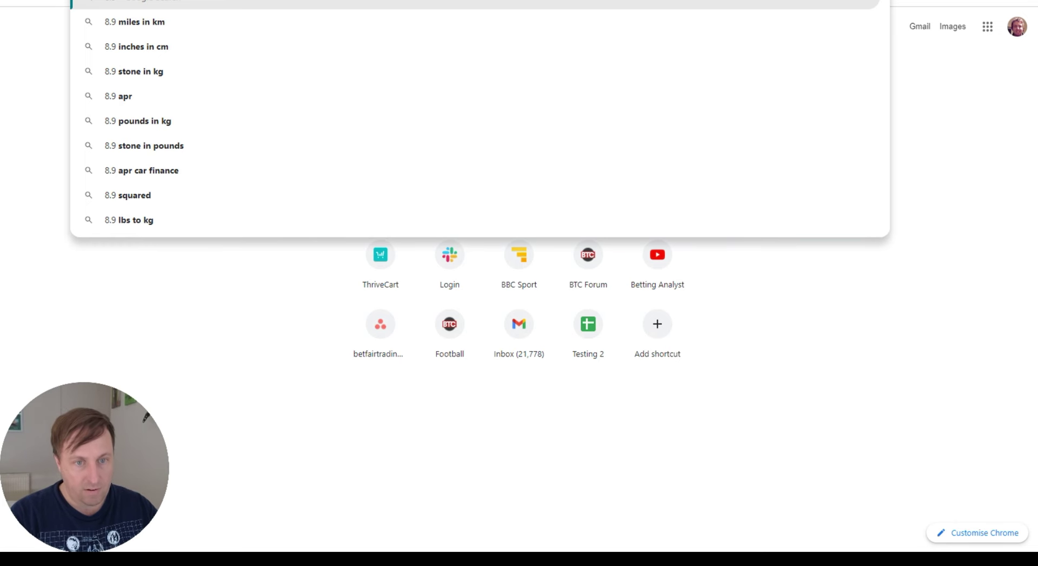
text( x 0.98)
key(Return)
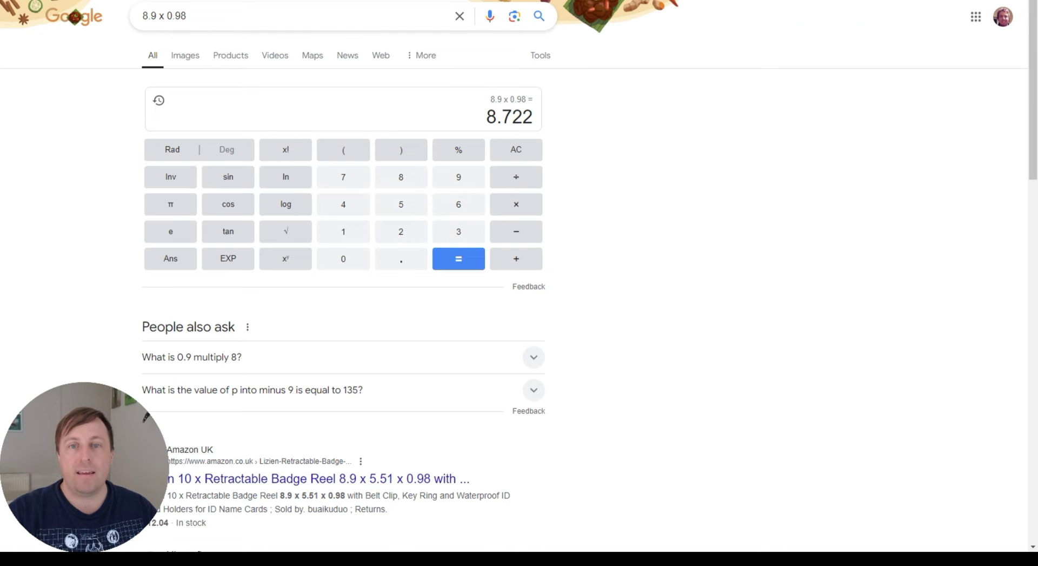
key(ctrl+w)
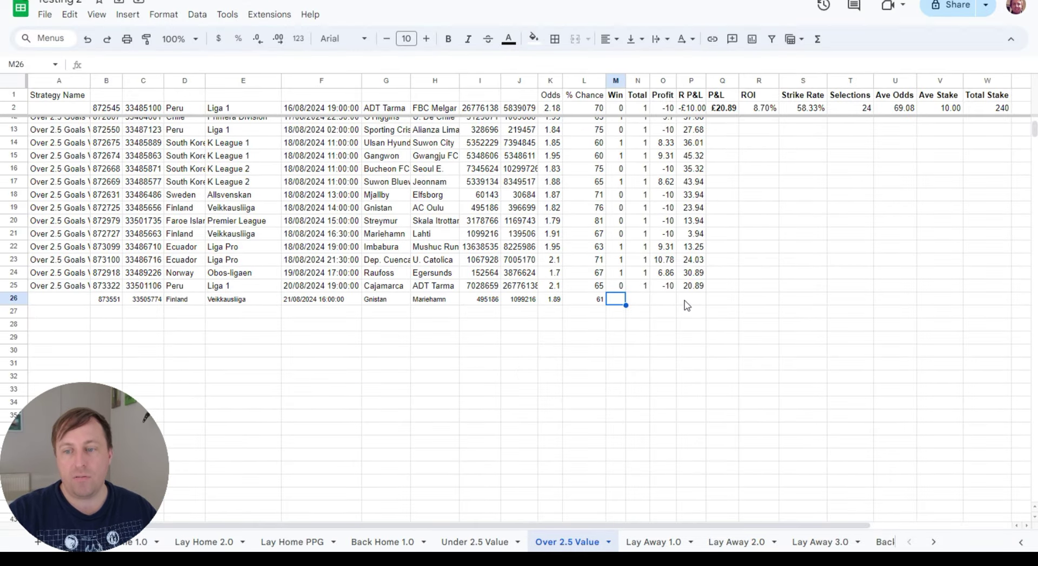
Step: Enter 8.72 as the Gnistan row's profit in O26
click(687, 305)
click(656, 305)
text(8.72)
key(Tab)
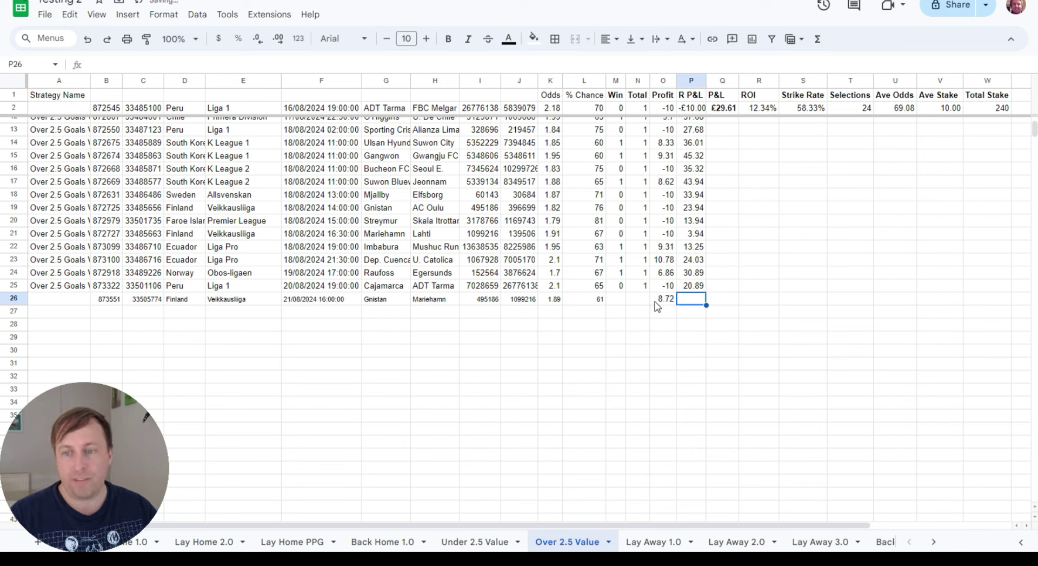
key(Up)
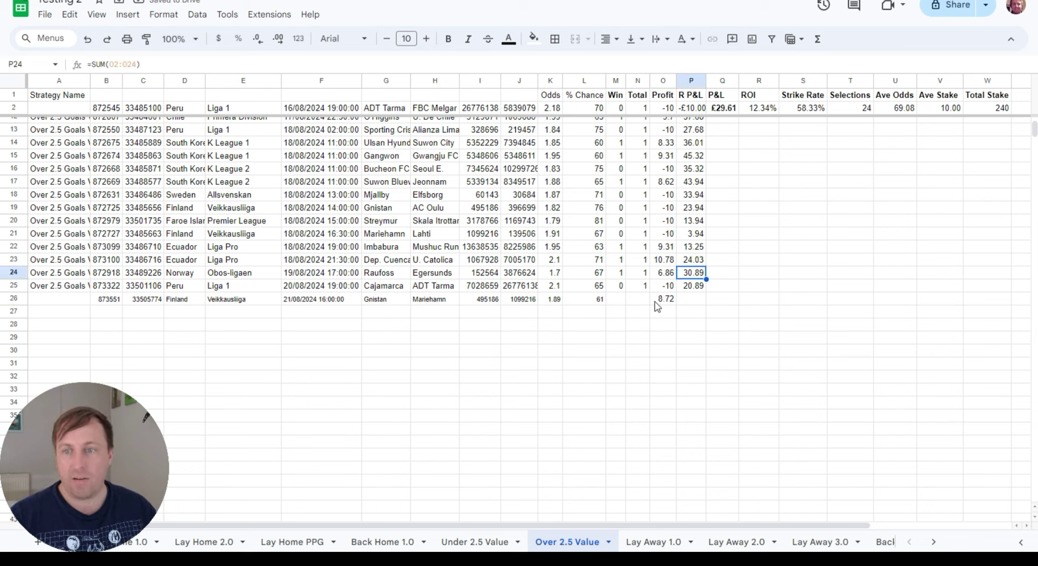
Step: Copy P25's running-total formula into P26, accepting =SUM(O2:O26)
click(723, 109)
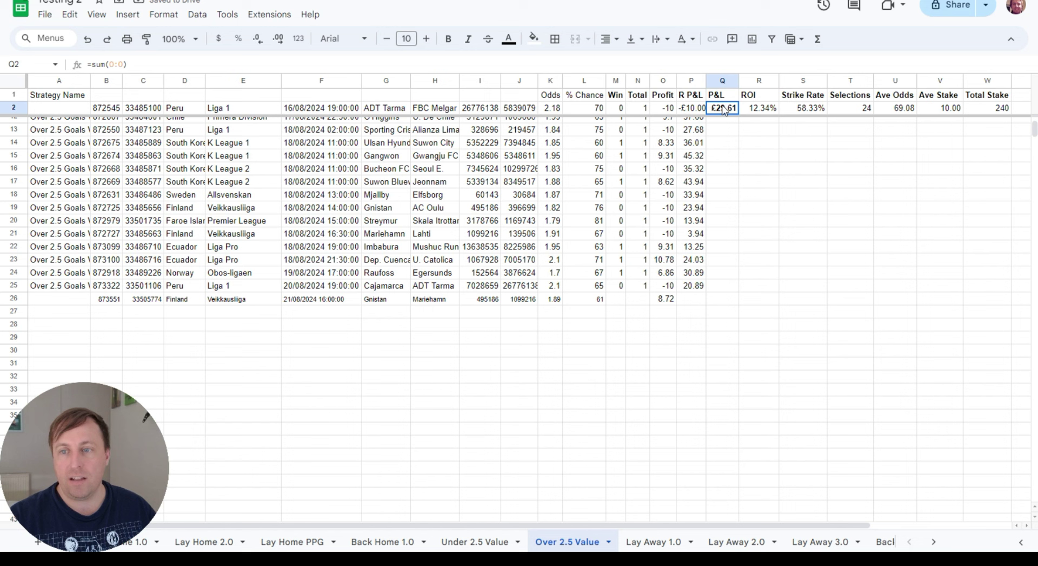
click(702, 289)
key(ctrl+c)
key(Down)
key(ctrl+v)
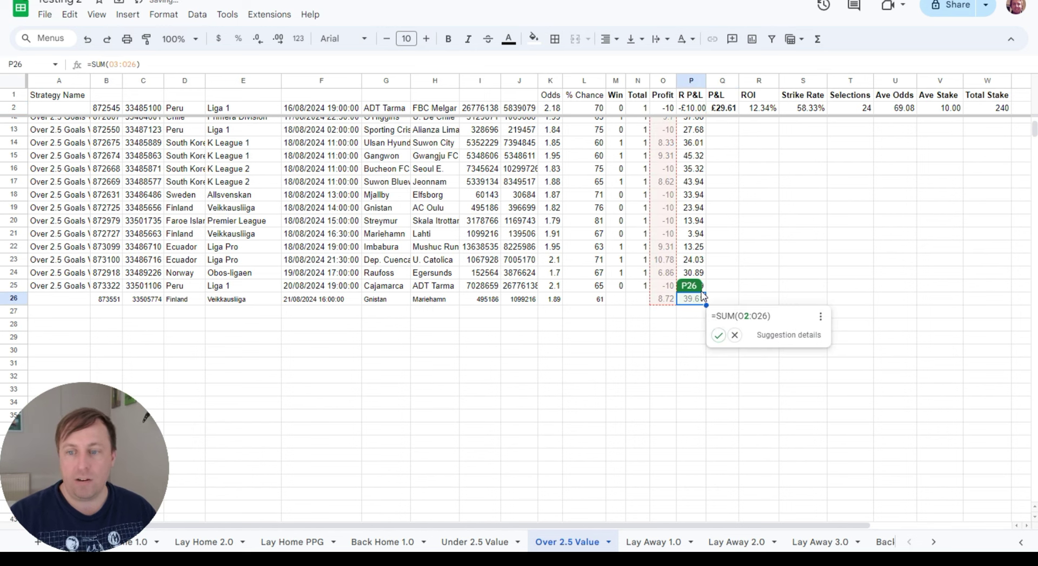
click(717, 336)
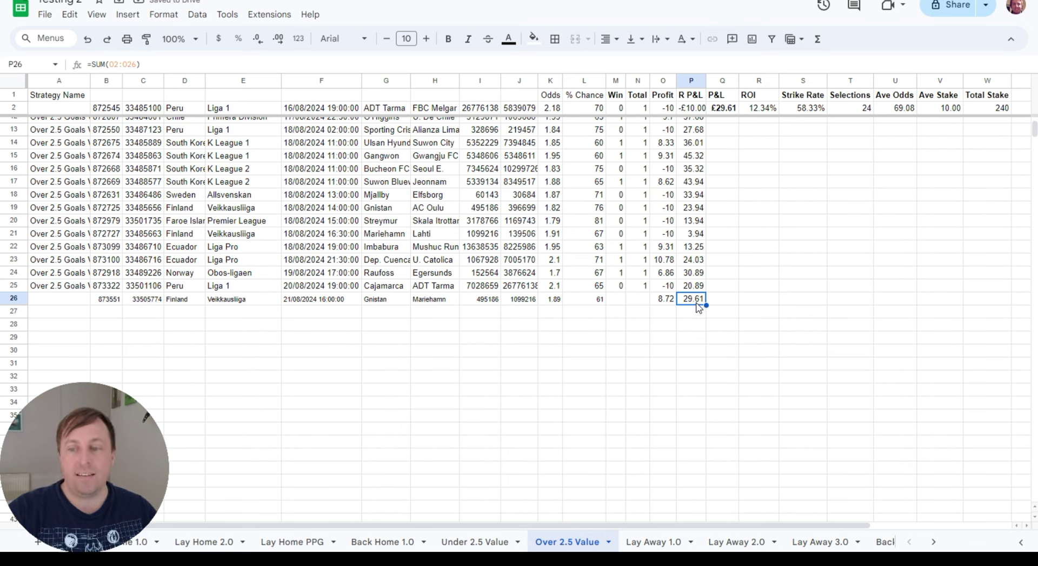
Step: Raise row 26's font size to 12, then set it back to 10
click(12, 300)
click(427, 39)
click(427, 39)
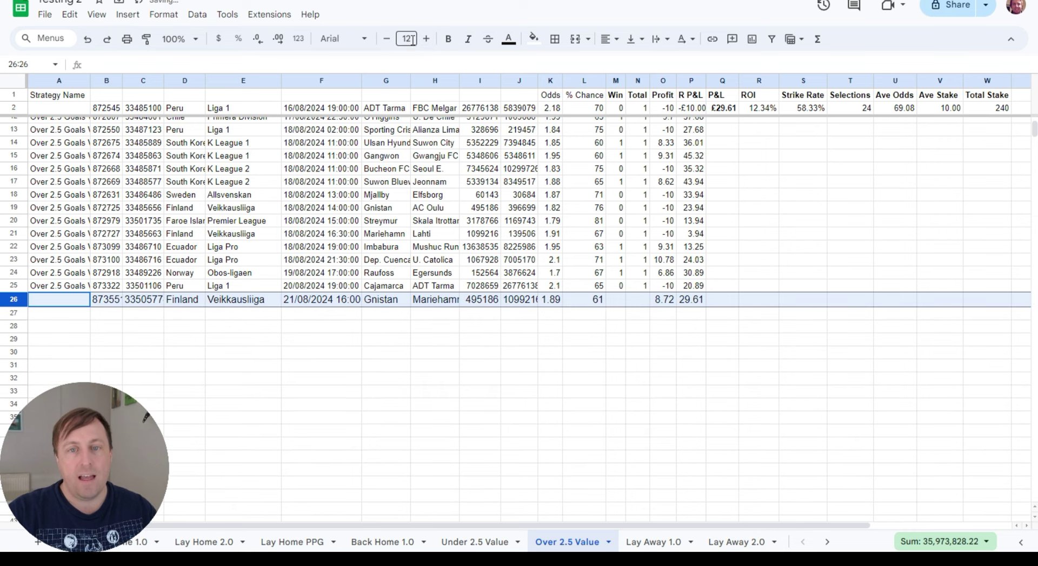
click(387, 39)
click(387, 39)
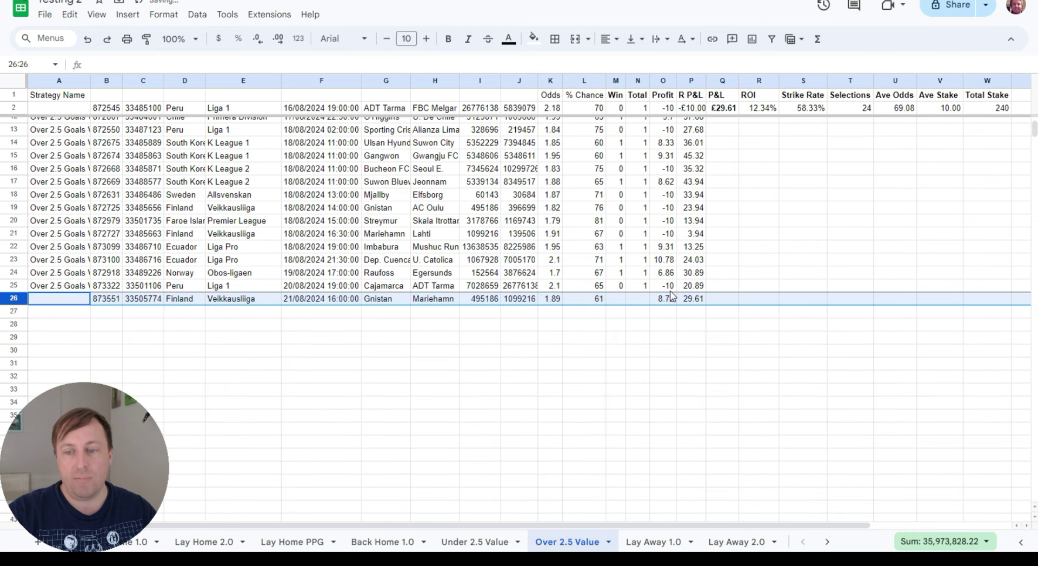
Step: Enter 1 in Win M26 and Total N26, then check the strike rate, ROI and P26 totals
click(620, 302)
text(1)
key(Tab)
text(1)
key(Tab)
key(Return)
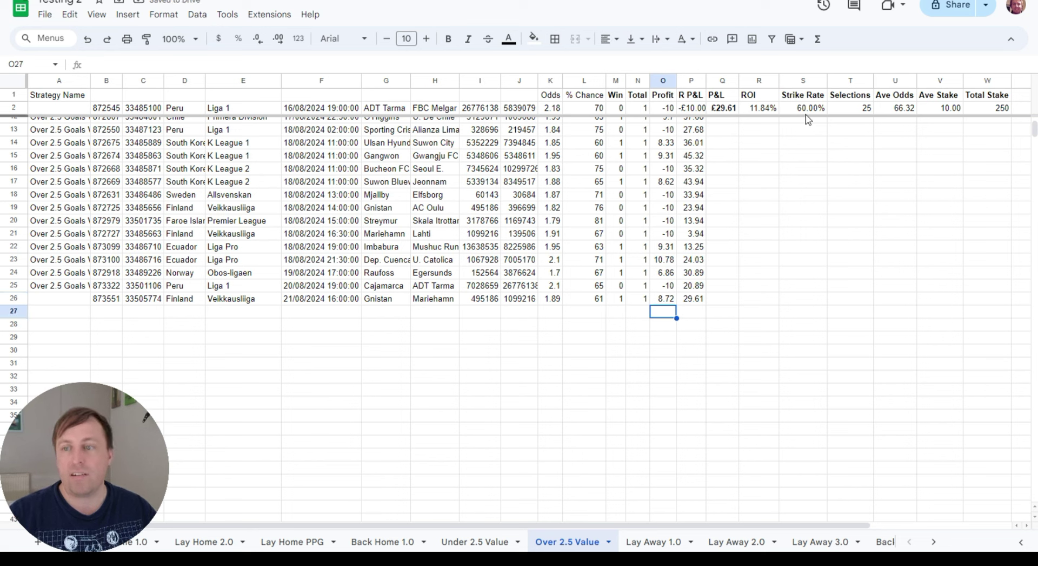
click(807, 109)
click(748, 108)
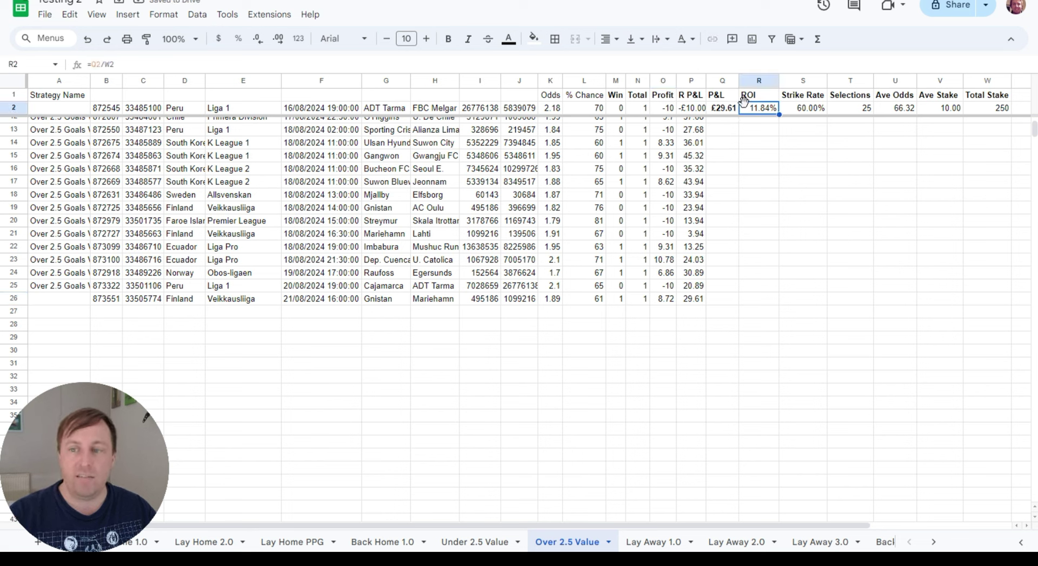
click(691, 302)
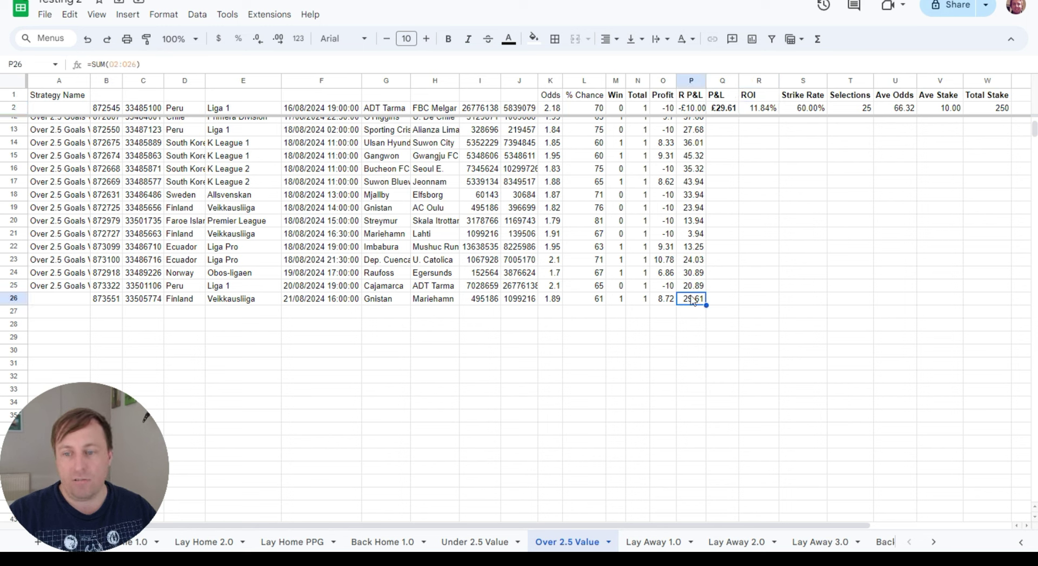
Step: Clear the Gnistan row's Win, Total and Profit entries in M26:O26
drag(669, 302, 613, 306)
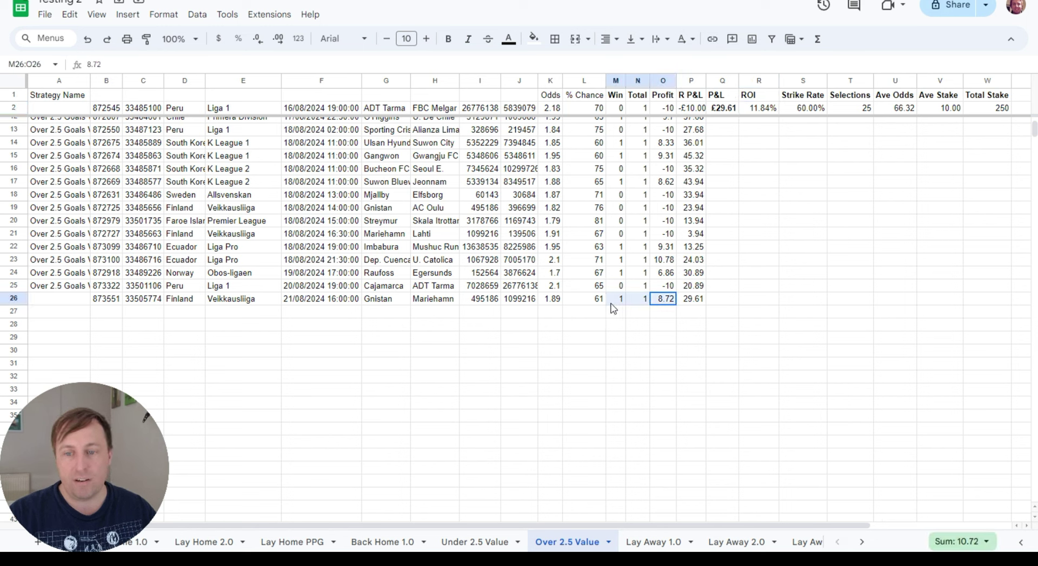
key(Delete)
click(614, 314)
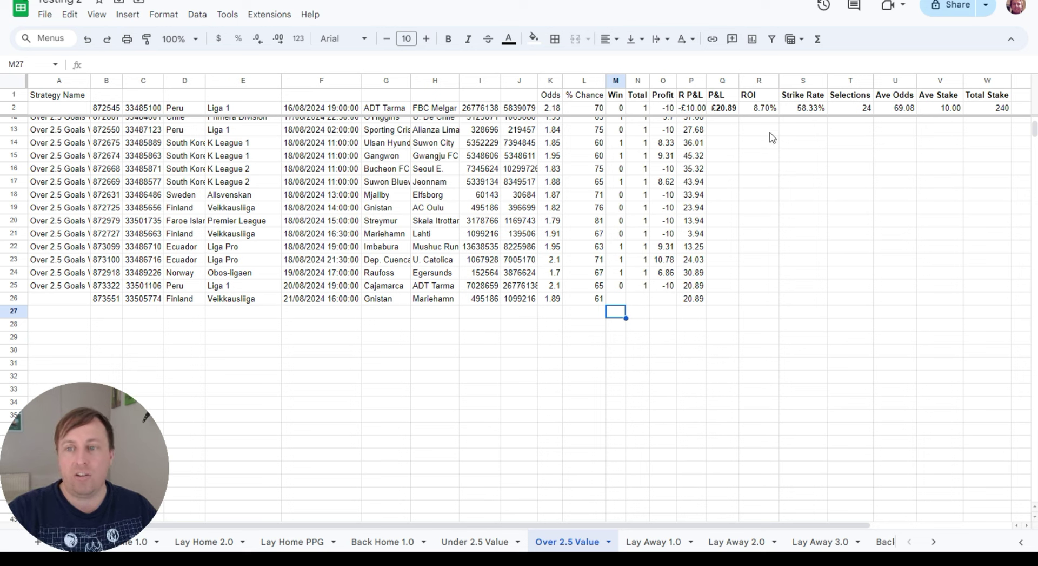
Step: Check the ROI, strike rate, selections, average odds, average stake and total stake formulas
click(772, 110)
click(801, 111)
click(840, 111)
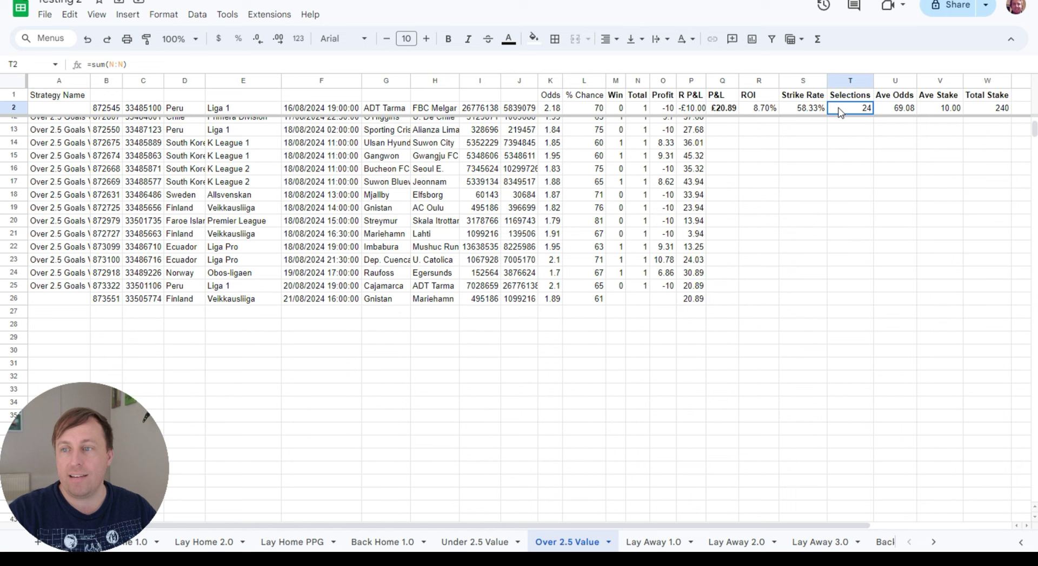
click(887, 111)
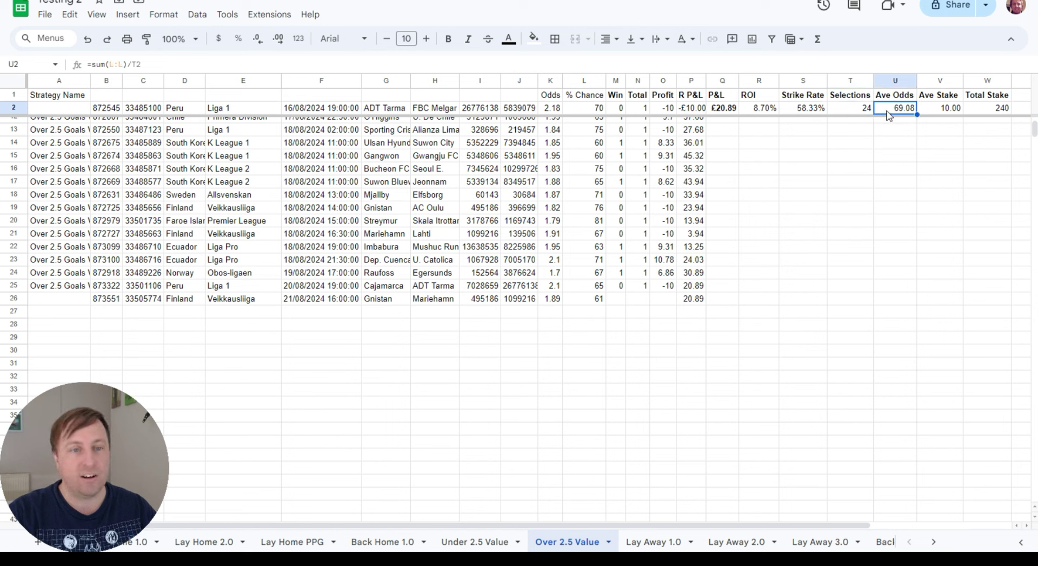
click(947, 110)
click(1001, 111)
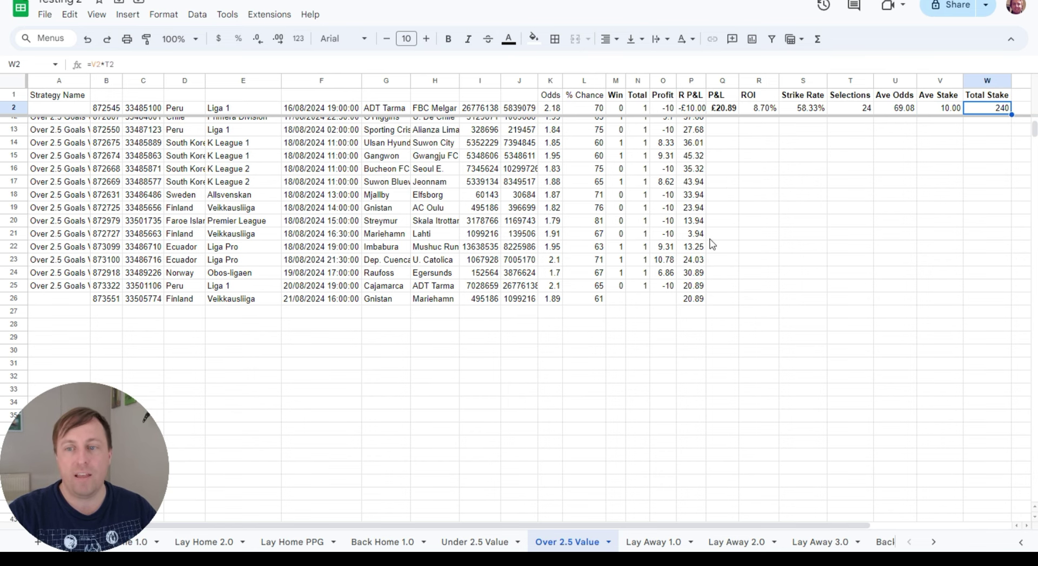
Step: Inspect the running total formulas and select the R P&L column P2:P25
scroll(760, 226, up, 2)
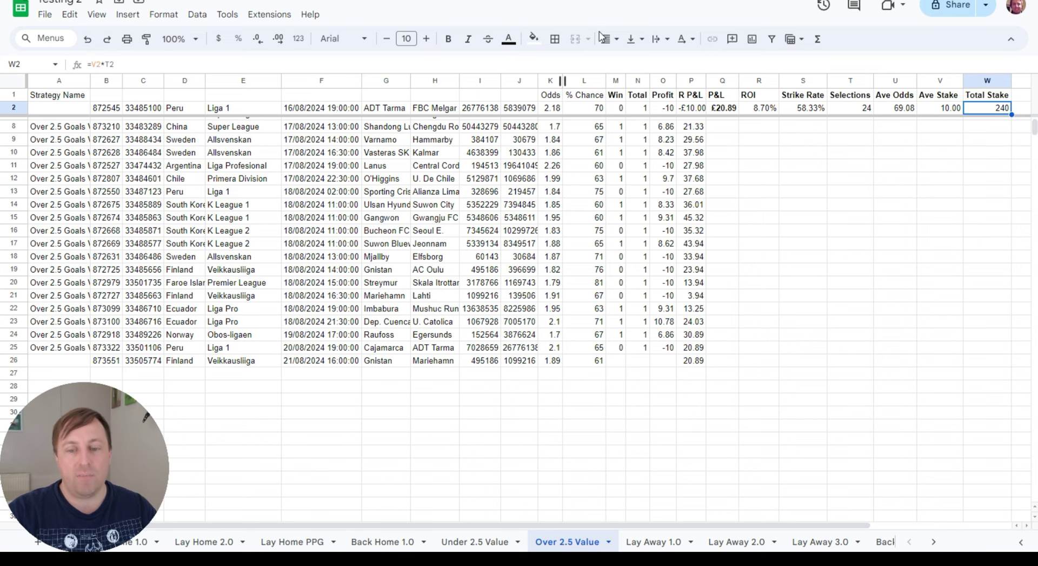
scroll(723, 343, up, 2)
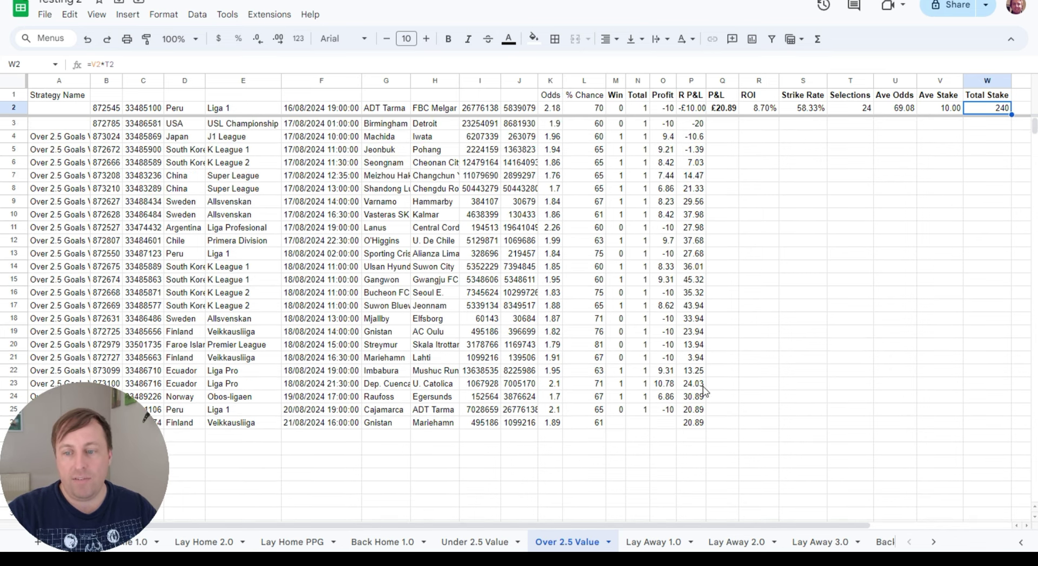
drag(693, 410, 695, 254)
click(694, 254)
drag(701, 412, 692, 108)
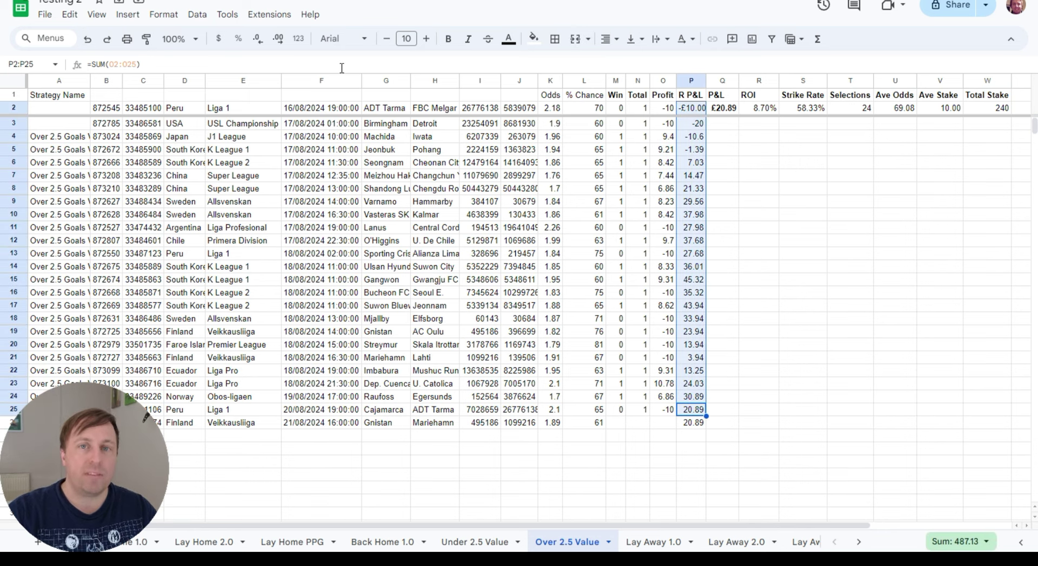
click(140, 16)
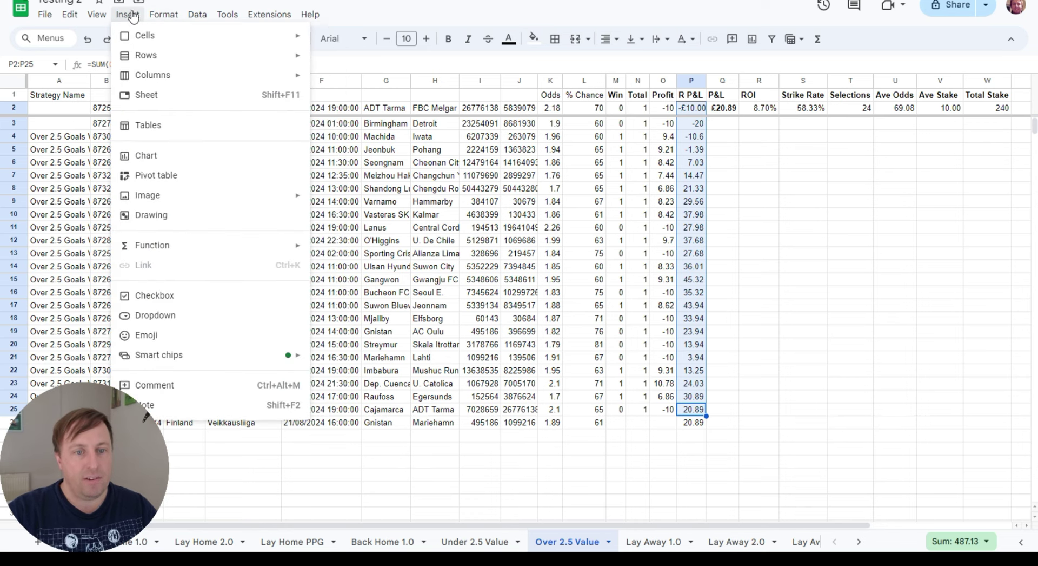
click(179, 157)
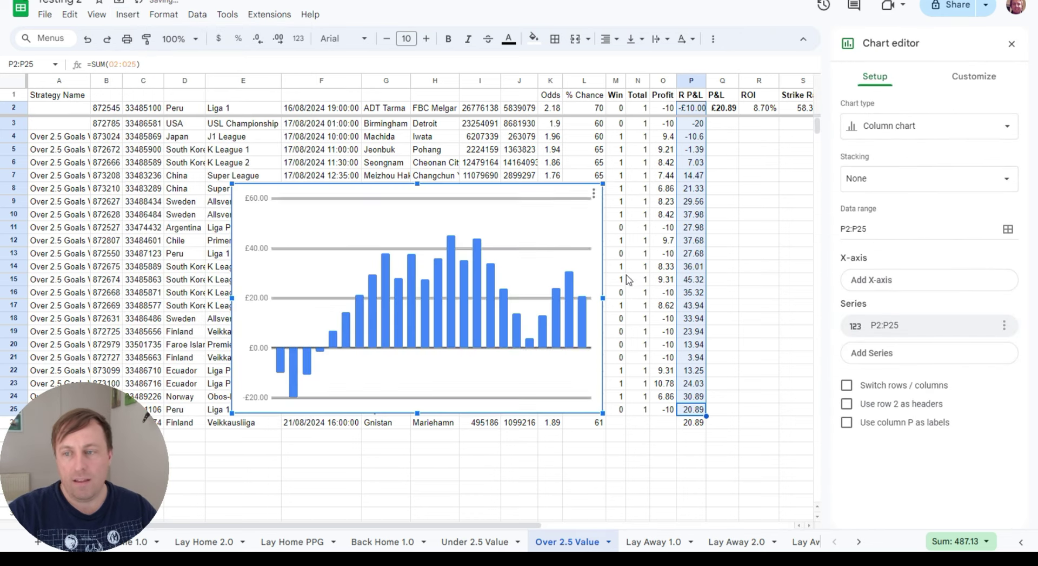
click(938, 124)
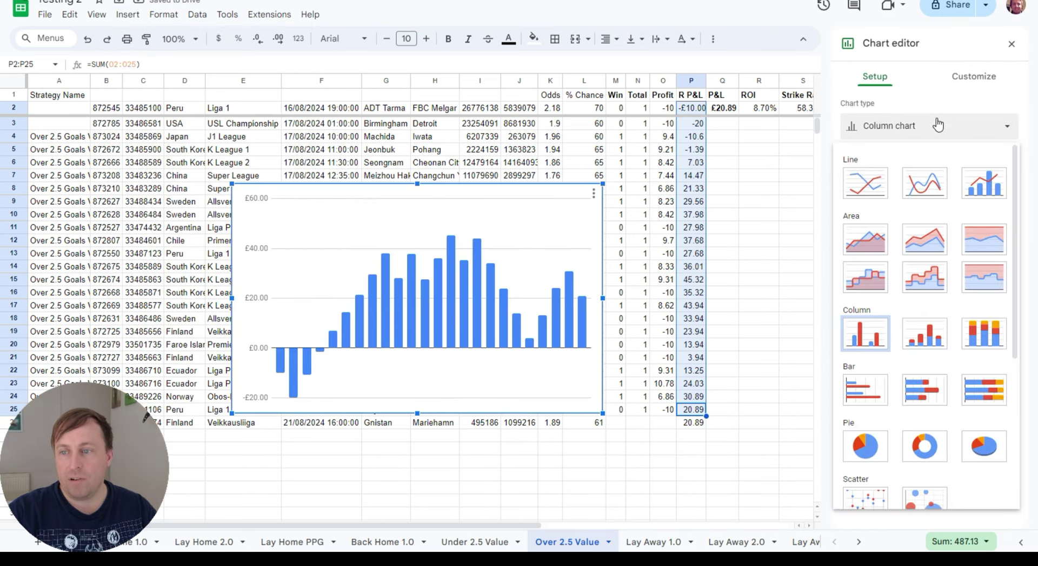
click(869, 178)
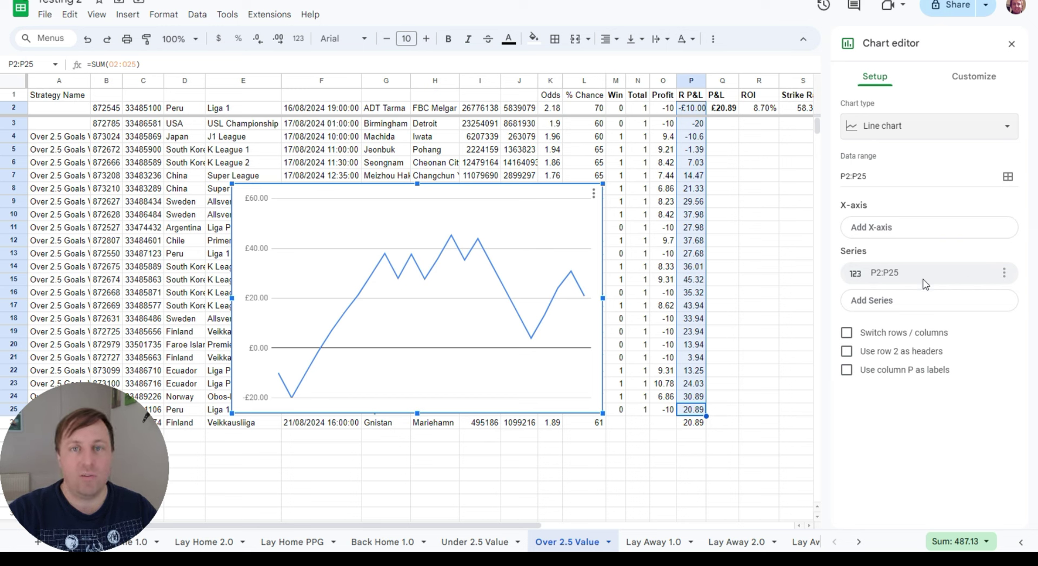
click(495, 212)
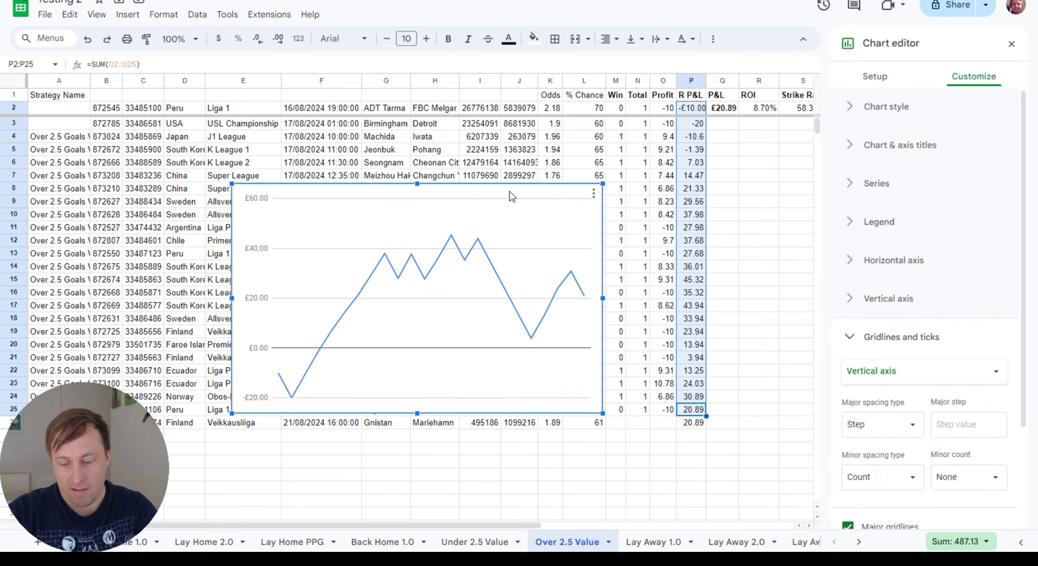
key(Delete)
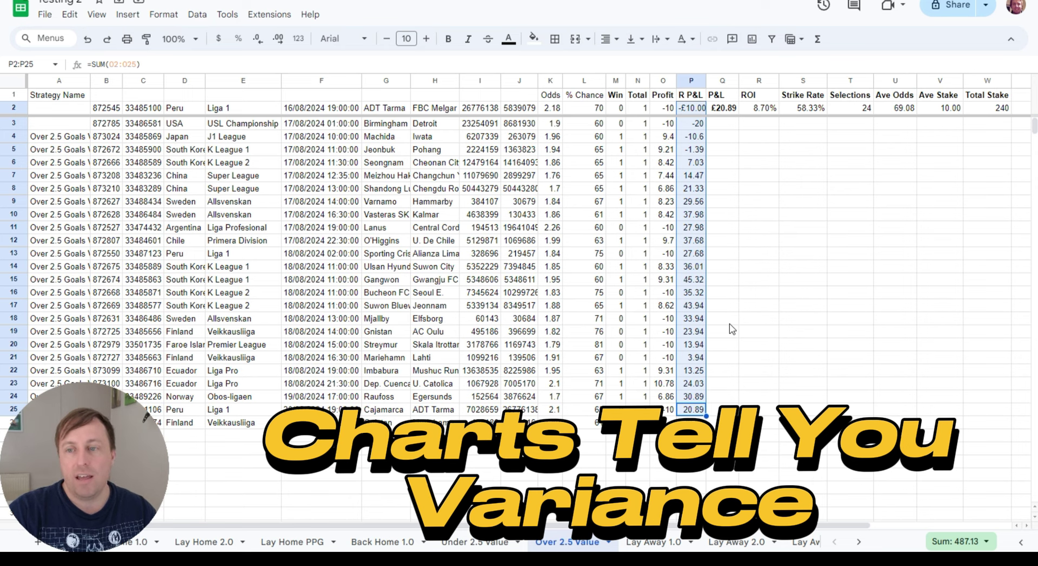
Step: Correct the Ave Odds formula in U2 to =sum(K:K)/T2 so it shows 1.99
click(732, 328)
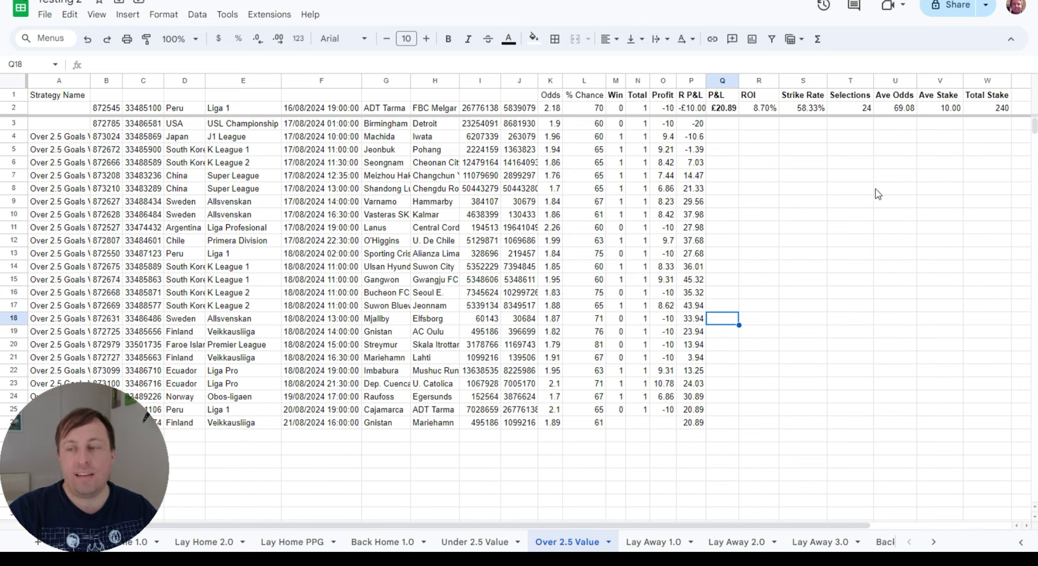
click(892, 110)
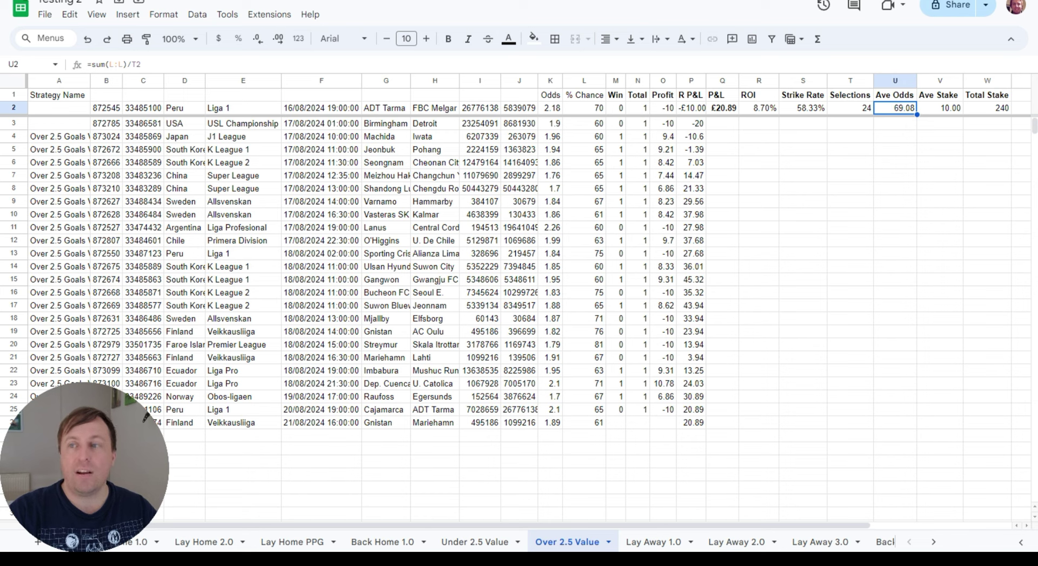
key(ctrl+z)
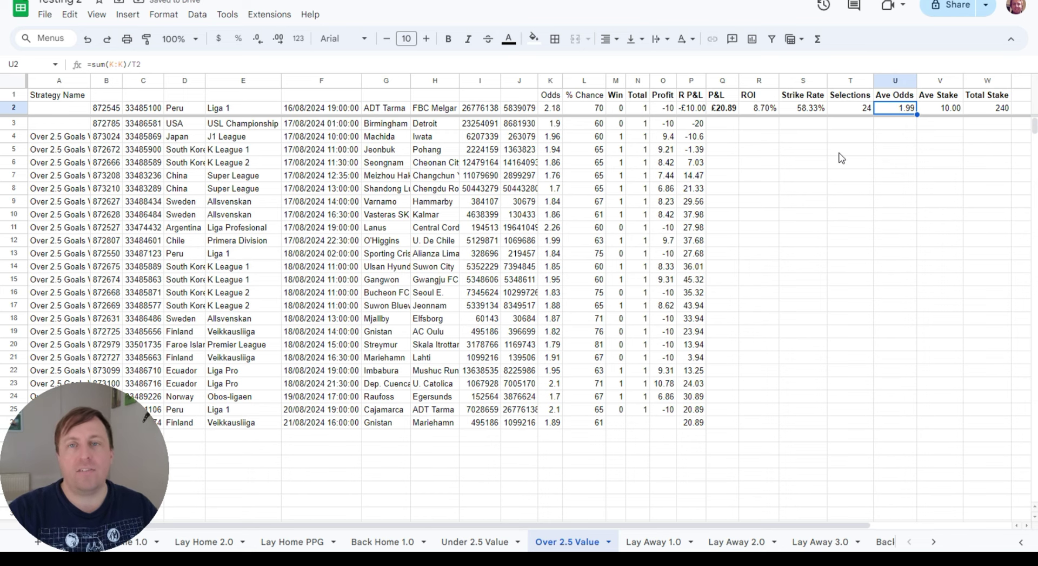
click(901, 124)
click(908, 111)
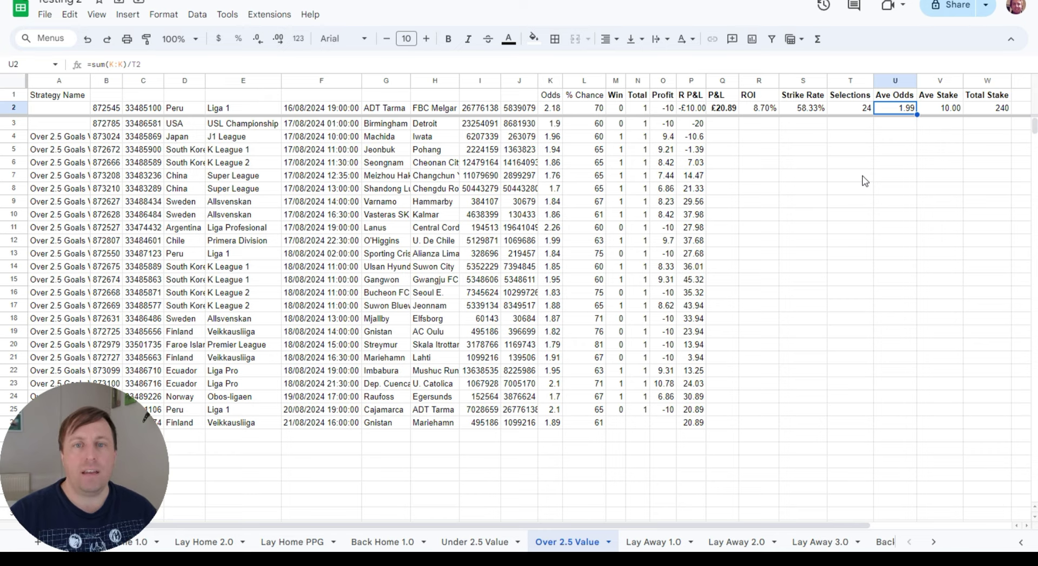
key(ctrl+Tab)
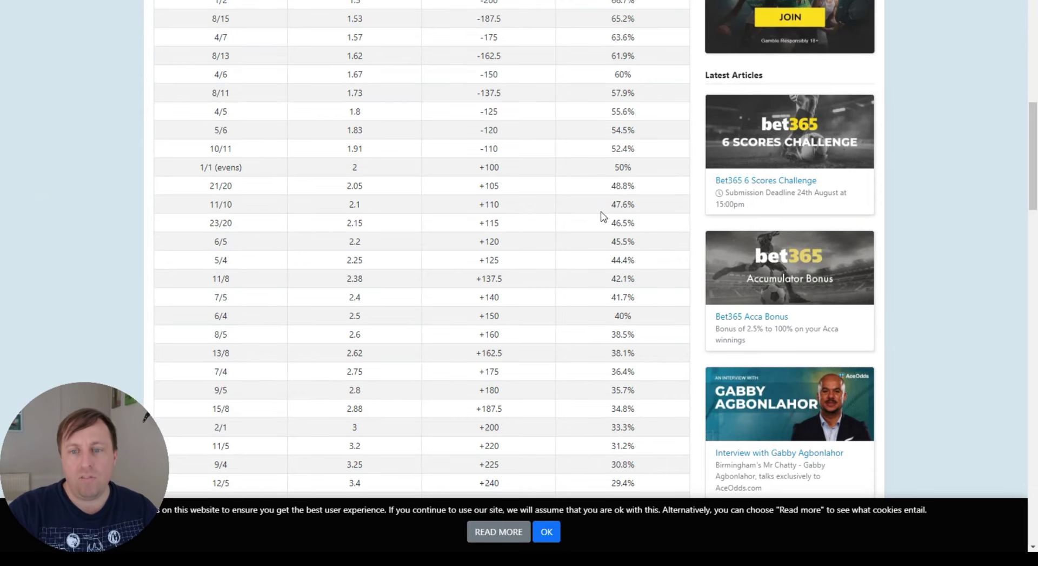
scroll(655, 195, up, 2)
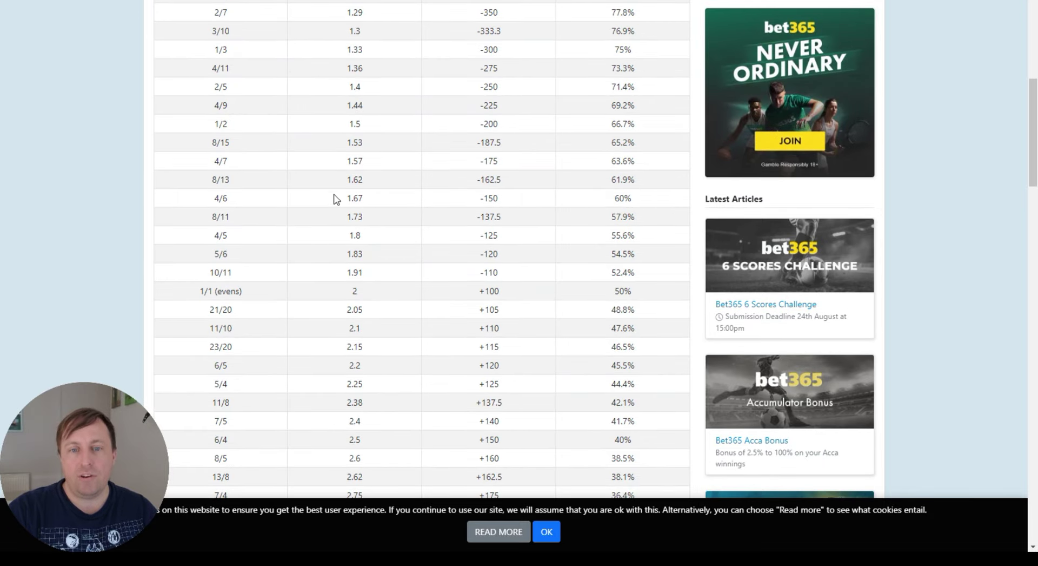
drag(351, 216, 387, 212)
click(387, 212)
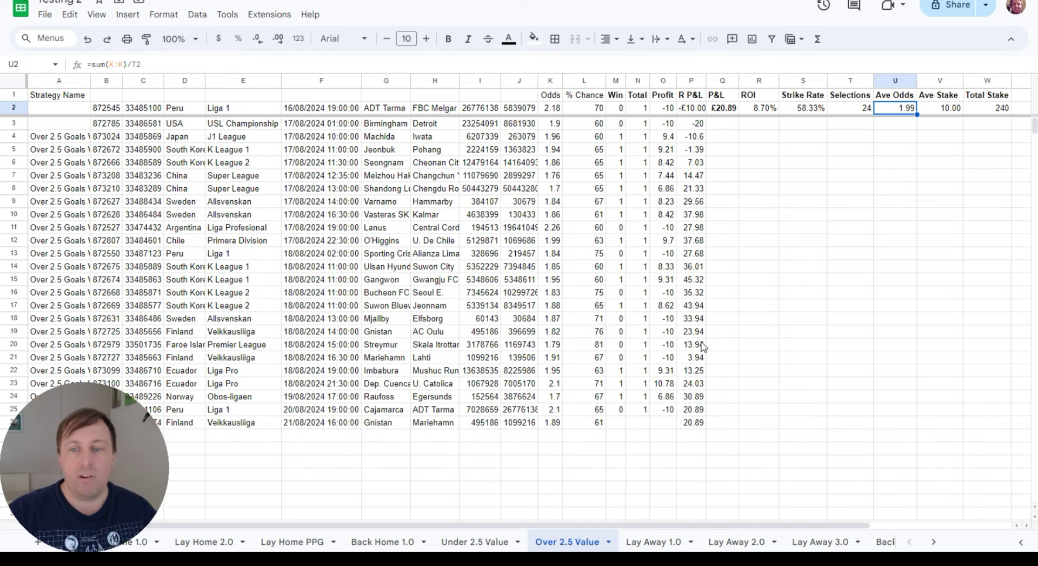
click(558, 410)
click(554, 399)
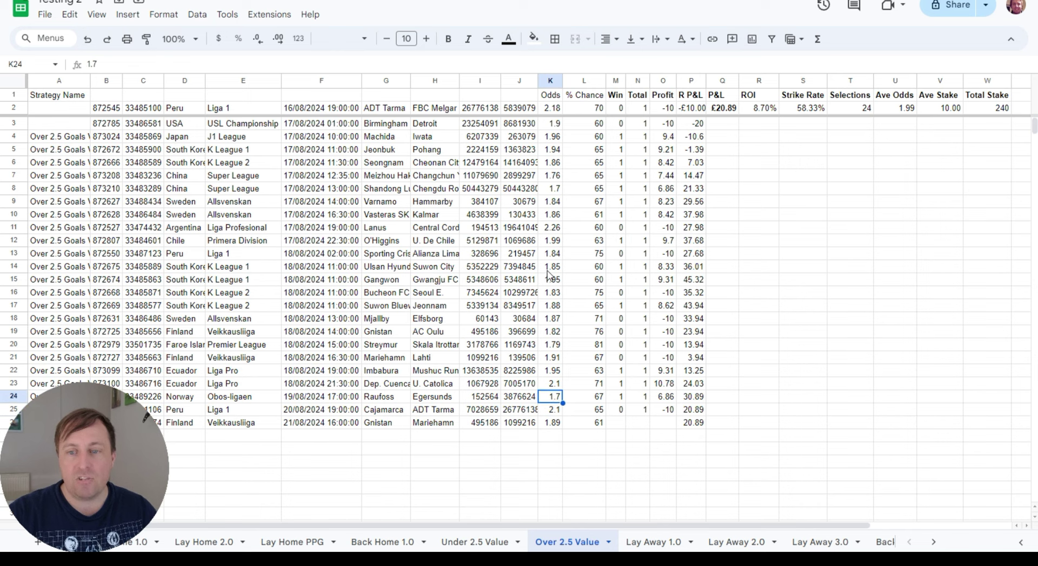
click(553, 189)
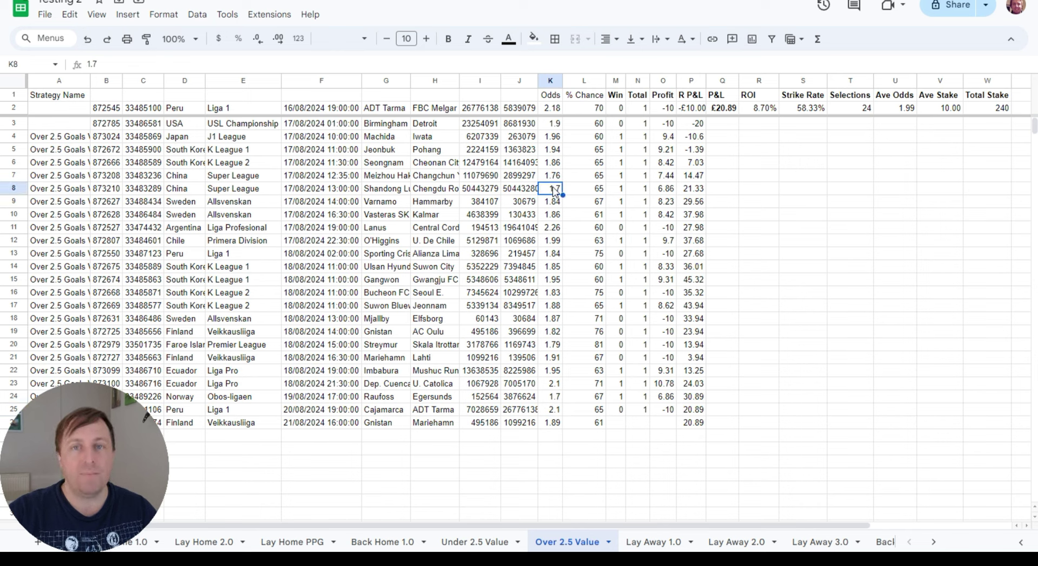
click(588, 191)
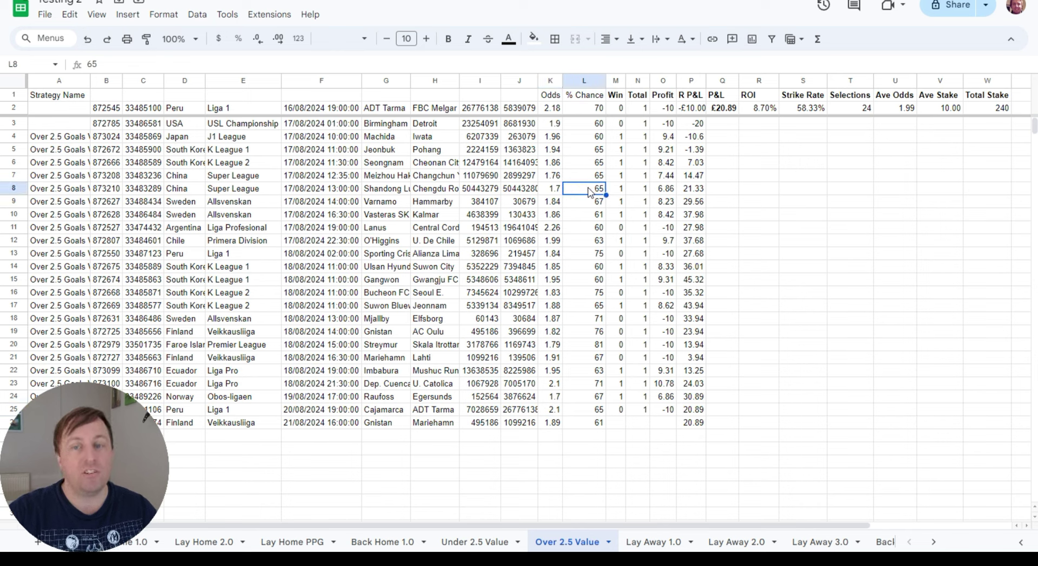
click(584, 398)
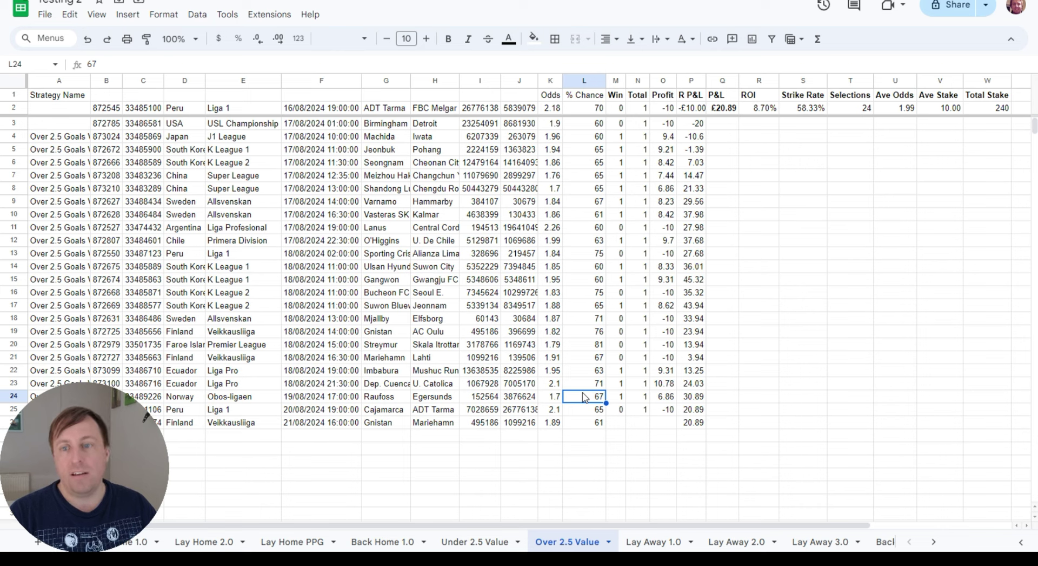
click(603, 191)
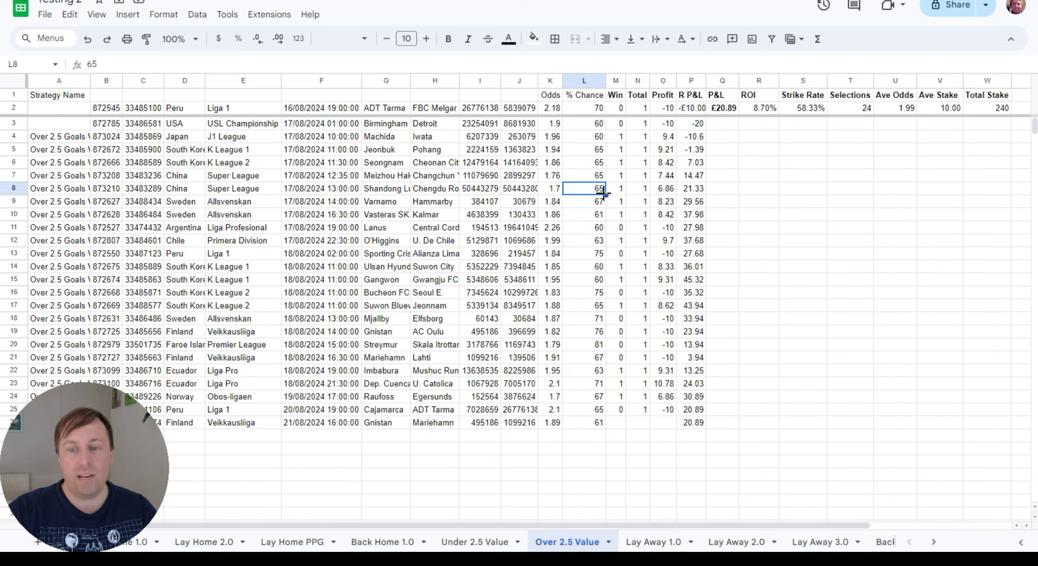
click(600, 242)
click(596, 256)
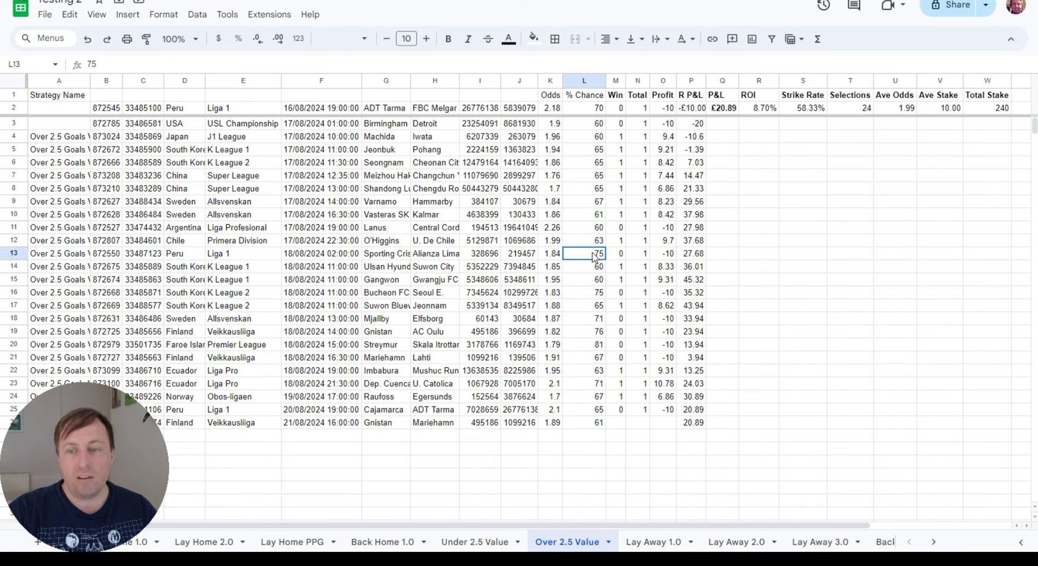
click(593, 346)
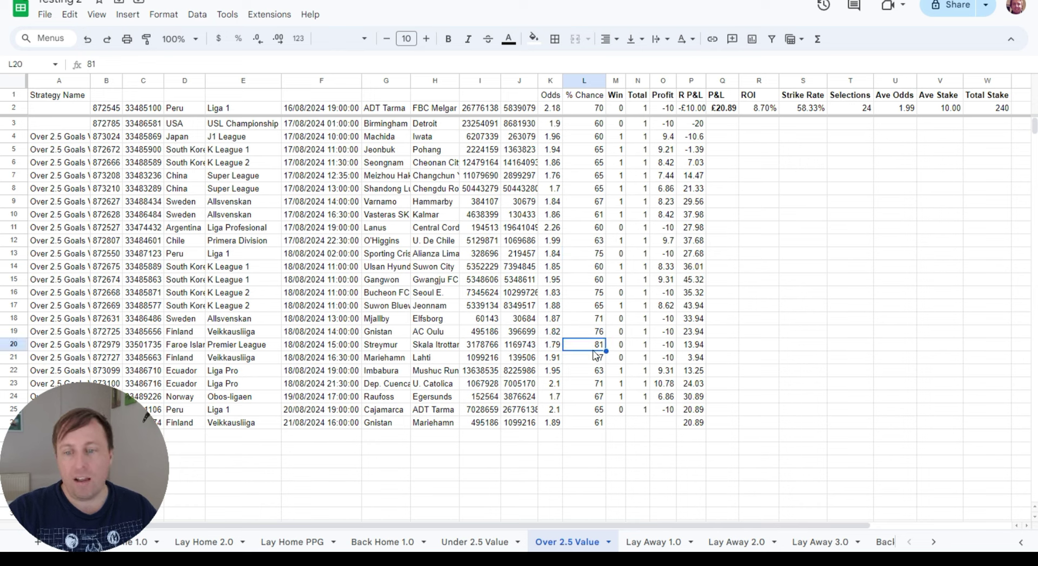
click(597, 254)
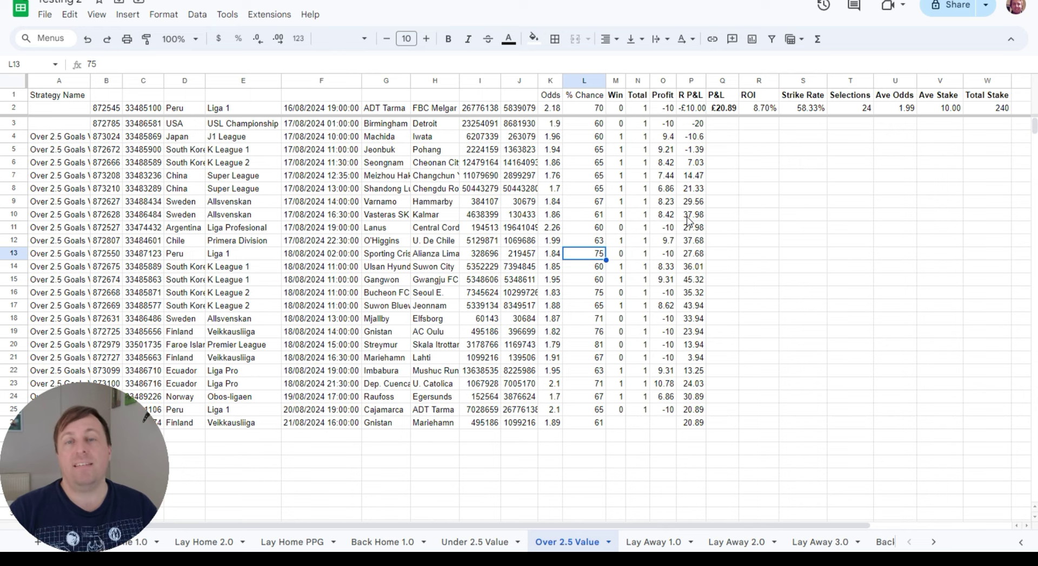
click(893, 110)
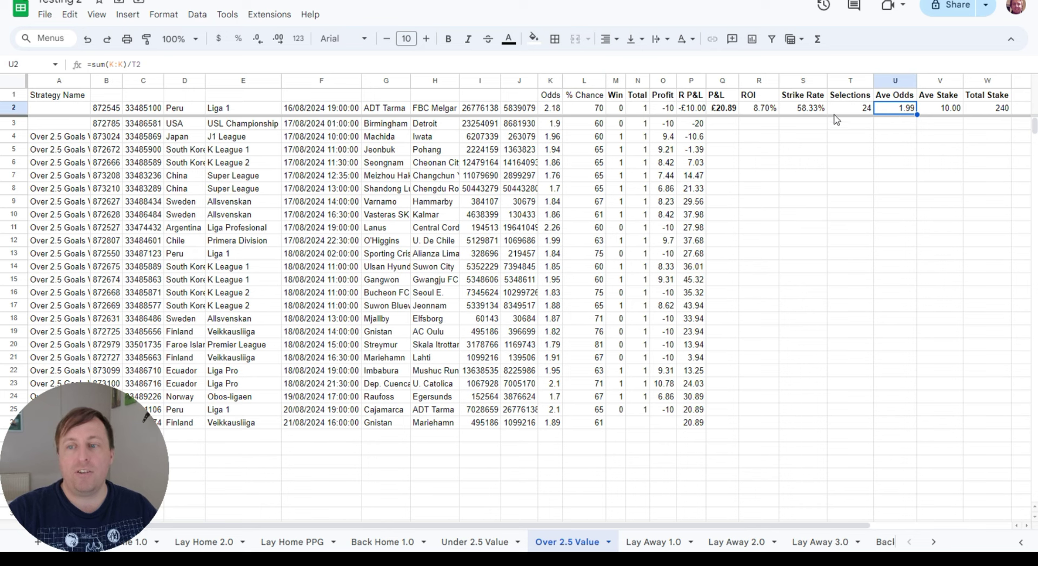
click(815, 110)
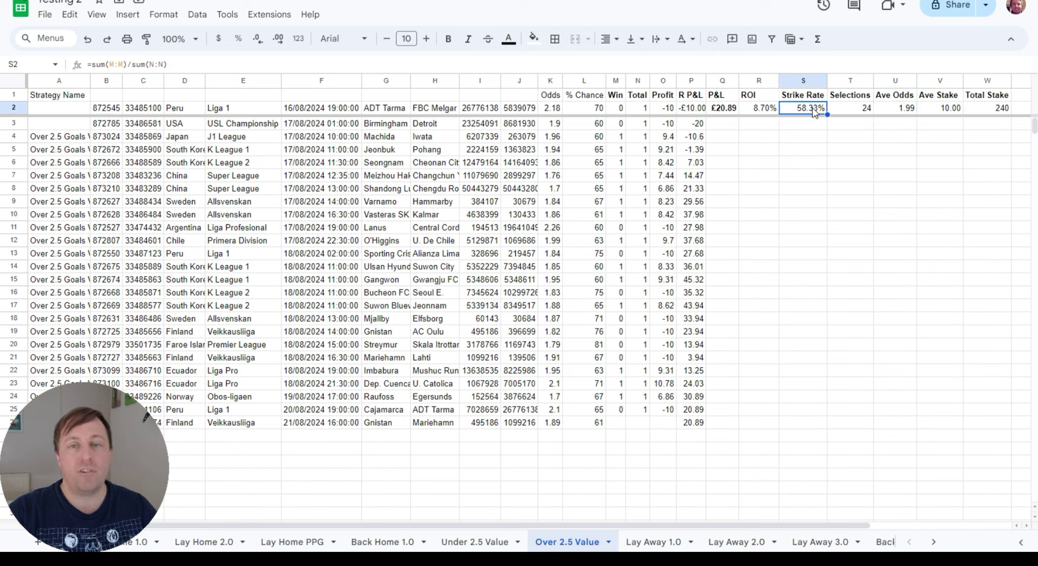
click(735, 110)
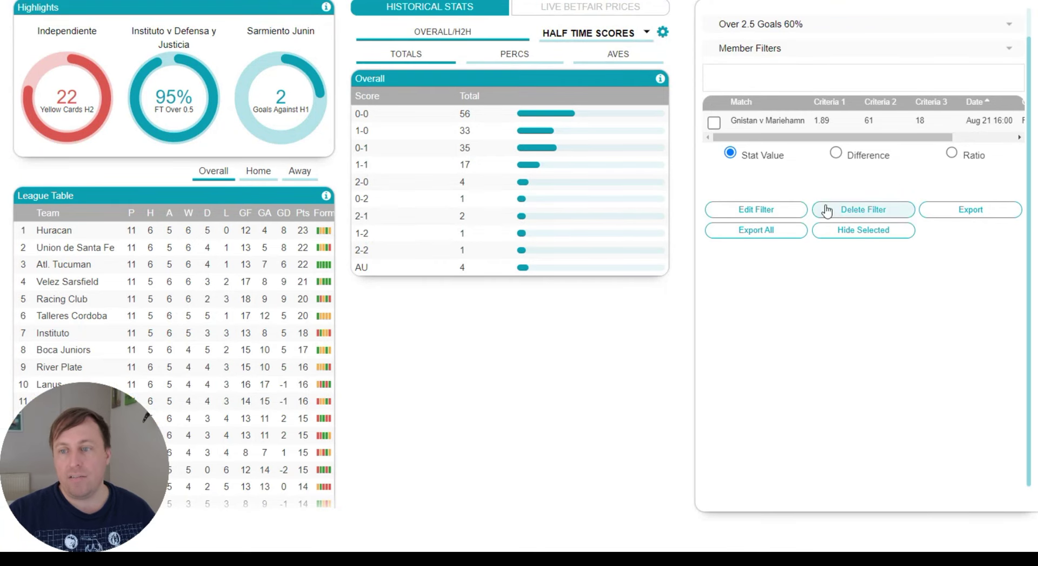
Step: Open Edit Filter for the Over 2.5 Goals 60% filter
click(779, 210)
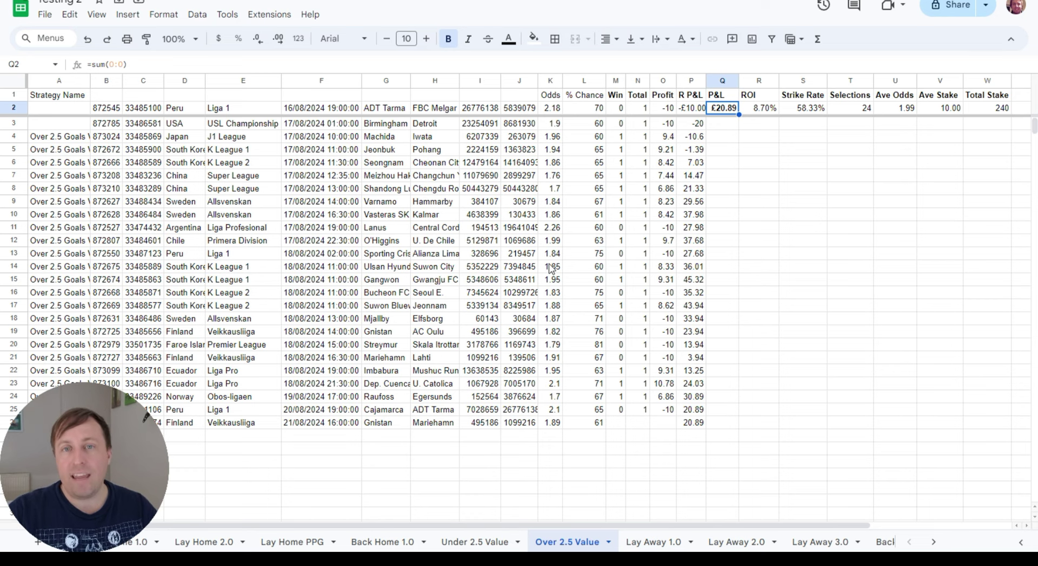
scroll(550, 268, down, 3)
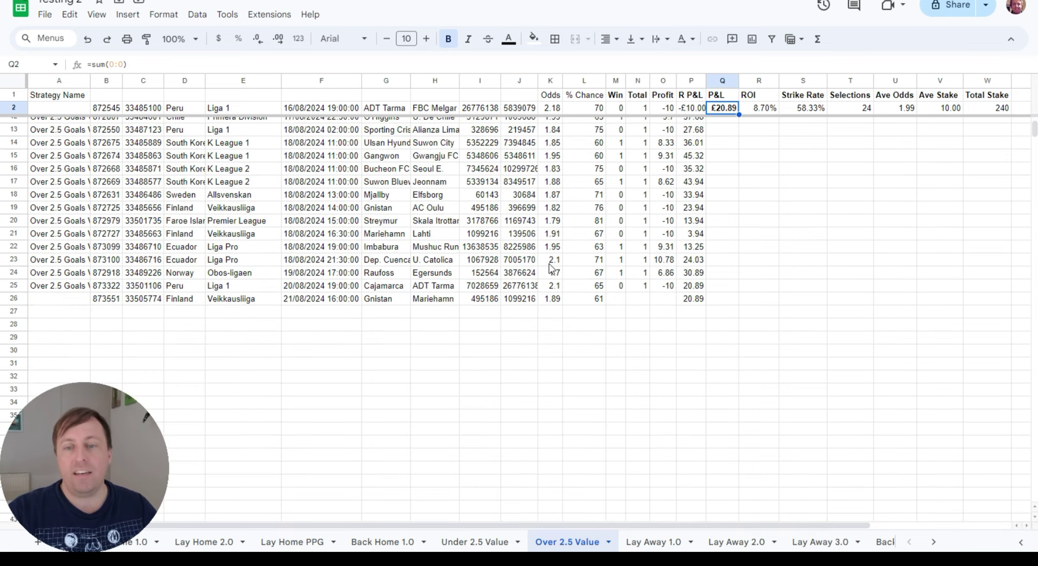
scroll(550, 267, up, 3)
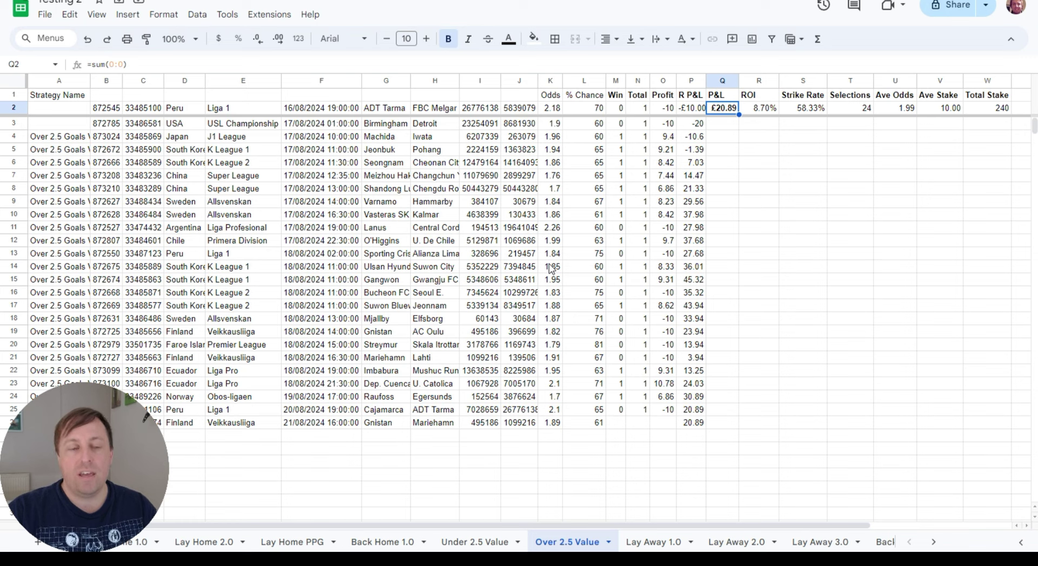
scroll(551, 269, down, 3)
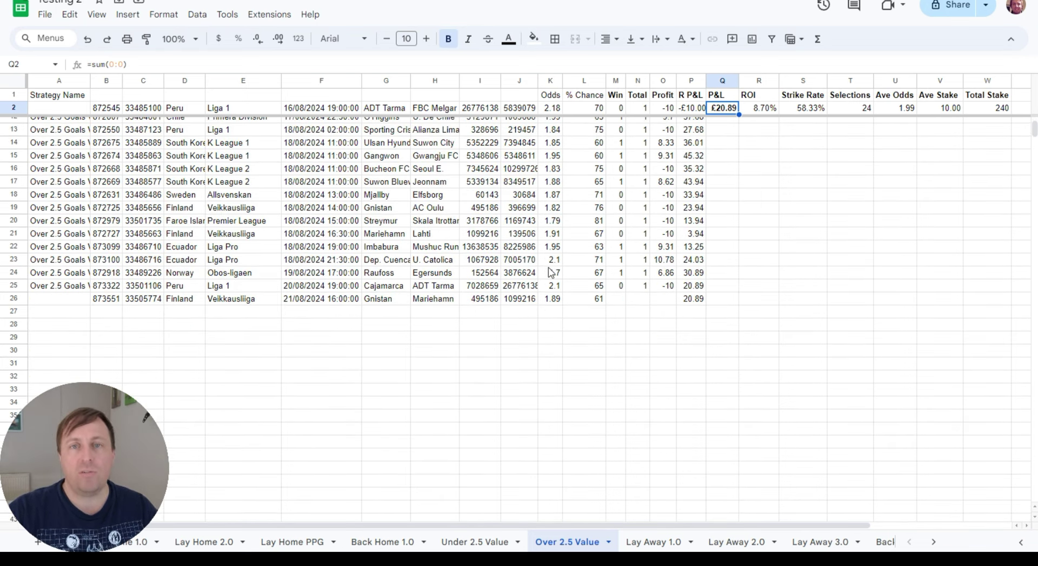
scroll(648, 317, up, 3)
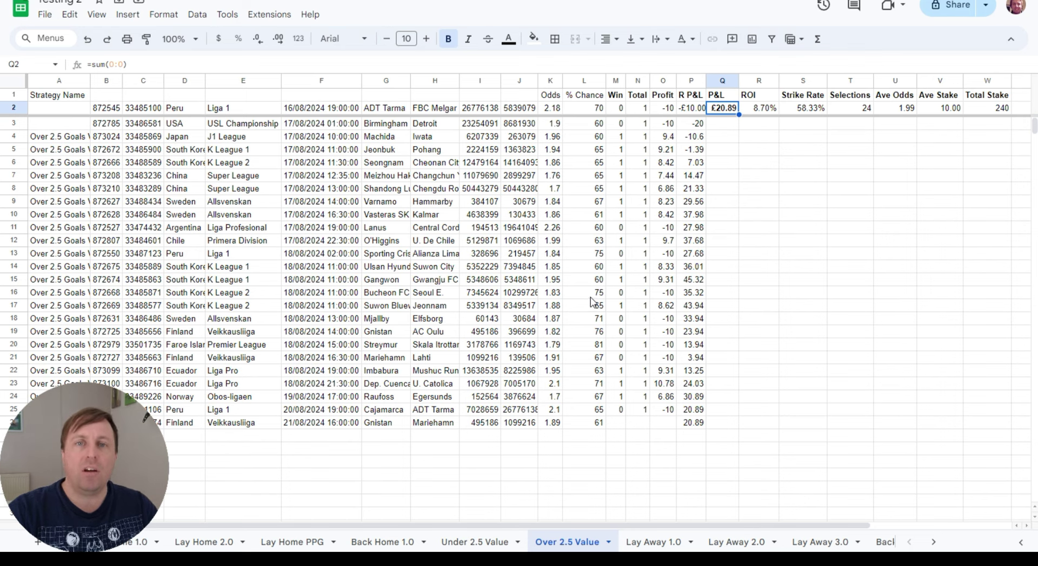
Step: Sort the sheet by the Odds column, lowest first
click(547, 80)
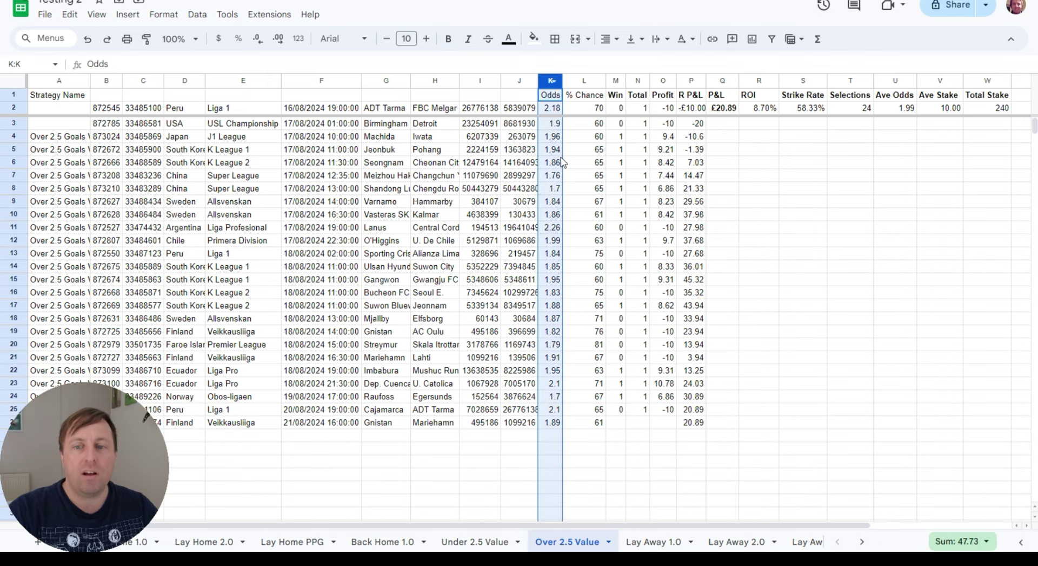
right_click(547, 79)
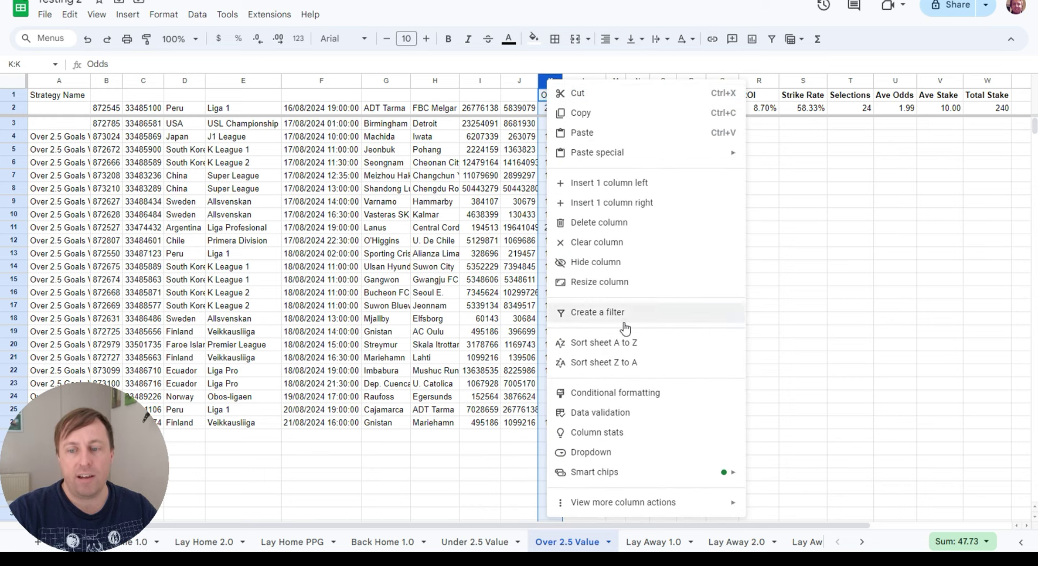
click(625, 342)
click(556, 127)
click(551, 110)
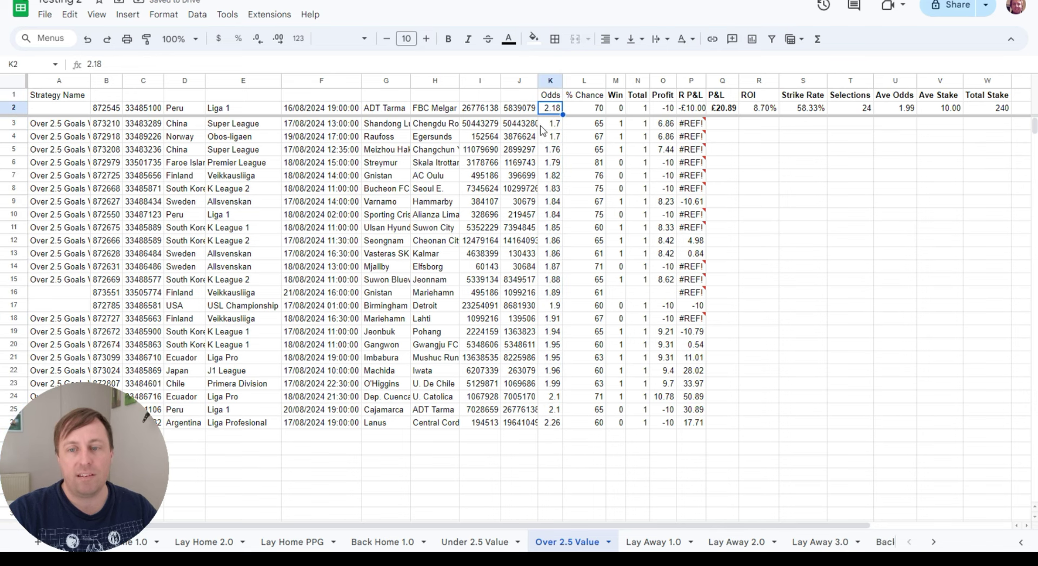
Step: Select the lowest odds to read their Sum, then undo the odds sort
drag(551, 127, 552, 424)
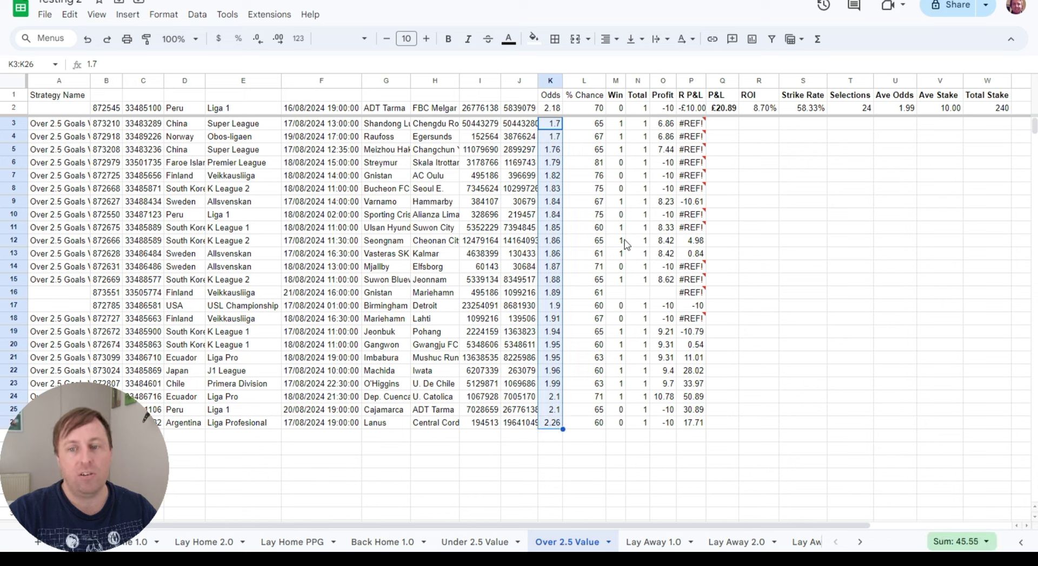
click(725, 203)
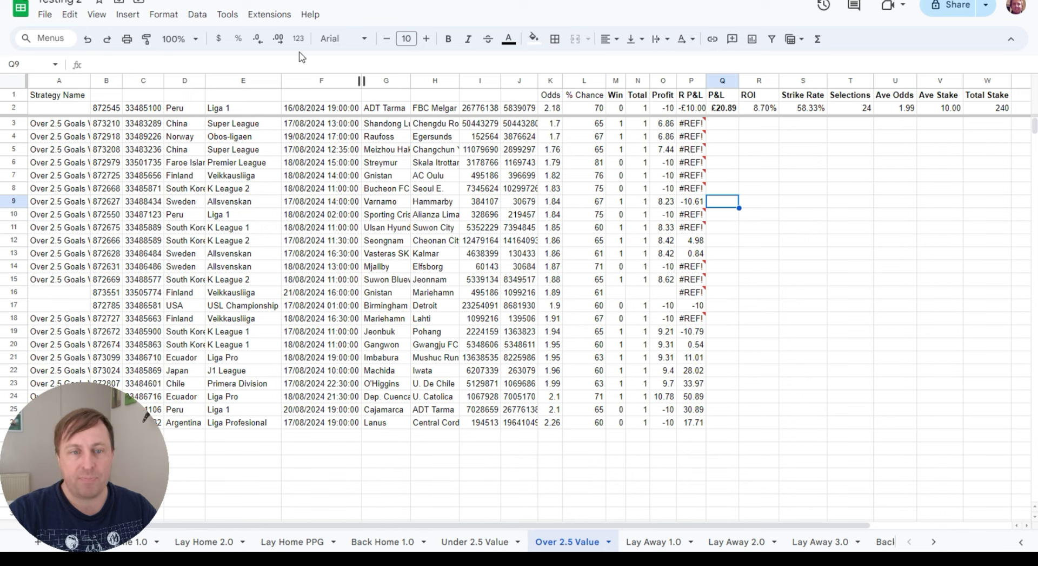
click(94, 48)
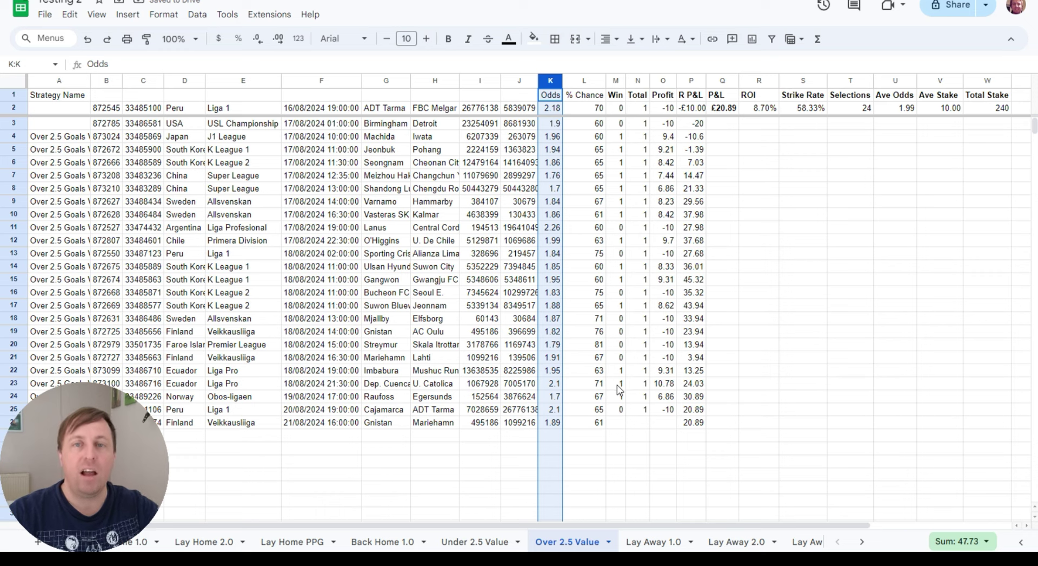
click(613, 257)
click(566, 83)
right_click(566, 82)
click(616, 349)
click(581, 126)
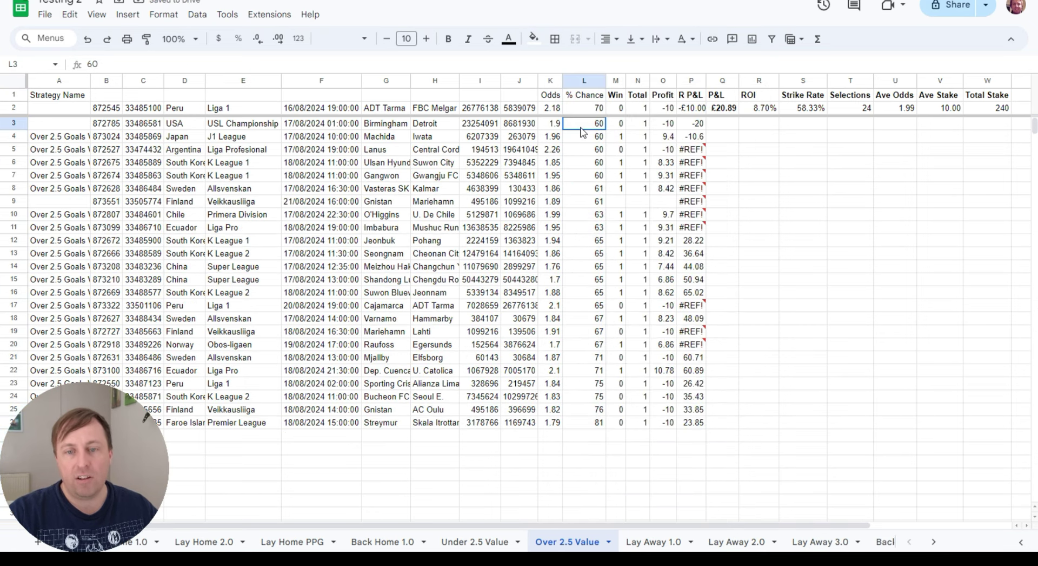
drag(582, 131, 603, 325)
click(597, 361)
key(ctrl+shift+Down)
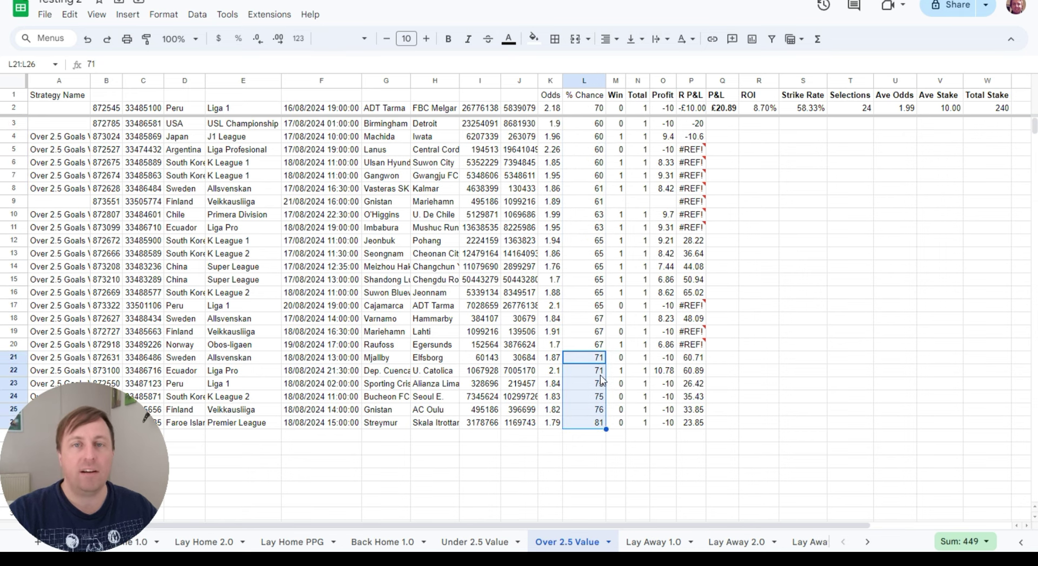
click(88, 40)
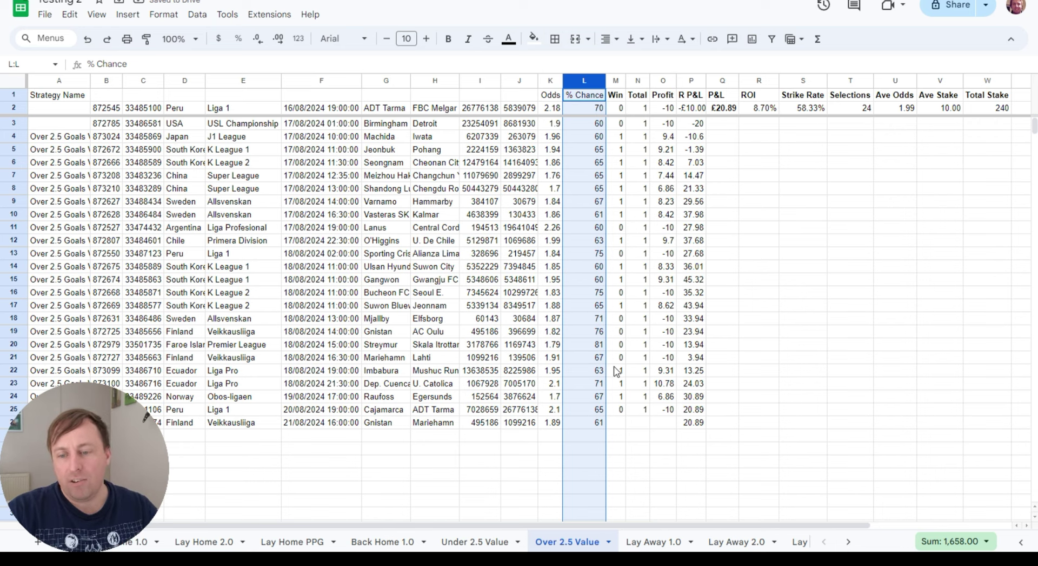
click(593, 349)
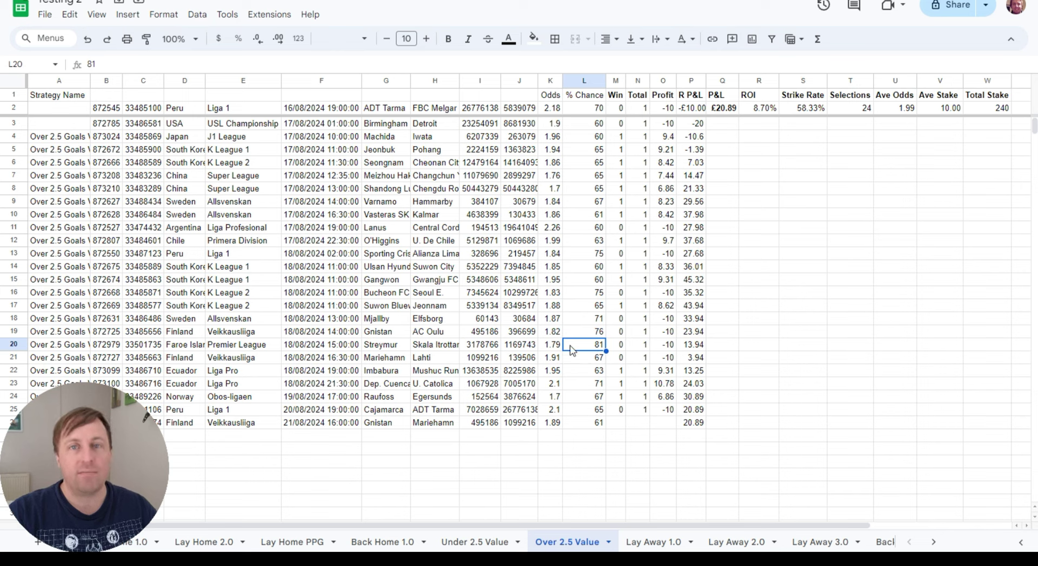
click(548, 345)
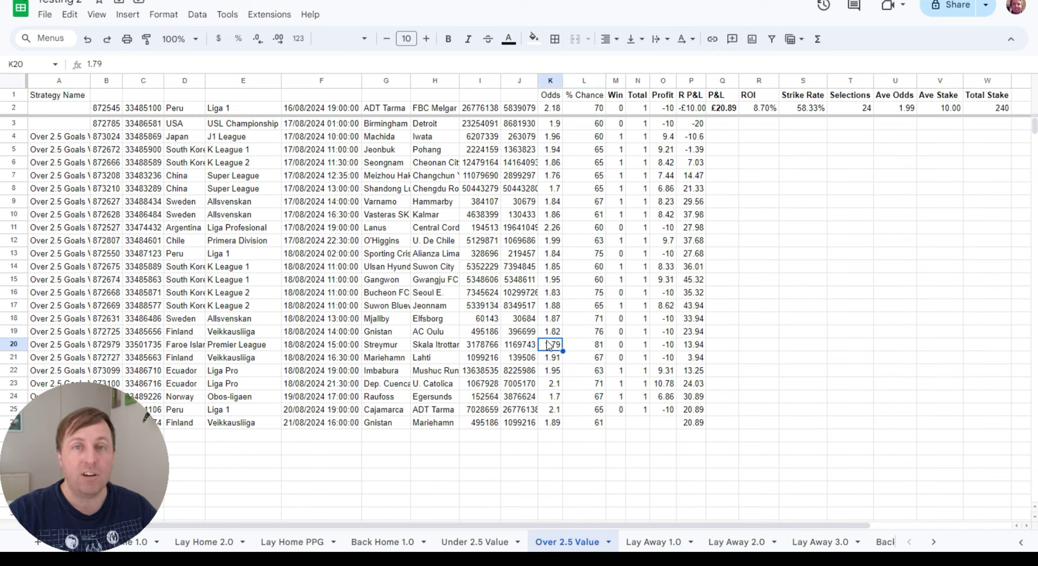
click(549, 345)
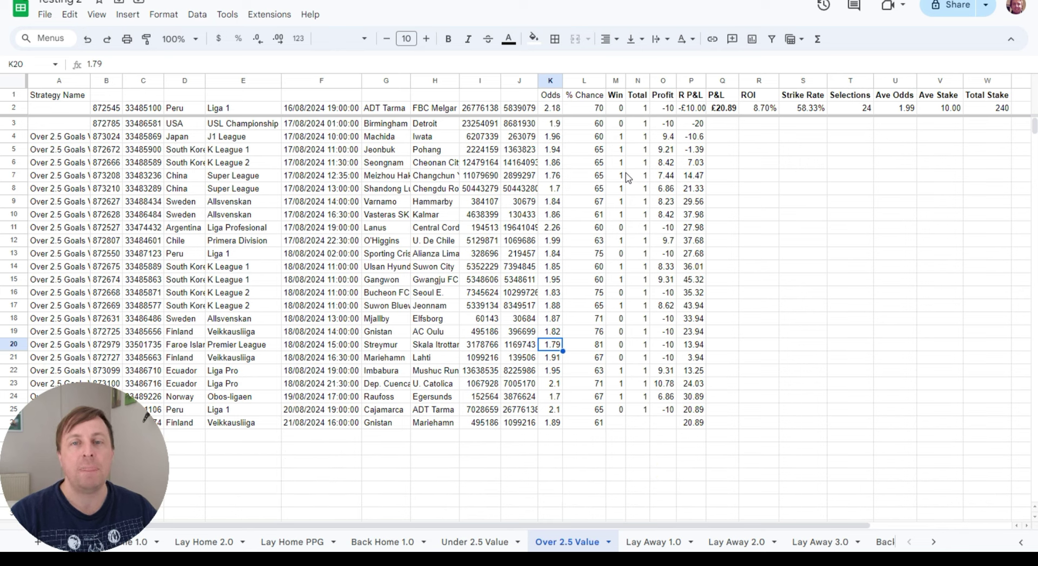
click(552, 226)
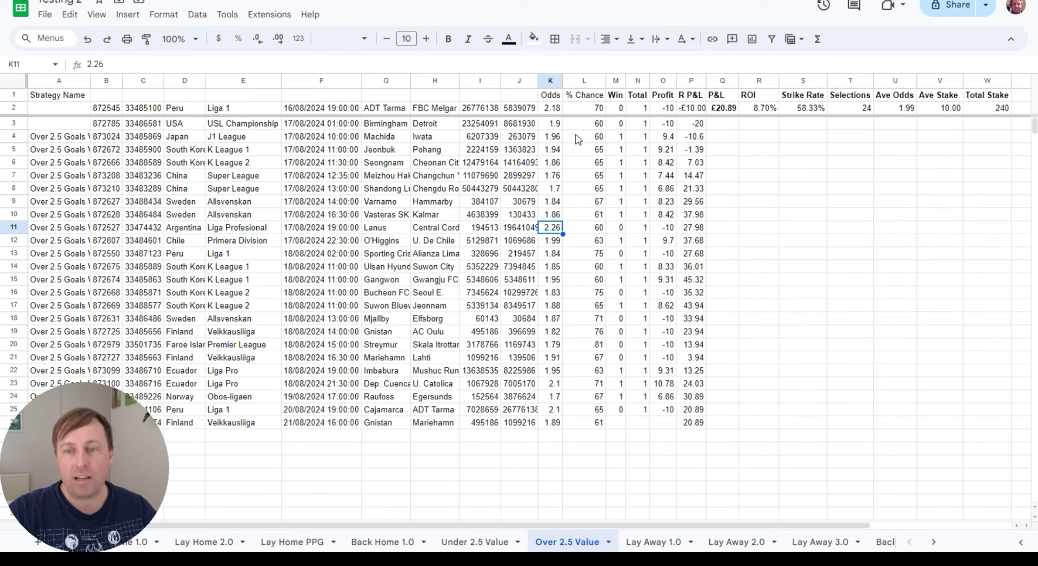
click(557, 111)
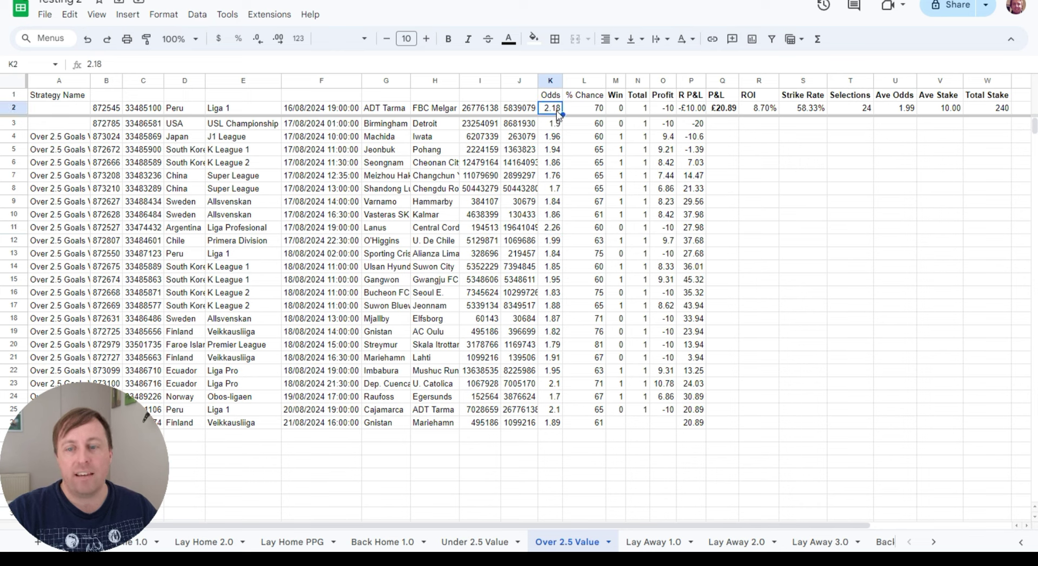
click(557, 230)
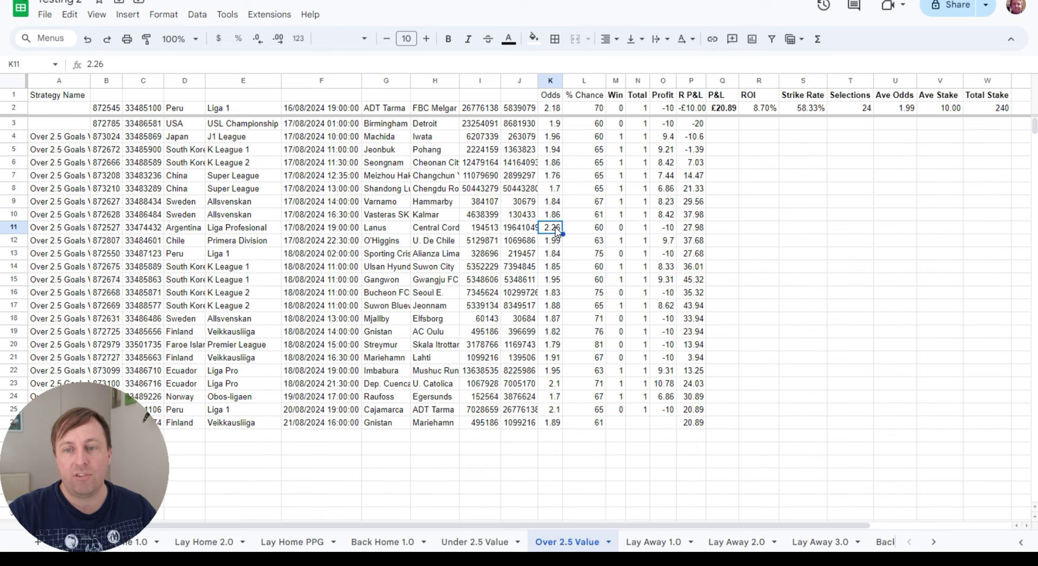
click(557, 384)
click(558, 410)
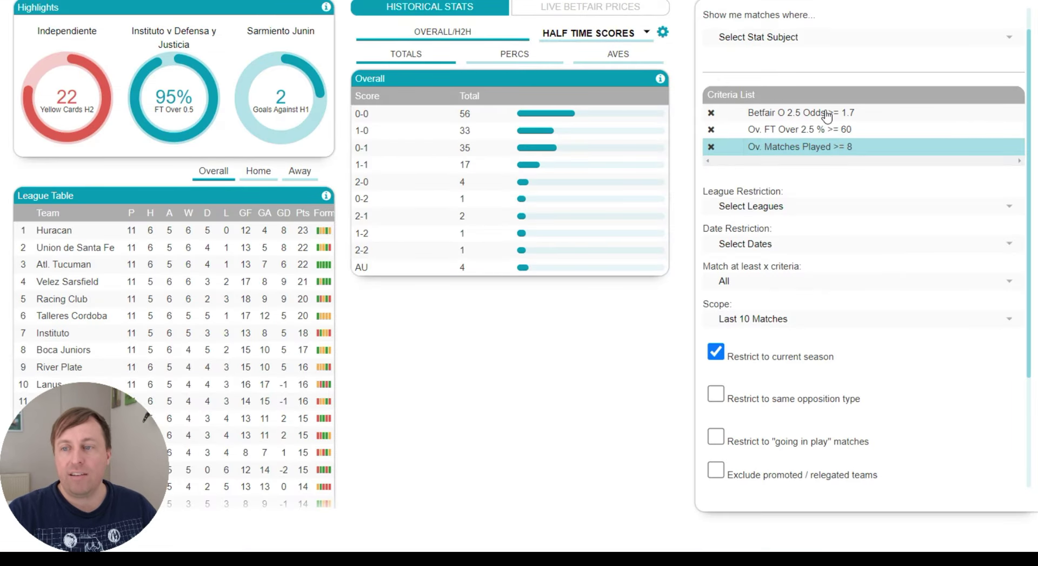
Step: Save the current filter and reopen it for editing
scroll(829, 186, up, 1)
scroll(828, 186, down, 4)
click(779, 449)
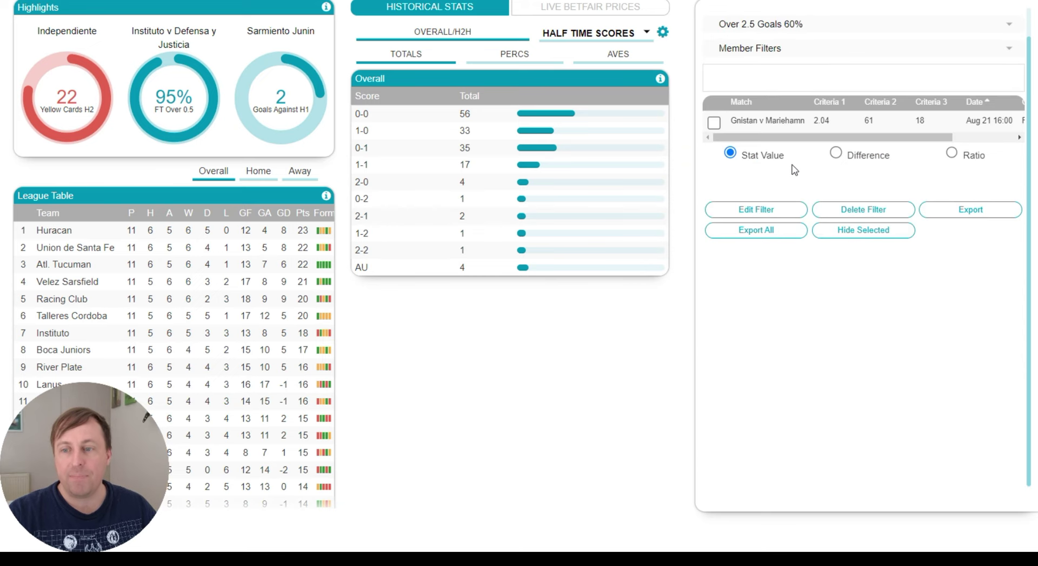
click(767, 212)
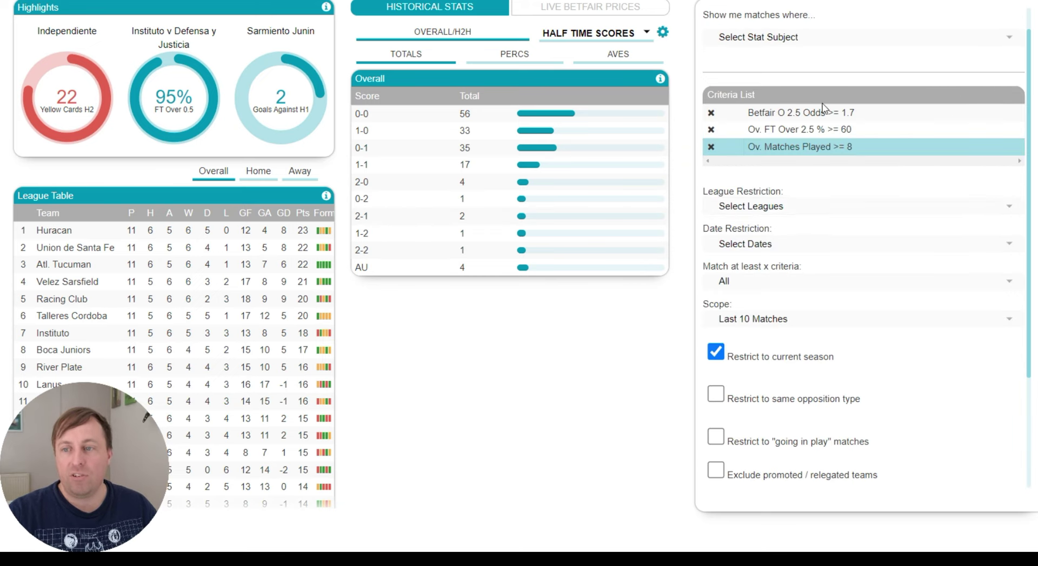
Step: Change the Betfair O 2.5 Odds criterion to between 1.7 and 2.0 and update it
click(816, 113)
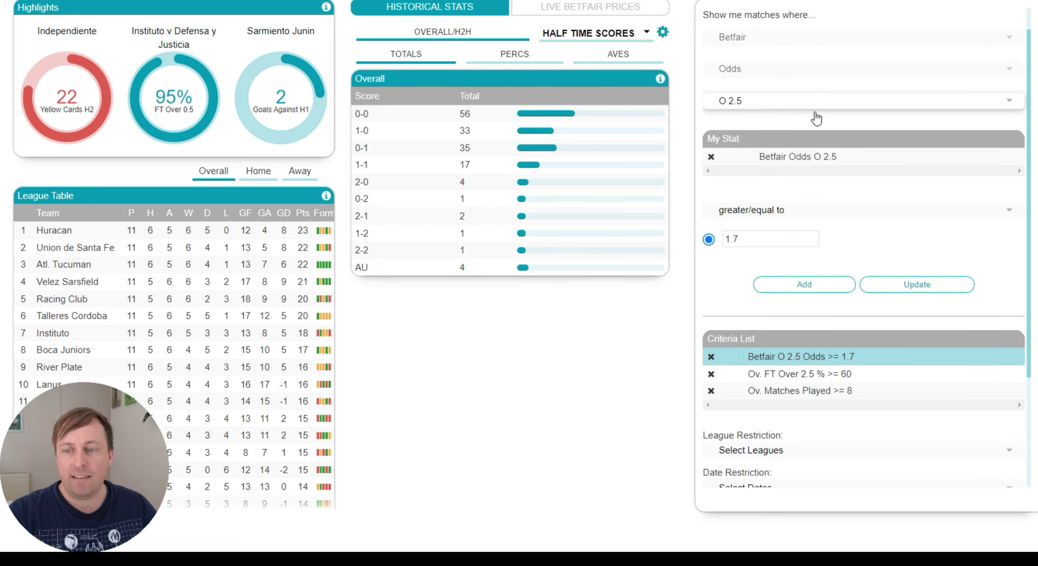
click(788, 208)
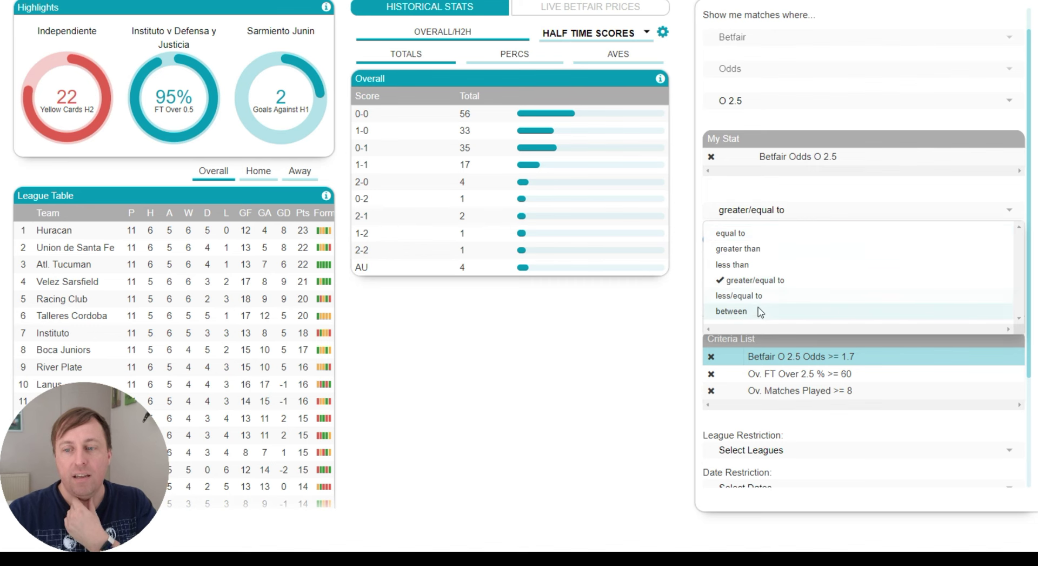
click(731, 311)
click(862, 238)
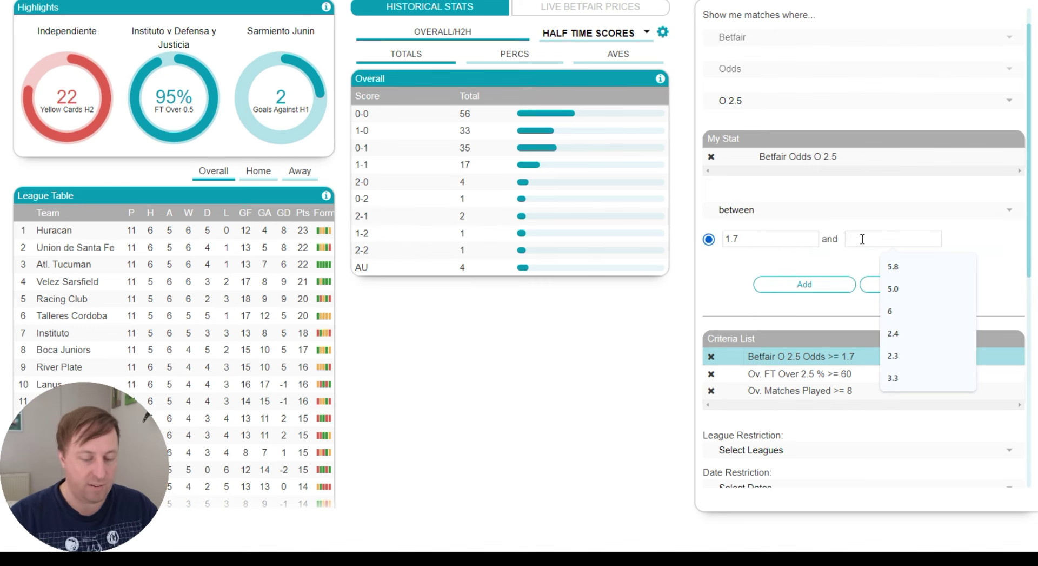
text(2.0)
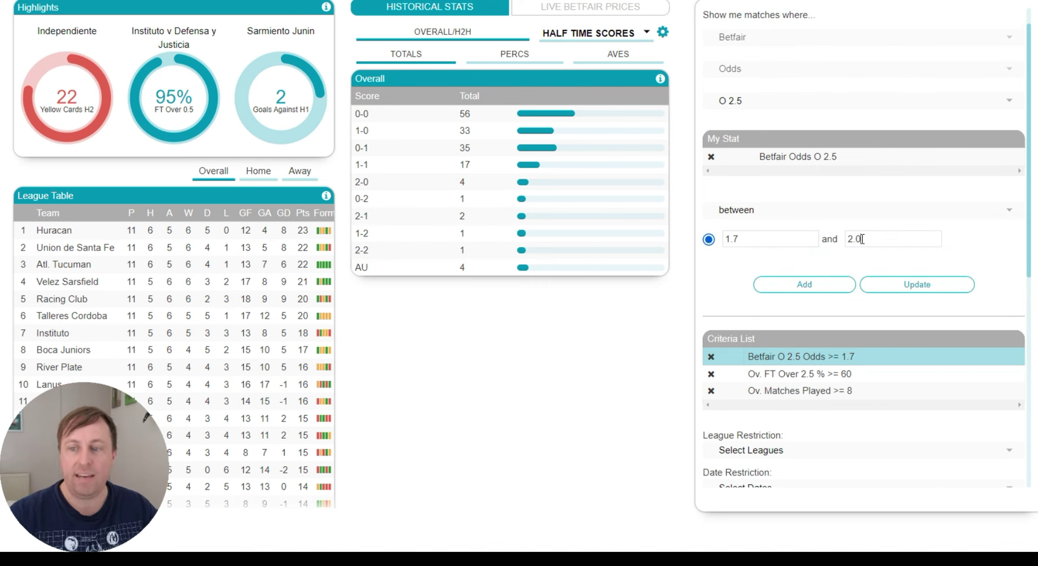
click(901, 285)
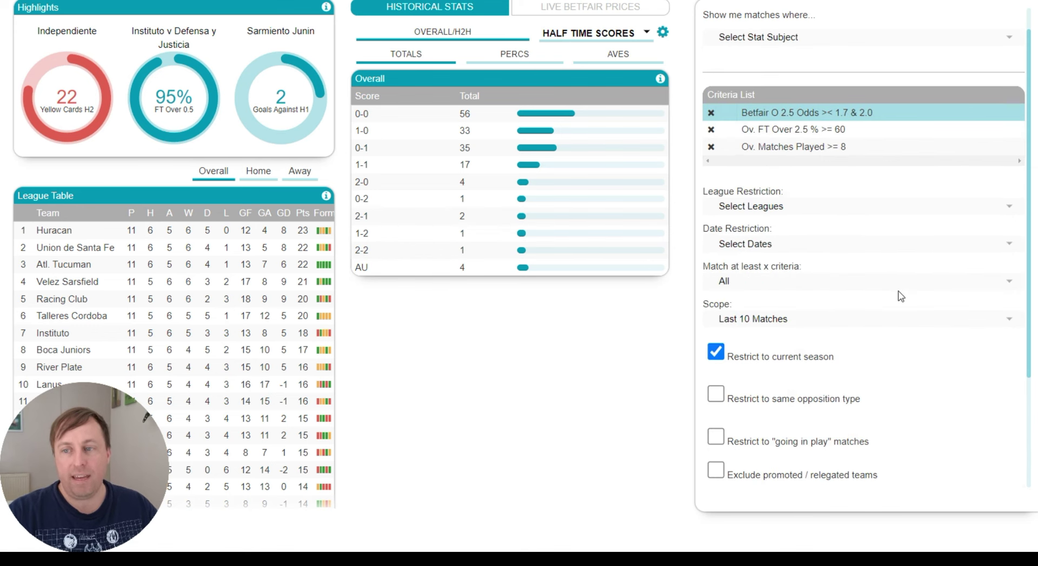
Step: Name the filter 'Over 2.5 Goals 1.7-2.0' and save it as a new filter
scroll(848, 227, down, 3)
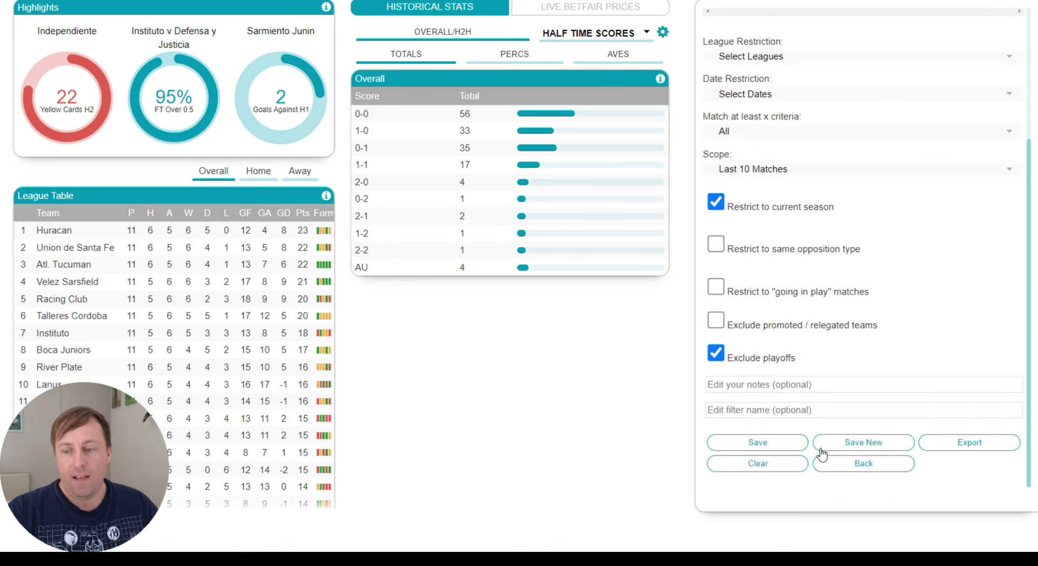
click(781, 409)
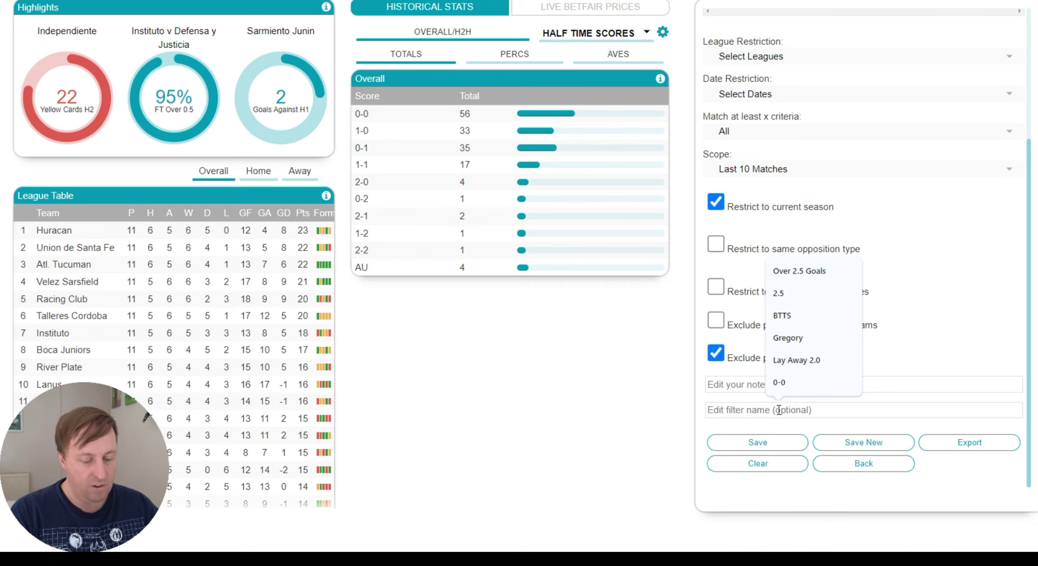
text(Over 2.5 )
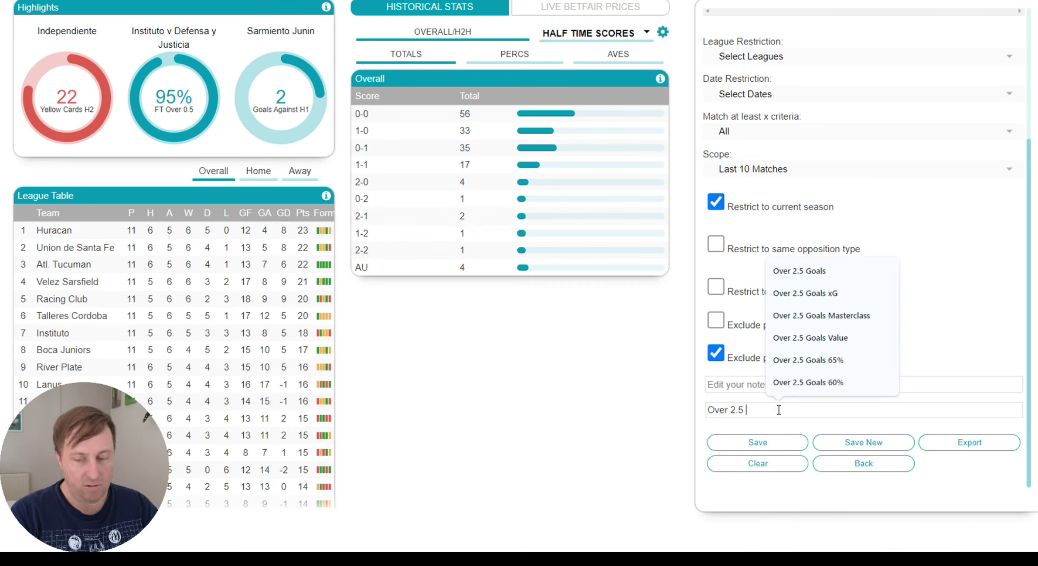
text(Goals )
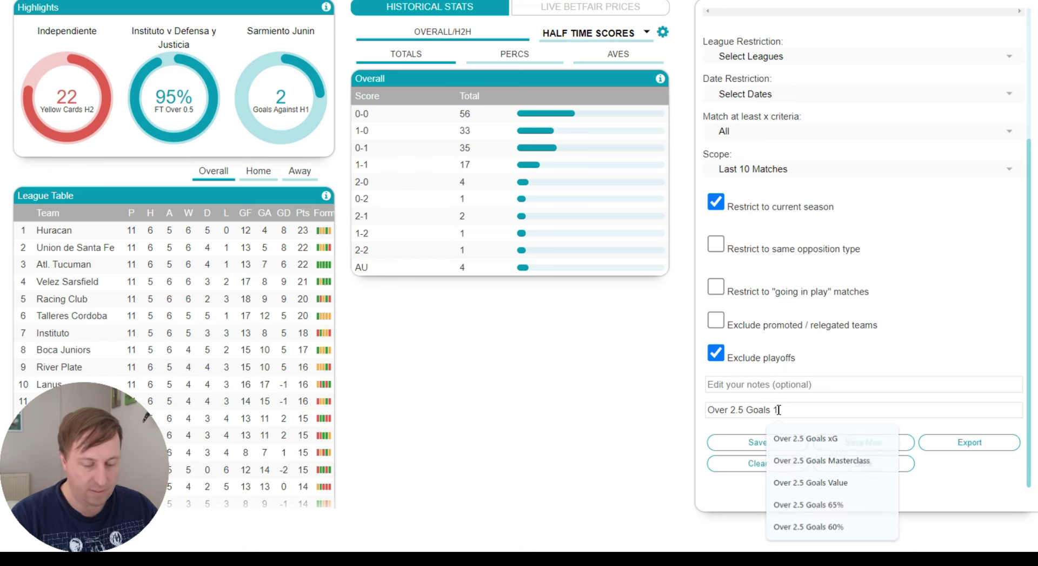
text(1.7-2.0)
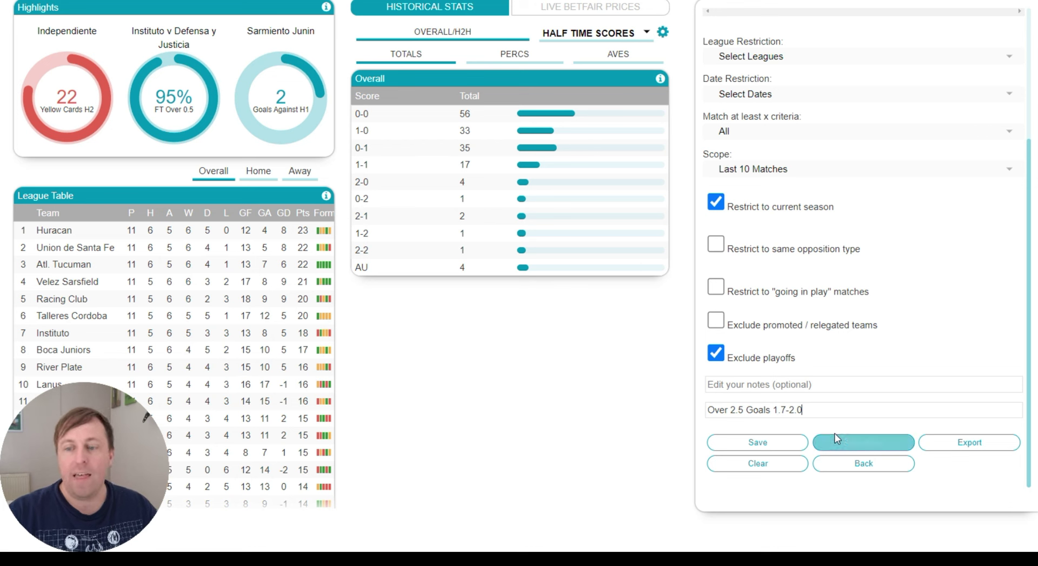
click(837, 438)
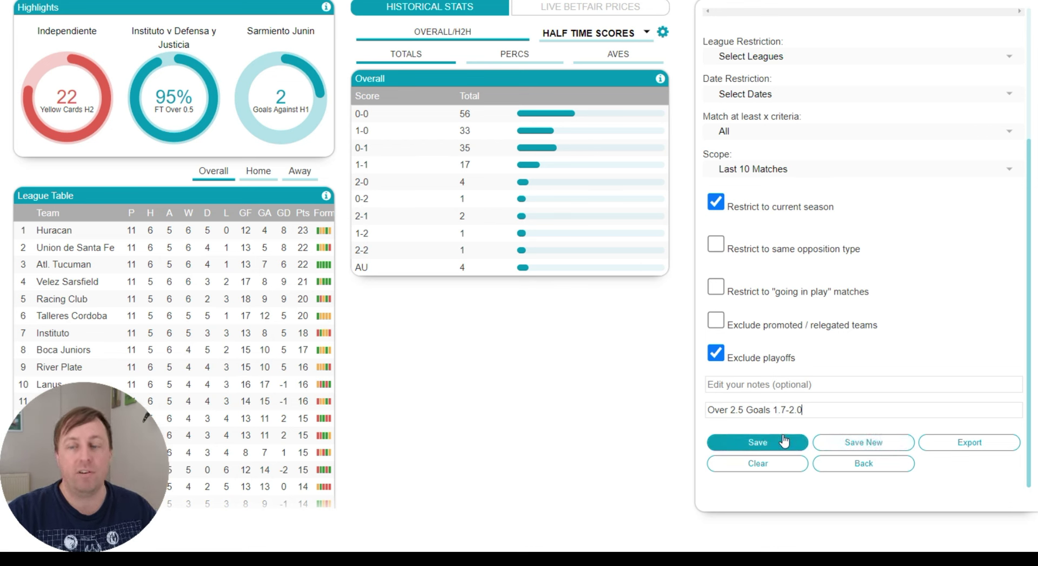
click(849, 442)
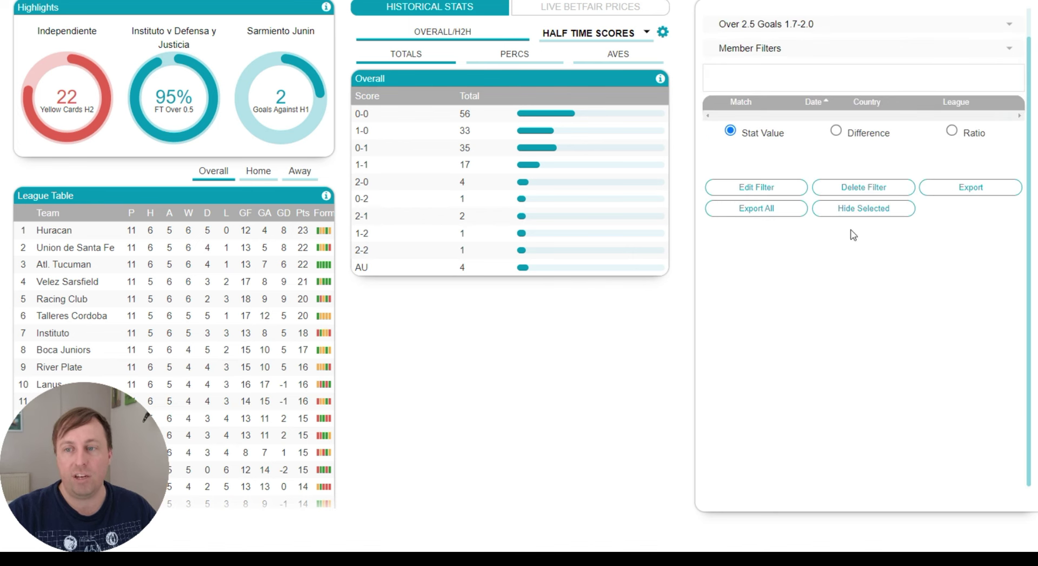
Step: Load the saved Over 2.5 Goals 60% filter, then select the £20.89 P&L total in Q2 of the sheet
click(771, 24)
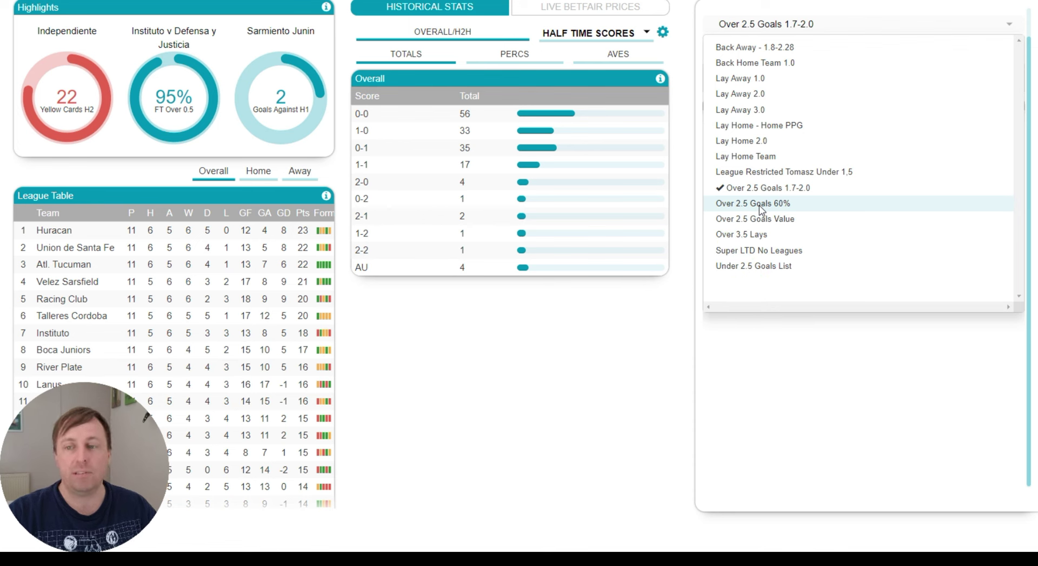
click(759, 204)
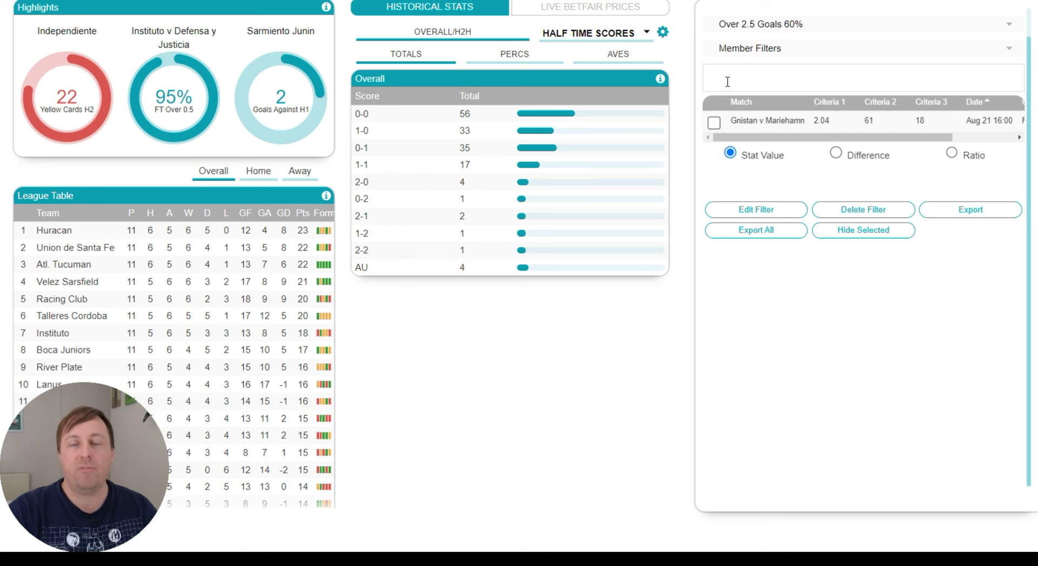
key(alt+Tab)
click(724, 108)
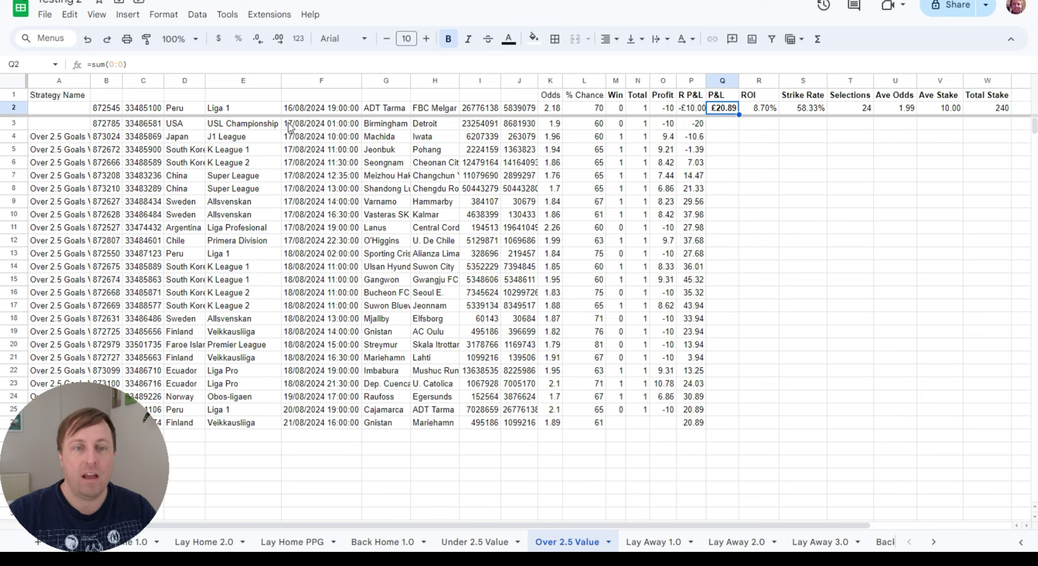
Step: Check the 67% chance value in cell L21
click(585, 357)
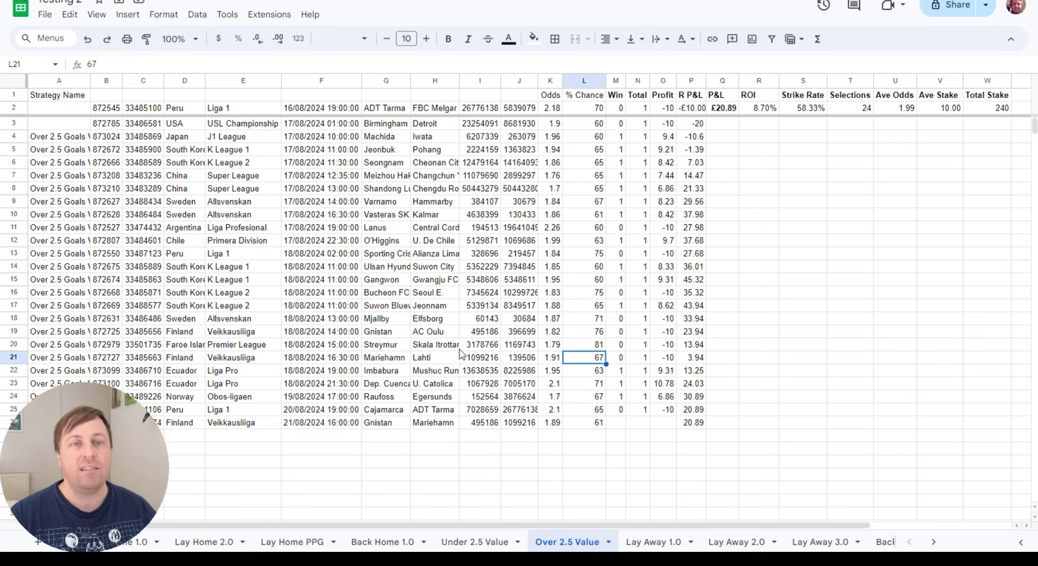